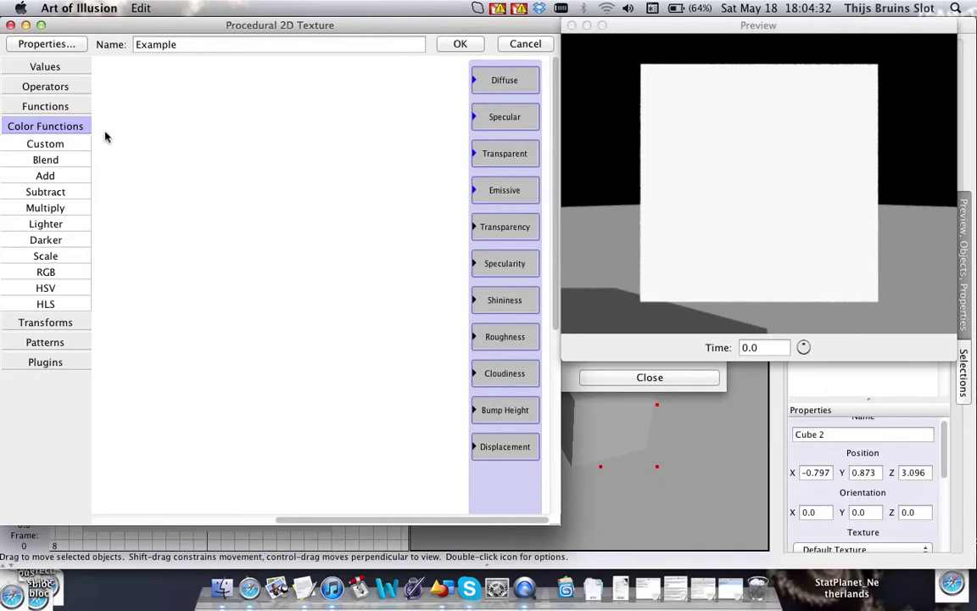
Add a Bricks pattern node to the Example texture graph and place it lower left
left_click(45, 342)
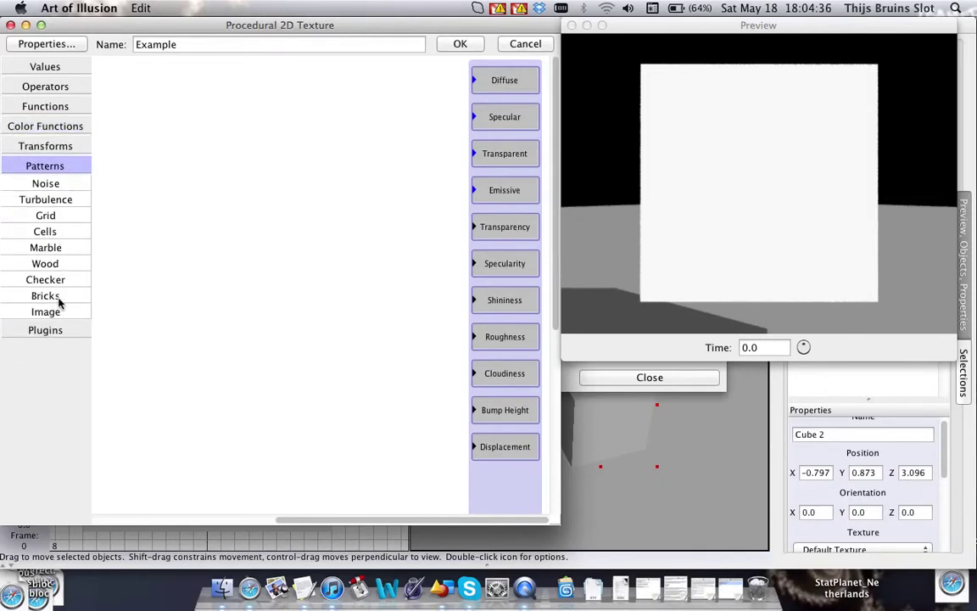
left_click_drag(58, 301, 290, 133)
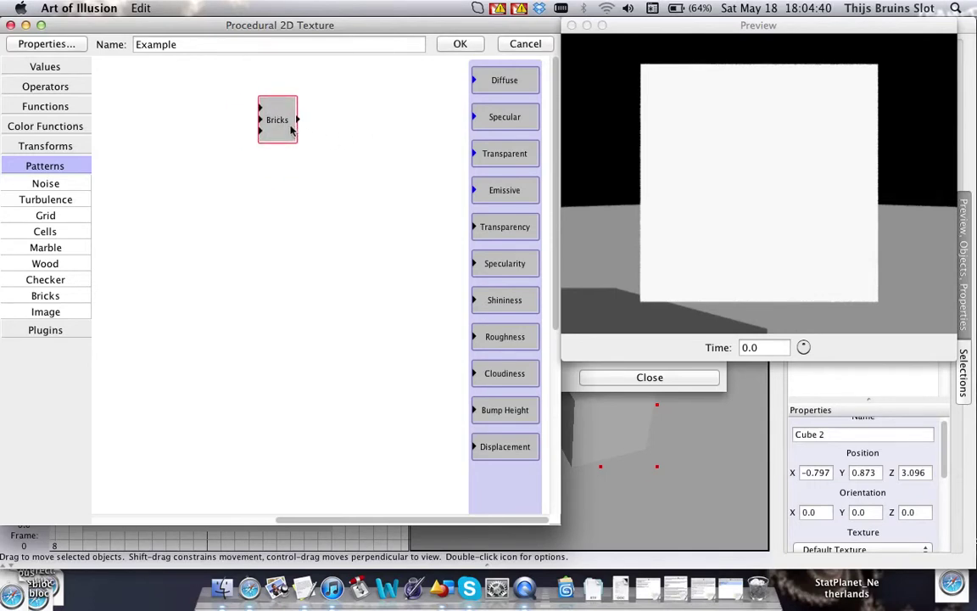
left_click_drag(263, 111, 196, 147)
Add a Custom gradient fed by the Bricks output, reposition Bricks, and add a Linear transform node
left_click(58, 126)
left_click_drag(45, 143, 422, 113)
left_click_drag(226, 139, 473, 80)
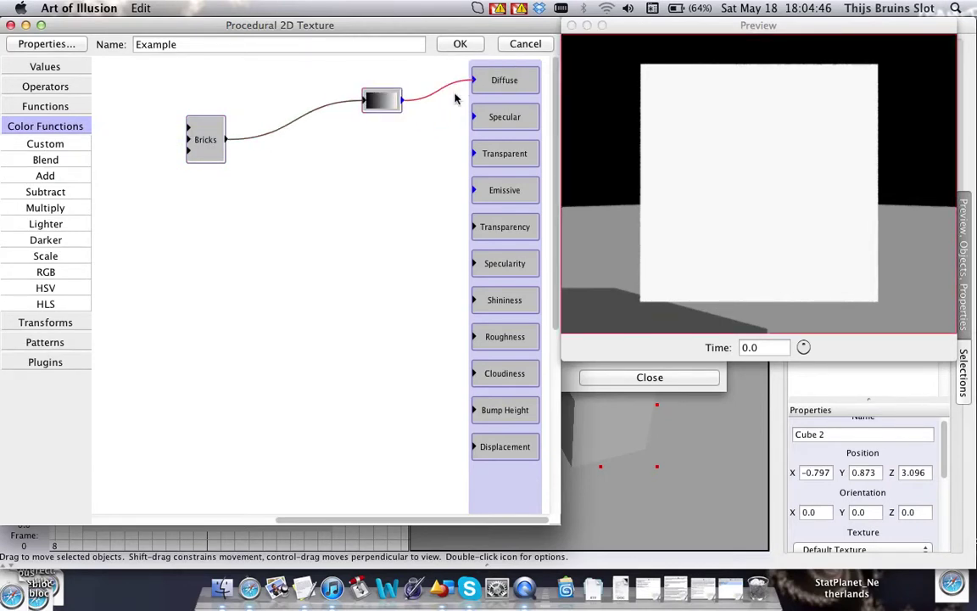
left_click_drag(196, 138, 262, 126)
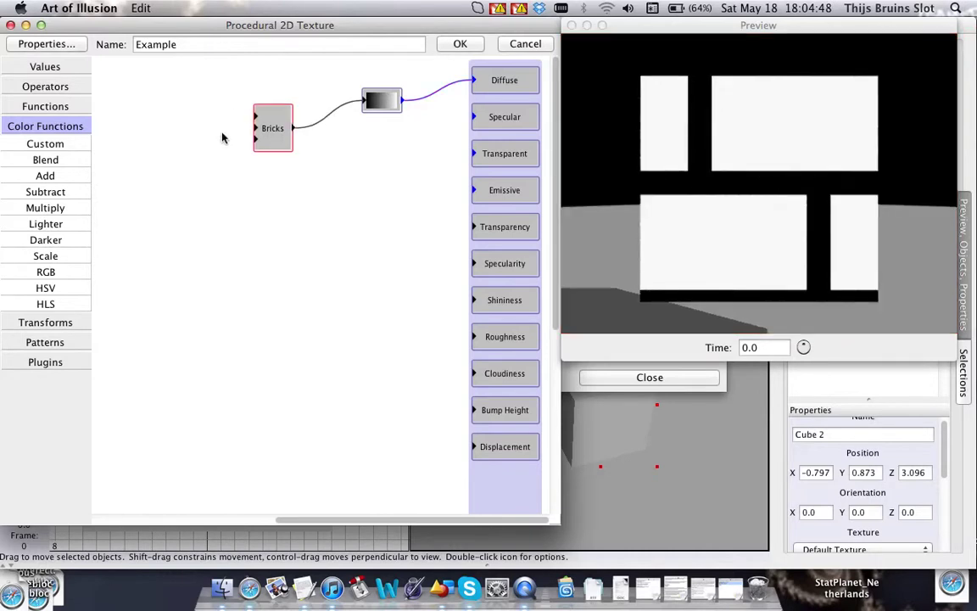
left_click(34, 322)
left_click_drag(46, 164, 254, 138)
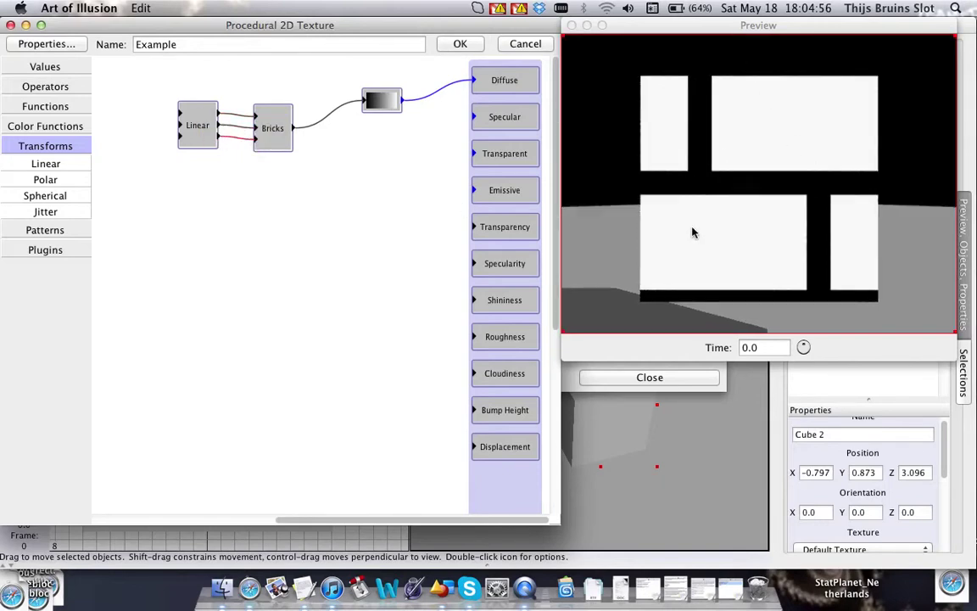
Enter 5 for the Linear transform's Scale X, Y and Z
double_click(195, 108)
left_click(240, 294)
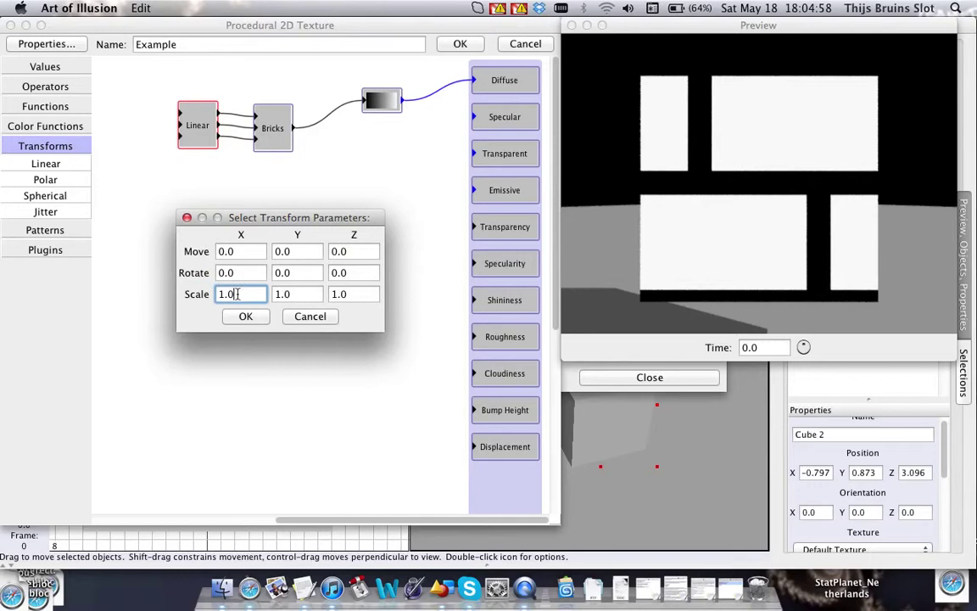
type("5")
key("Tab")
type("5")
key("Tab")
type("5")
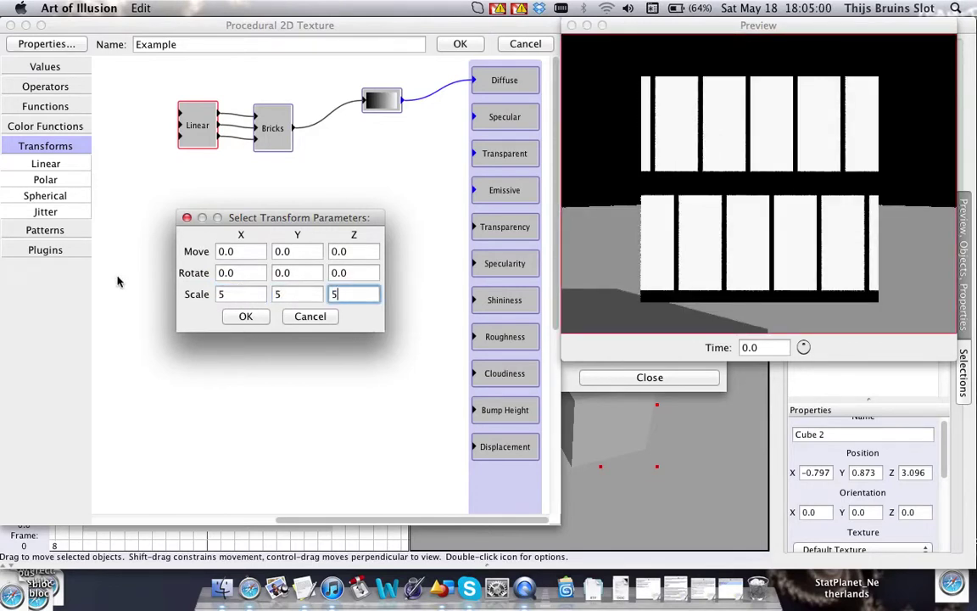
Correct the Linear transform scale to 3 on X, Y and Z and confirm
left_click(224, 294)
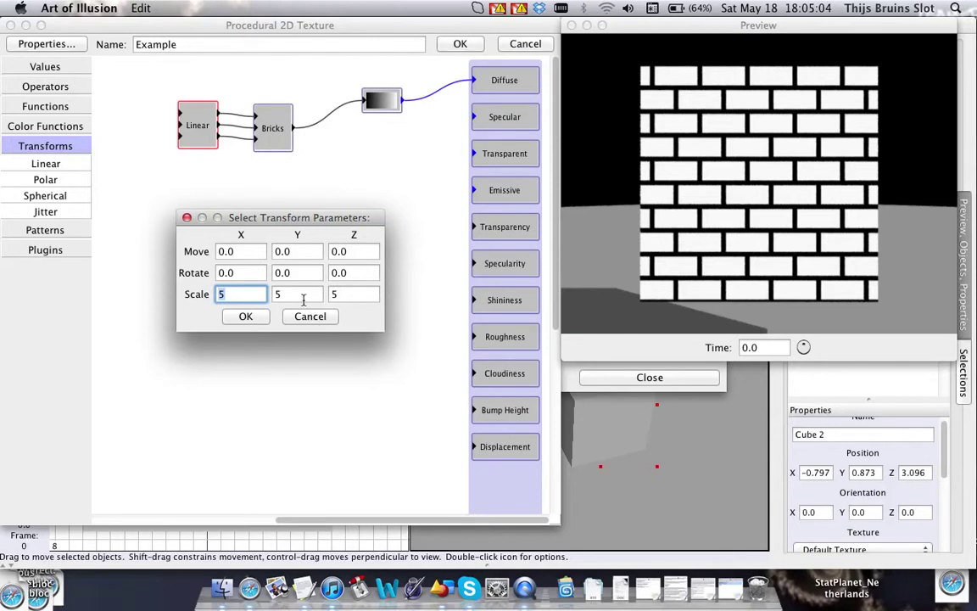
type("3")
key("Tab")
key("Tab")
key("shift+Tab")
key("Tab")
type("3")
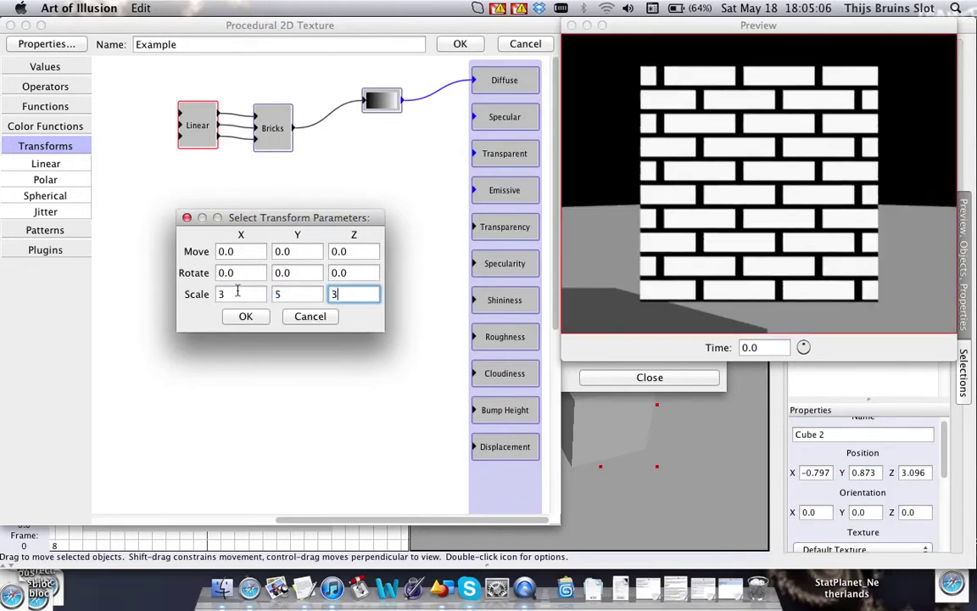
key("shift+Tab")
type("3")
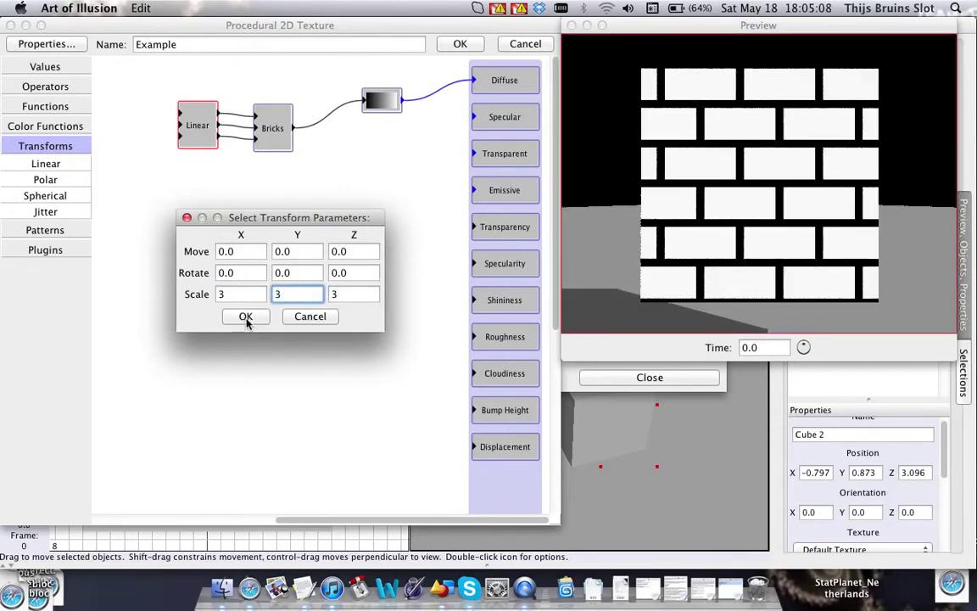
left_click(245, 316)
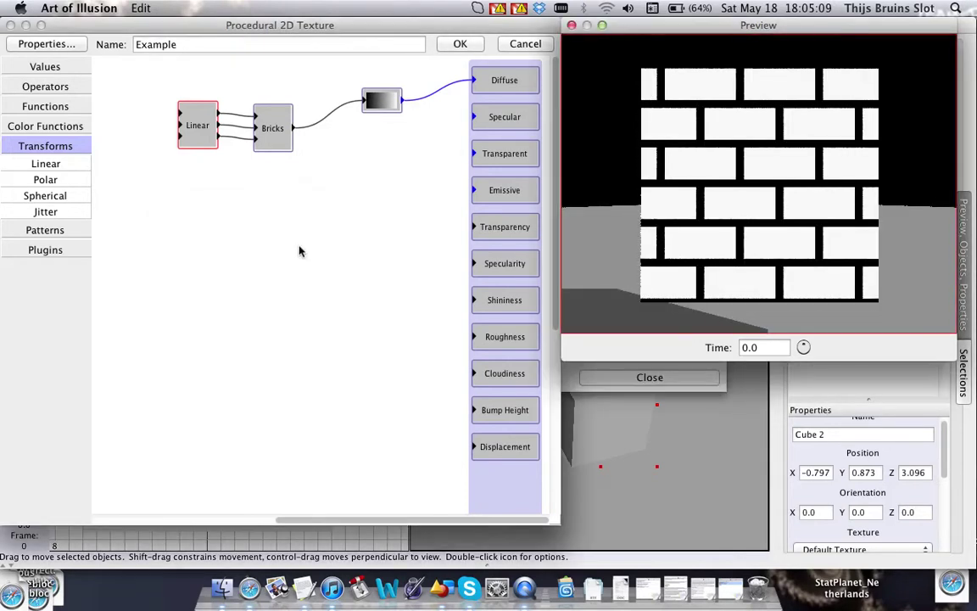
Shift the Linear and Bricks nodes left together and raise the gradient node higher
left_click(273, 129)
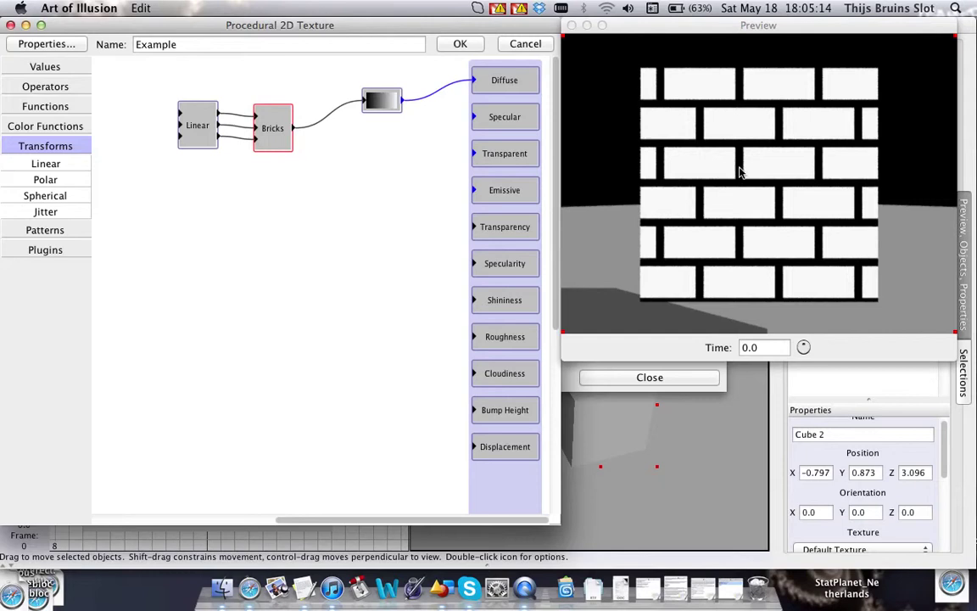
left_click(374, 105)
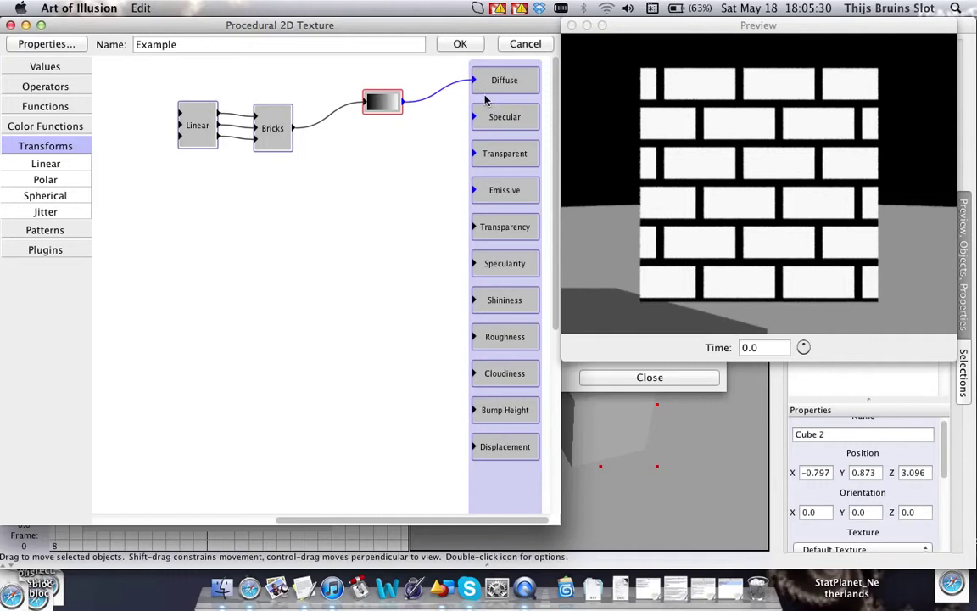
left_click_drag(192, 125, 209, 126)
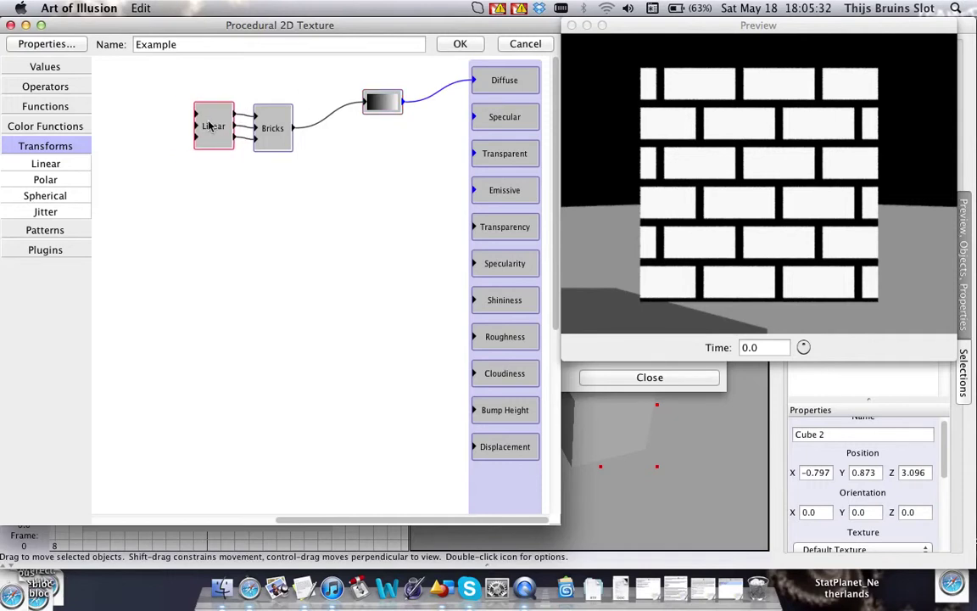
left_click_drag(156, 85, 266, 157)
left_click_drag(254, 120, 190, 119)
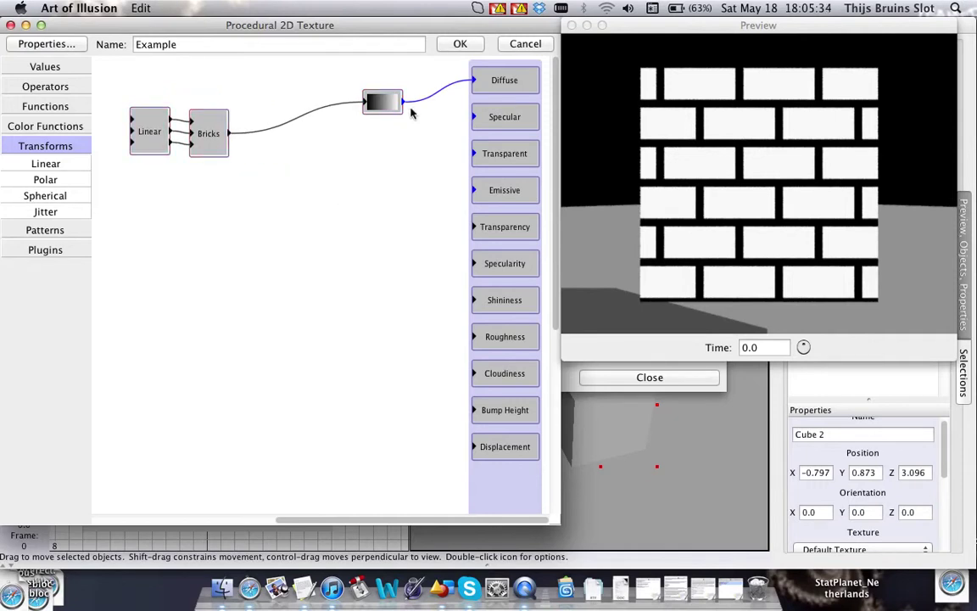
left_click_drag(382, 102, 393, 79)
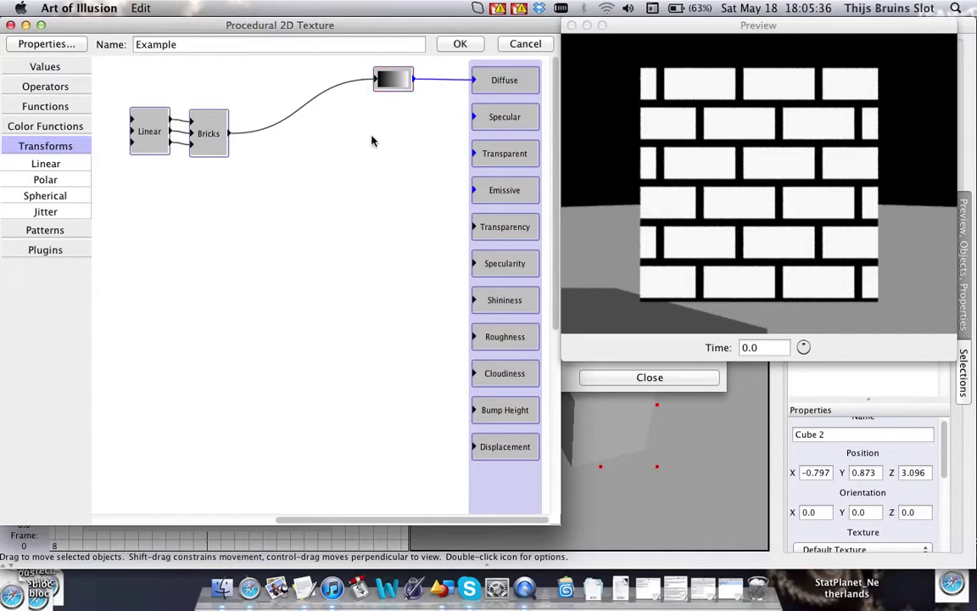
left_click(45, 231)
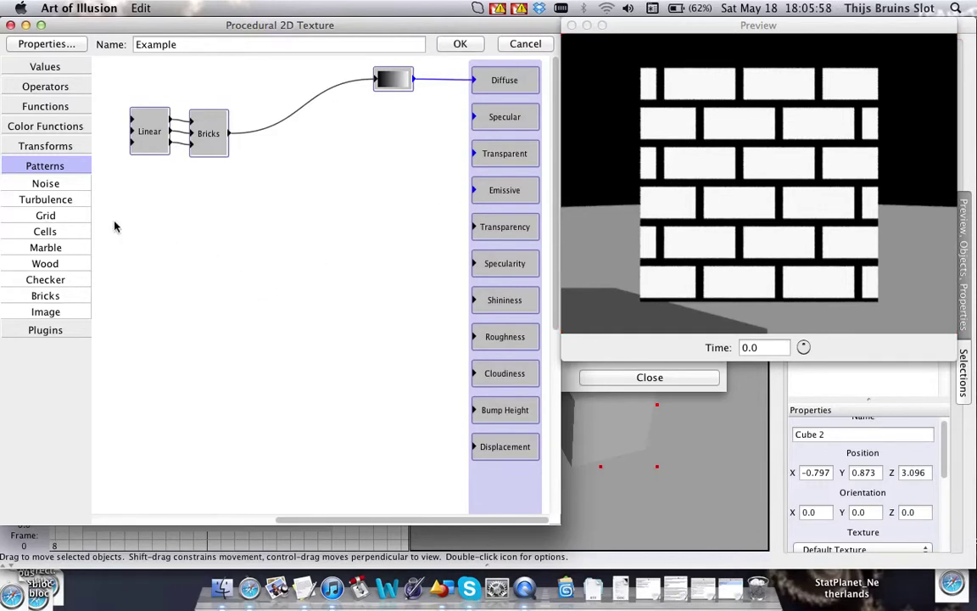
Add two Noise pattern nodes and a 0.0 Number node beside the upper Noise
left_click_drag(36, 186, 211, 340)
left_click_drag(182, 223, 191, 223)
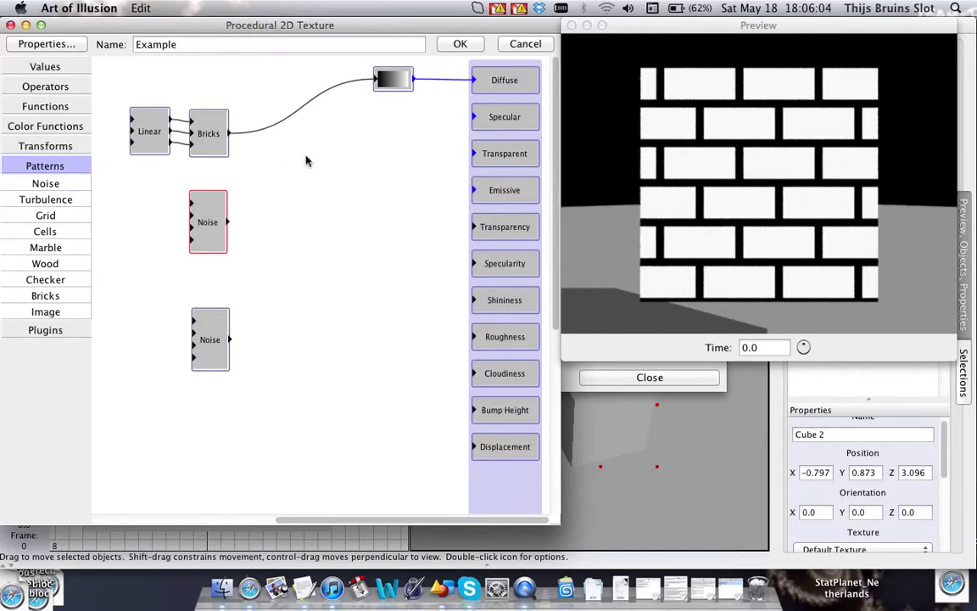
left_click(250, 119)
left_click(51, 72)
left_click_drag(47, 84, 163, 217)
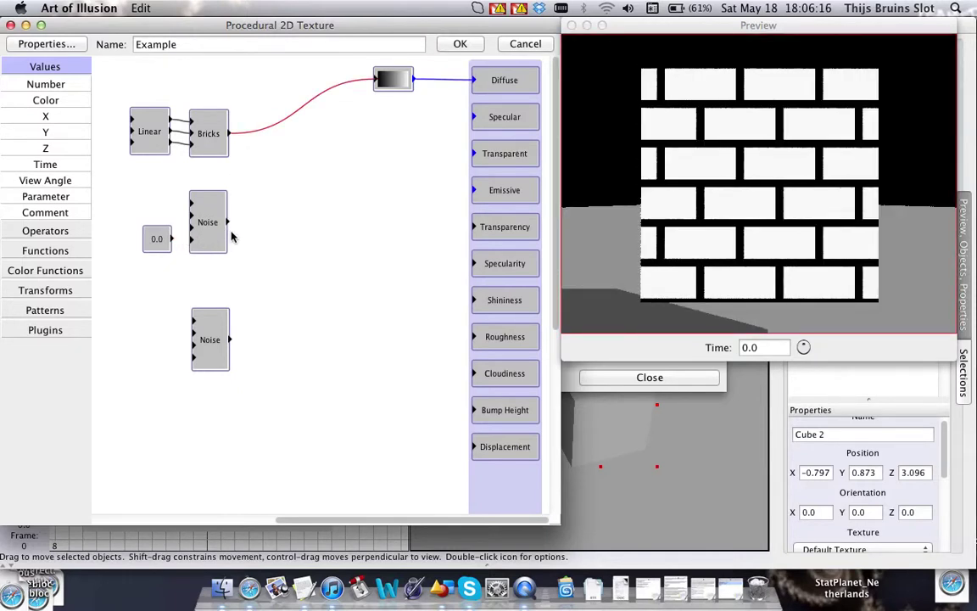
Replace the Bricks-to-gradient link with the upper Noise, and feed the number into Noise
key("Delete")
left_click_drag(227, 223, 376, 80)
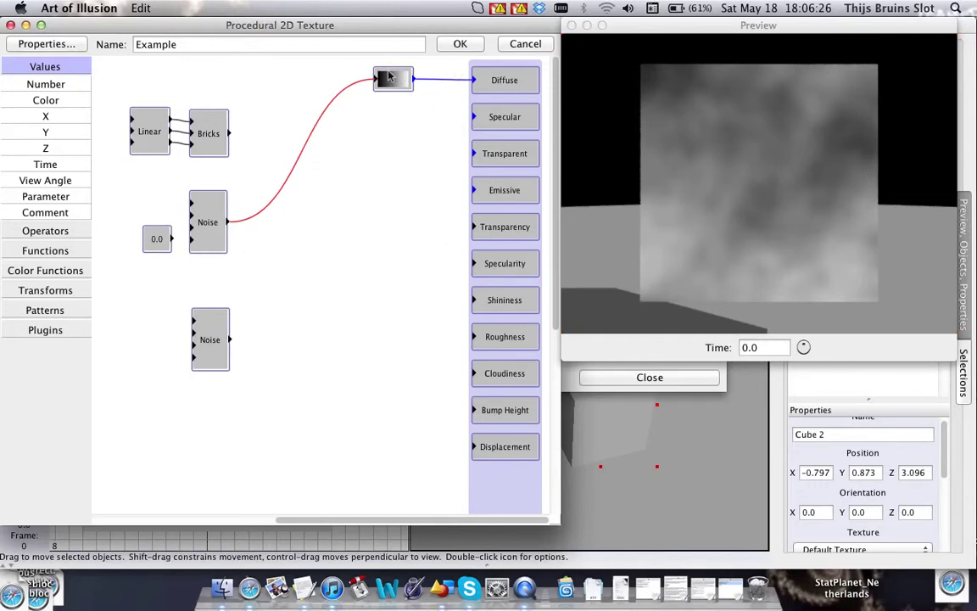
left_click_drag(171, 238, 192, 239)
Change the number node feeding Noise from 0.0 to 0.8
double_click(154, 238)
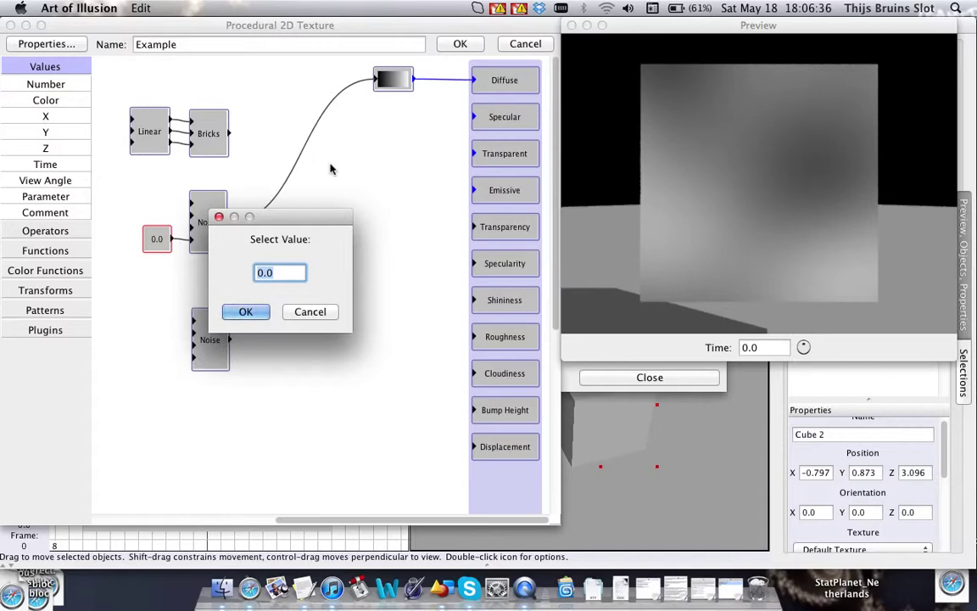
type(".8")
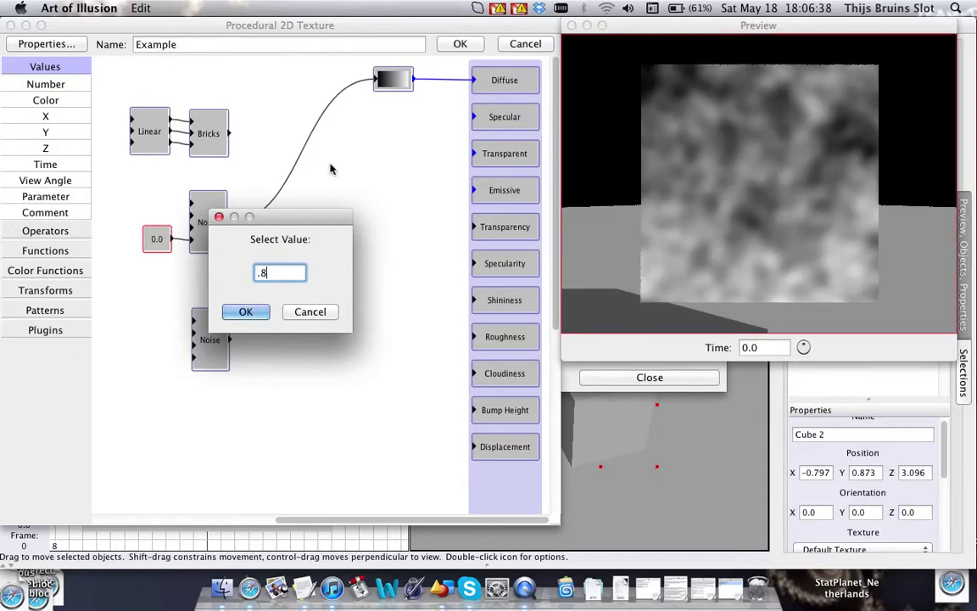
key("Return")
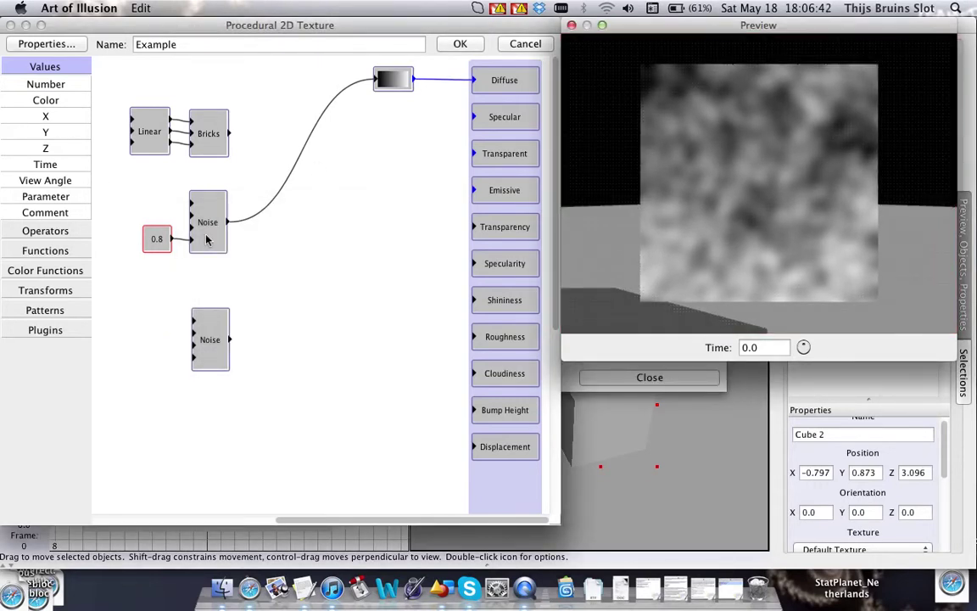
left_click(365, 198)
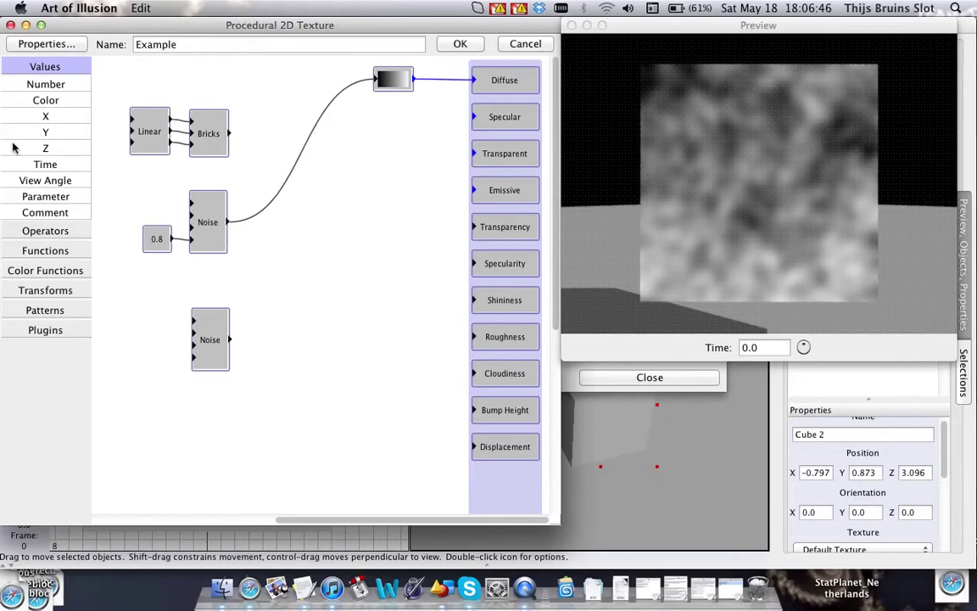
Insert a new gradient after Noise, unlink the old top gradient, and connect the new one to Diffuse
left_click(46, 270)
left_click_drag(47, 140, 253, 222)
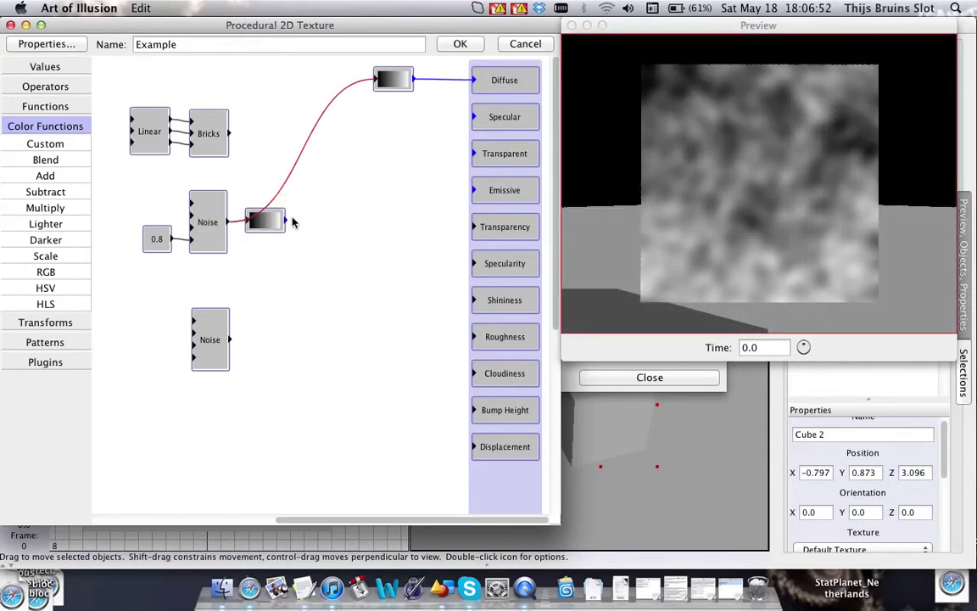
key("Delete")
left_click_drag(384, 81, 360, 77)
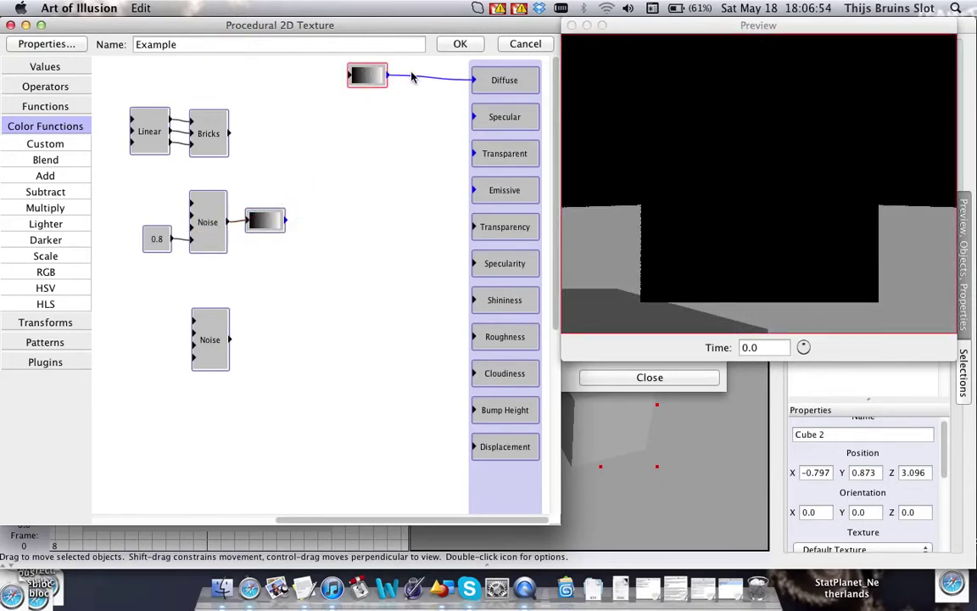
left_click(409, 78)
key("Delete")
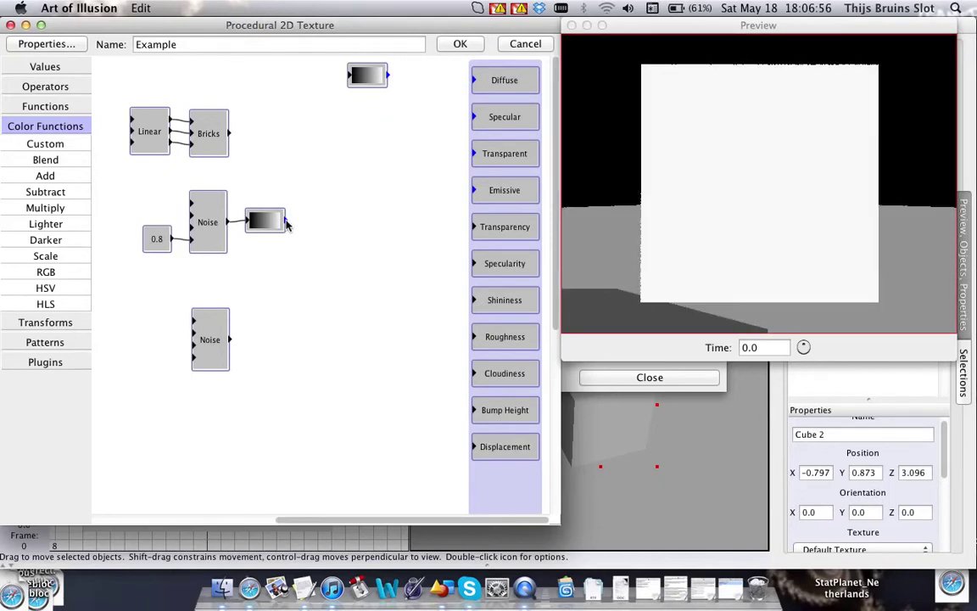
left_click_drag(286, 220, 473, 82)
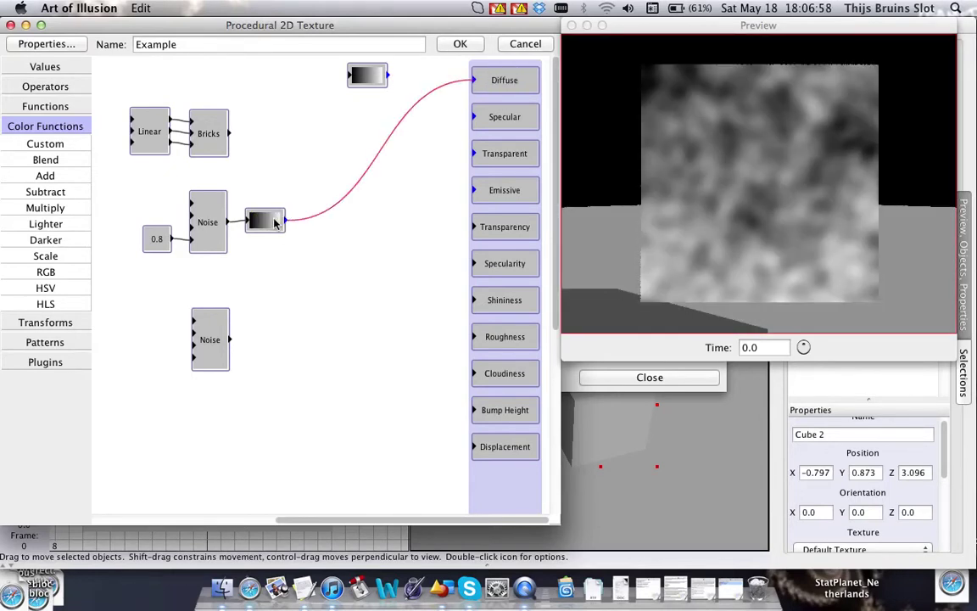
Make the gradient's start colour a dark red
double_click(266, 220)
left_click(278, 276)
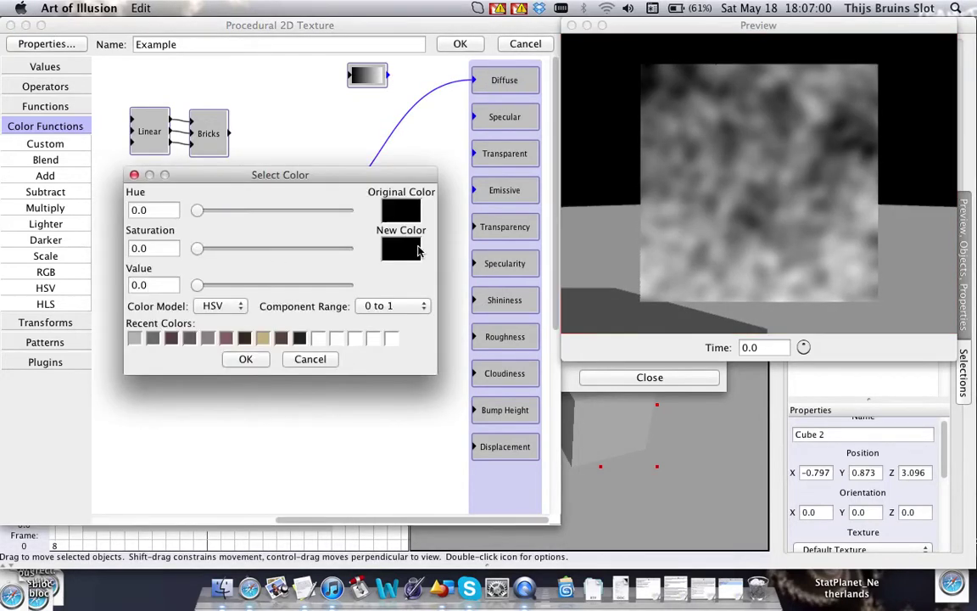
left_click_drag(205, 265, 318, 265)
left_click_drag(204, 228, 277, 266)
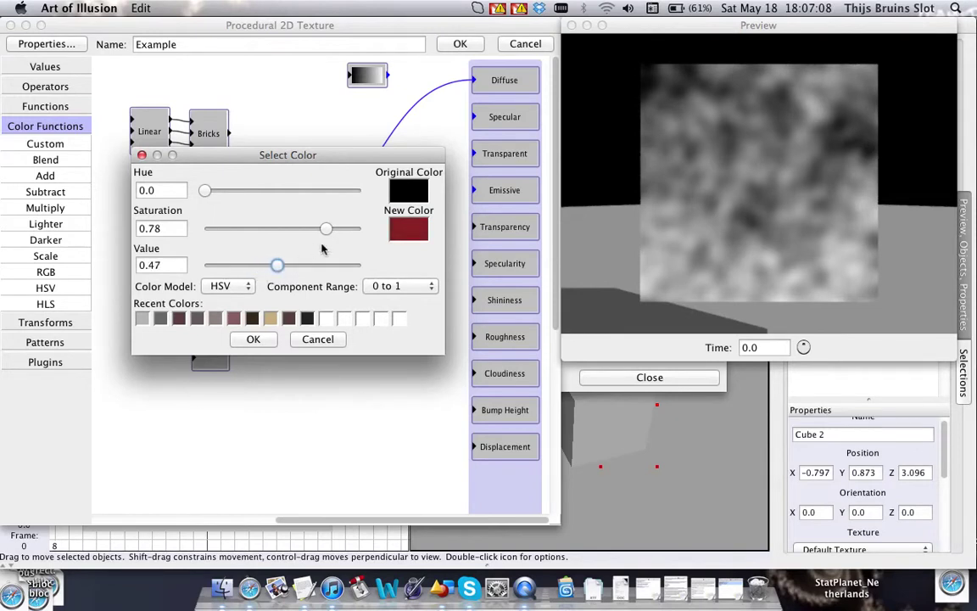
left_click(253, 338)
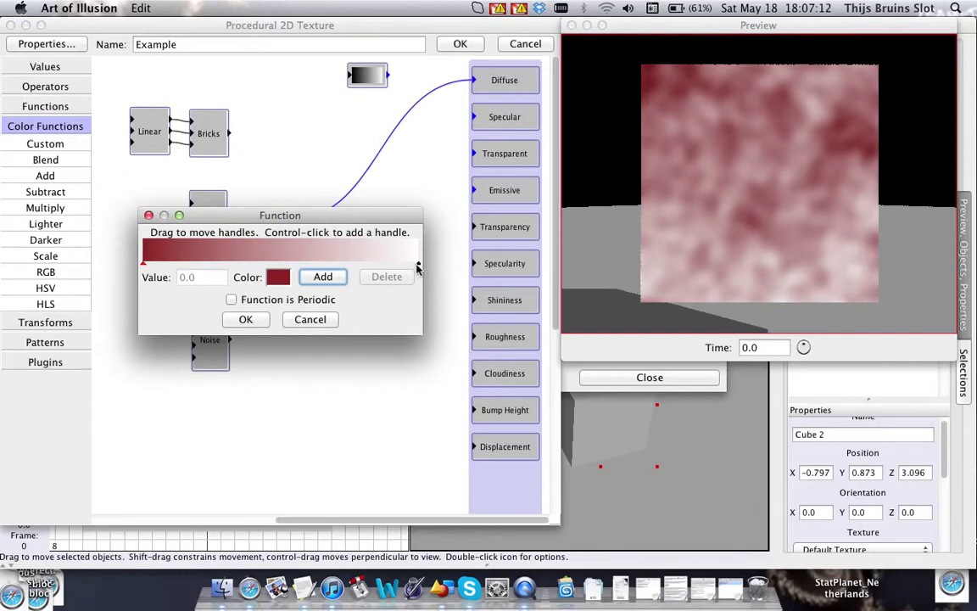
Set the light end of the gradient to a lighter dusty red, saturation about 0.23
left_click(416, 266)
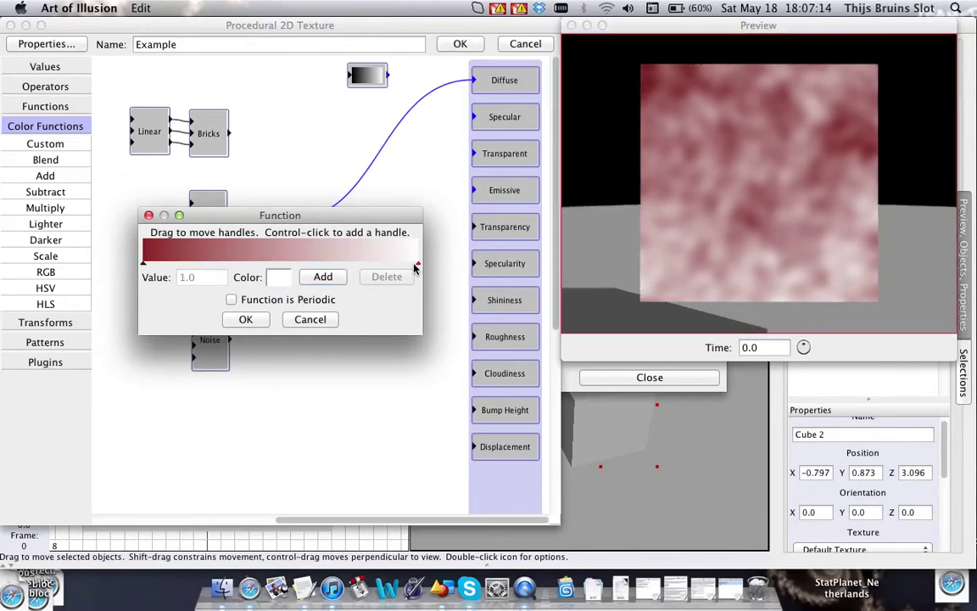
left_click(278, 276)
left_click(134, 338)
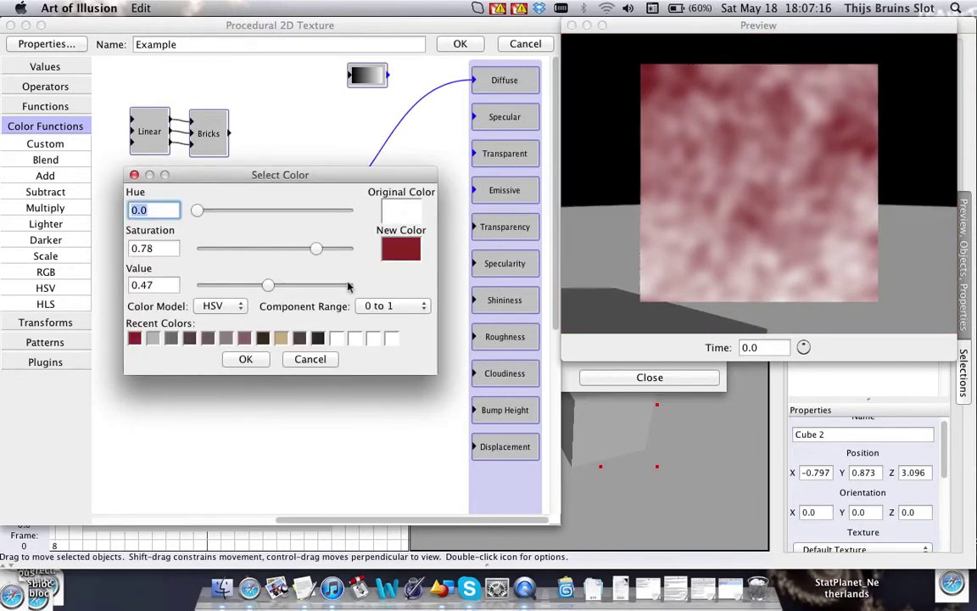
left_click_drag(271, 286, 301, 287)
left_click_drag(317, 249, 233, 252)
left_click_drag(302, 286, 274, 286)
left_click(249, 362)
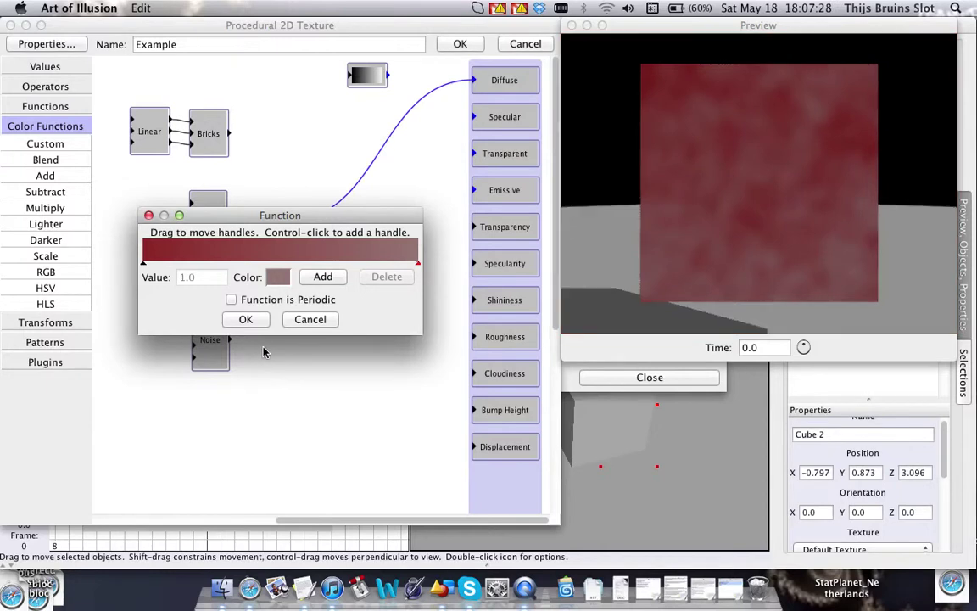
Mute the dark end's red to saturation 0.53
left_click(143, 262)
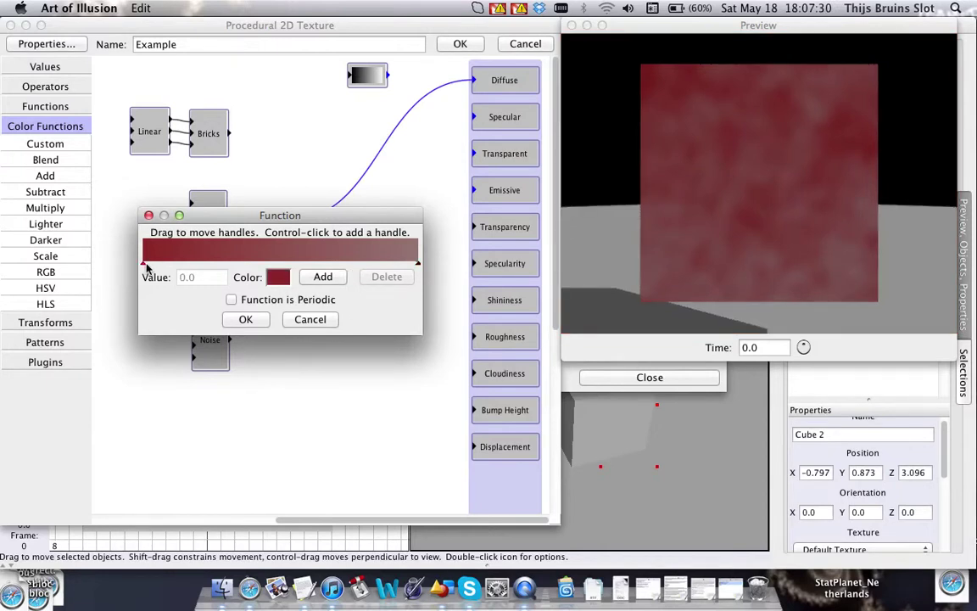
left_click(278, 278)
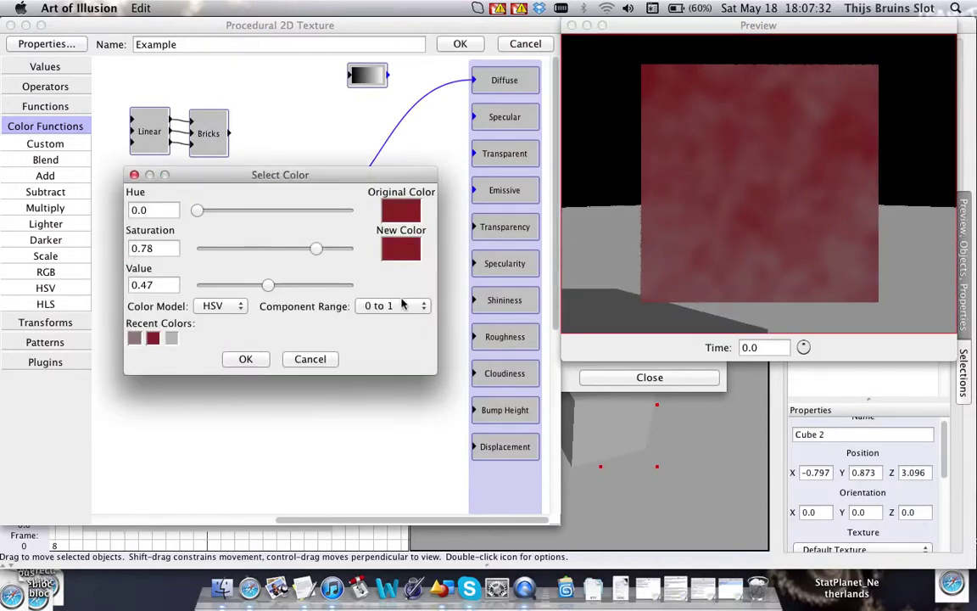
left_click_drag(322, 247, 279, 248)
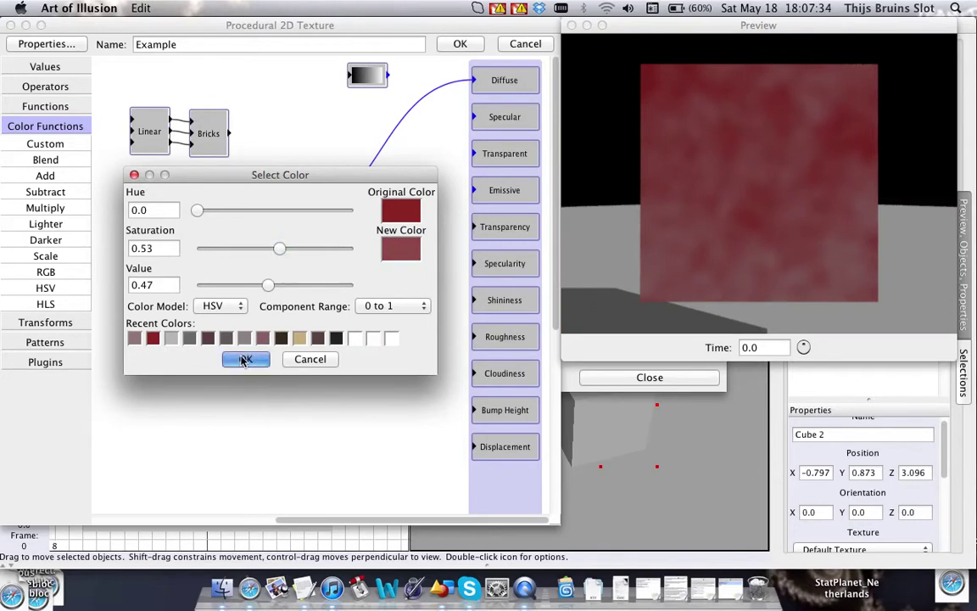
left_click(245, 359)
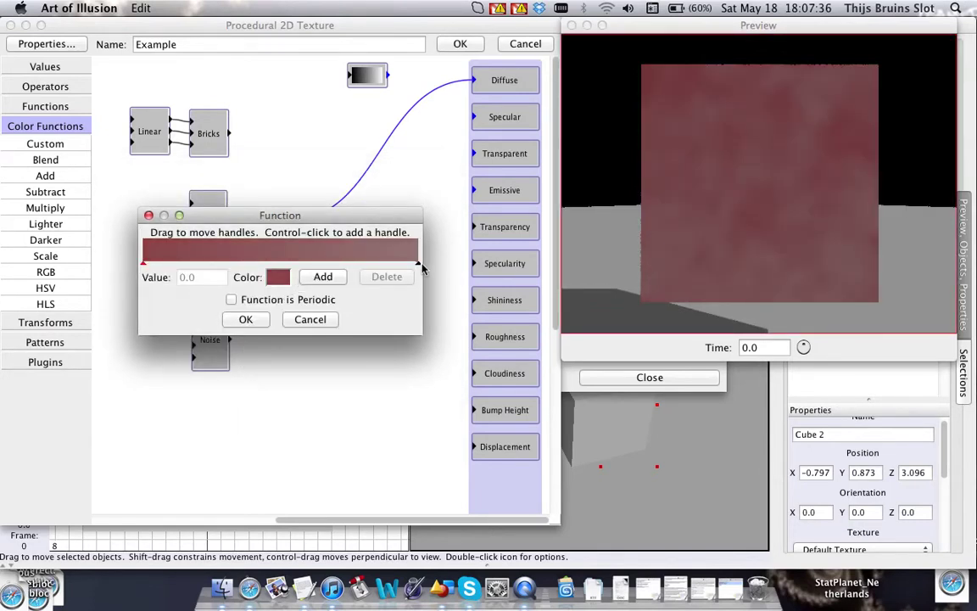
Lower the light end's saturation to about 0.11 for a greyish red
left_click(418, 264)
left_click(278, 278)
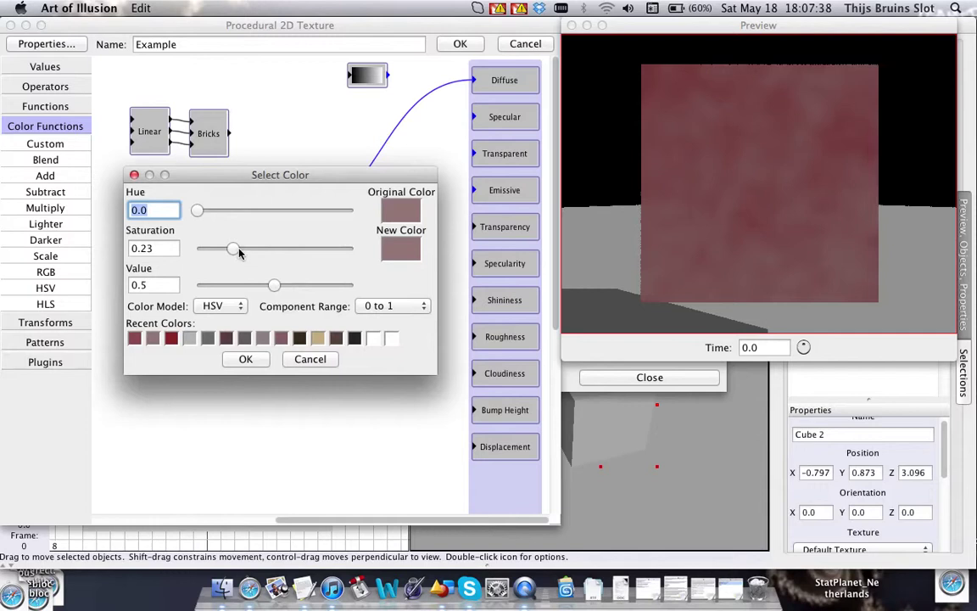
left_click_drag(239, 253, 215, 251)
left_click_drag(273, 286, 264, 286)
left_click(245, 359)
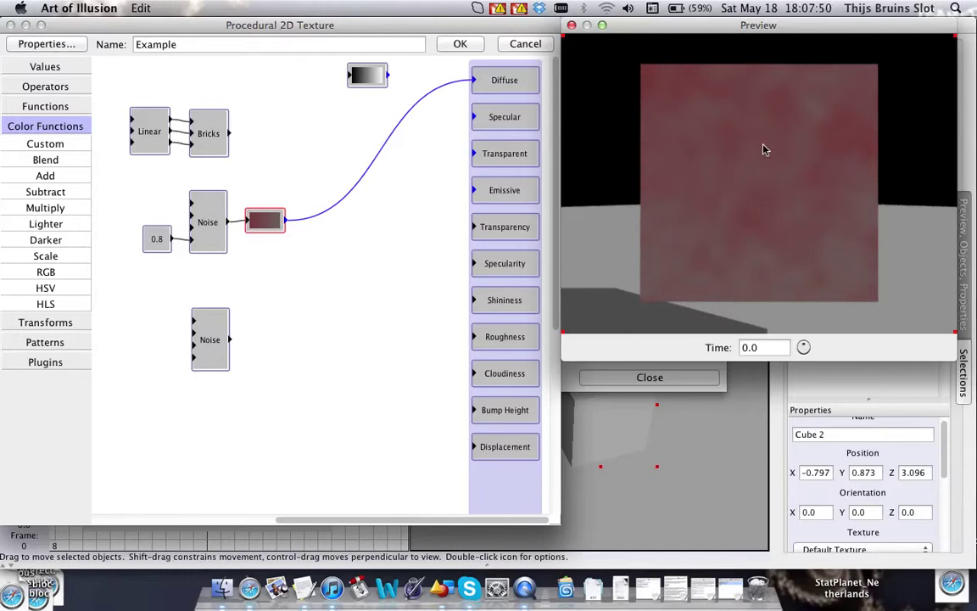
Add a new gradient fed by the second Noise and remove the red gradient's link to Diffuse
mouse_move(161, 251)
left_mouse_down()
mouse_move(160, 269)
mouse_move(148, 261)
left_mouse_up()
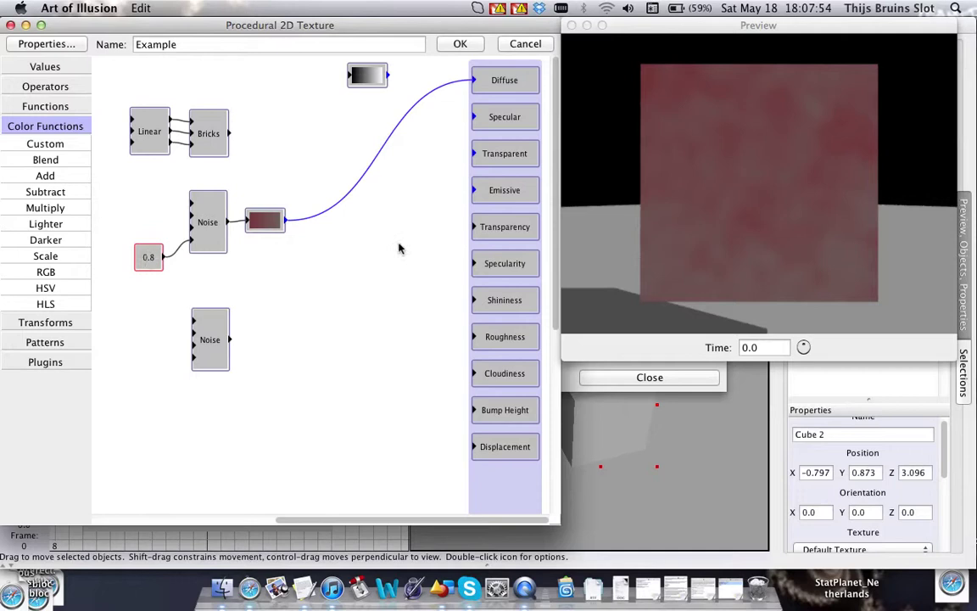
left_click_drag(208, 335, 200, 322)
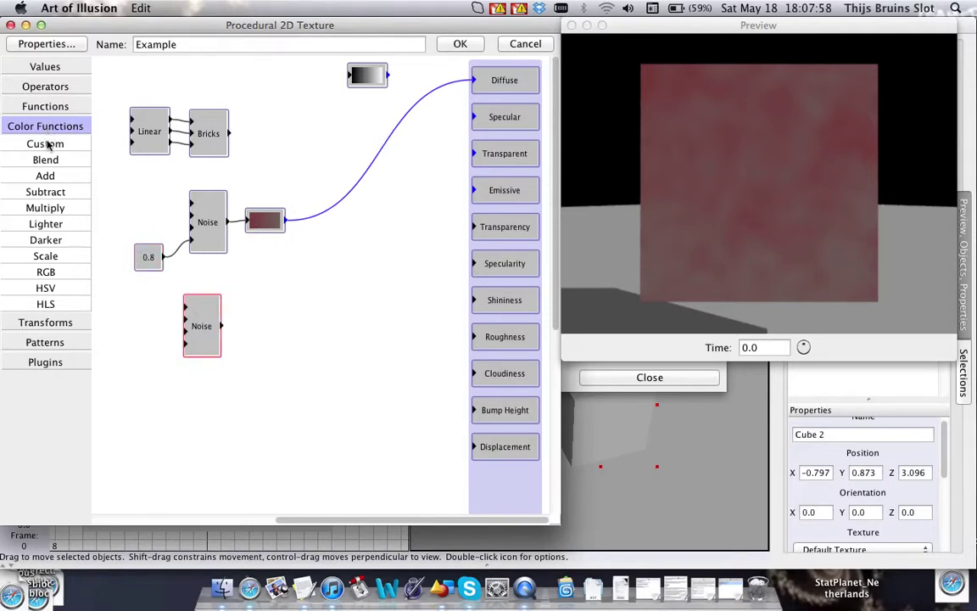
left_click_drag(45, 145, 432, 78)
left_click(335, 210)
key("Delete")
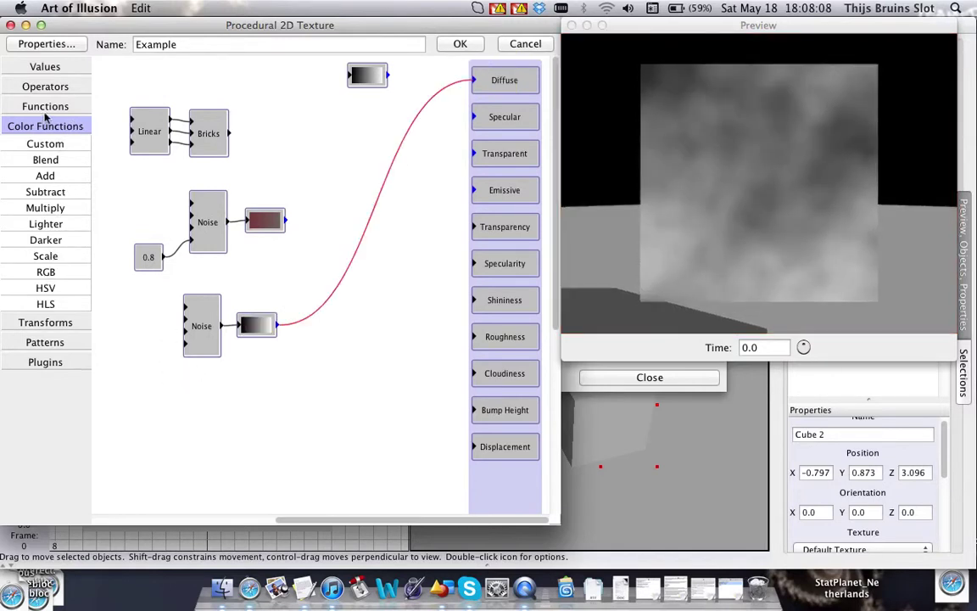
Add a Number node below the second Noise and set its value to 0.8
left_click(49, 66)
left_click_drag(57, 91, 184, 344)
double_click(147, 349)
type("E")
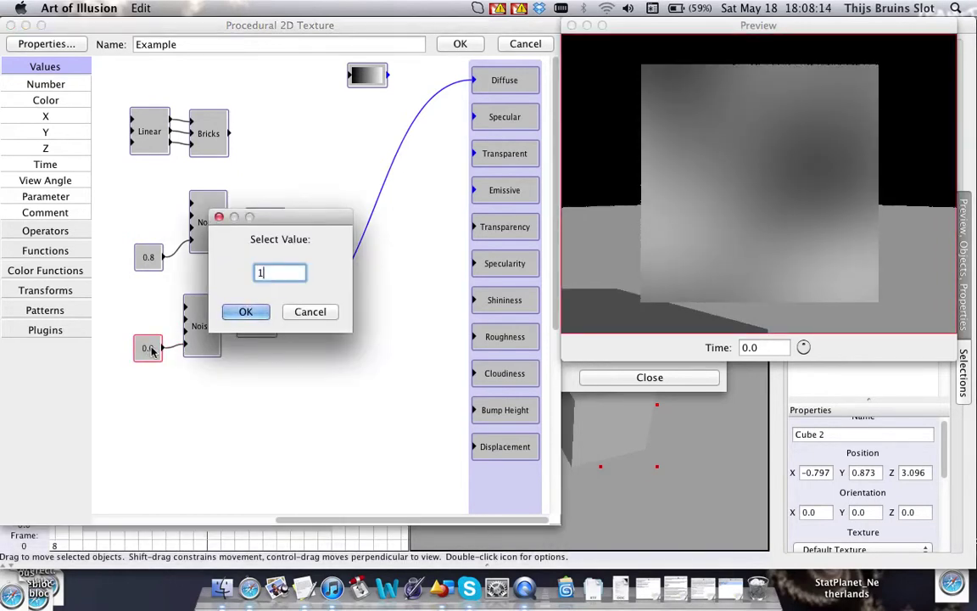
left_click(247, 310)
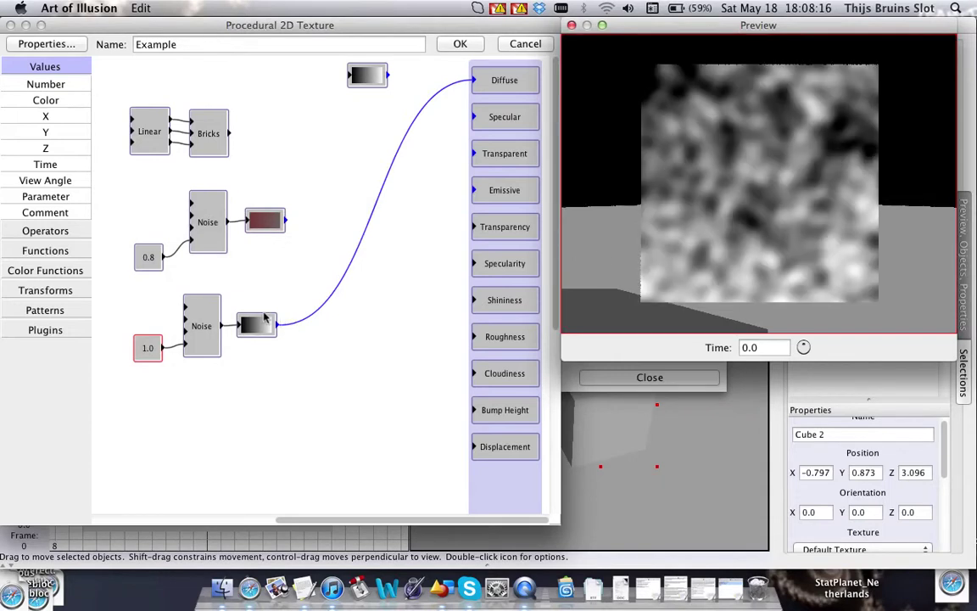
left_click_drag(148, 349, 145, 362)
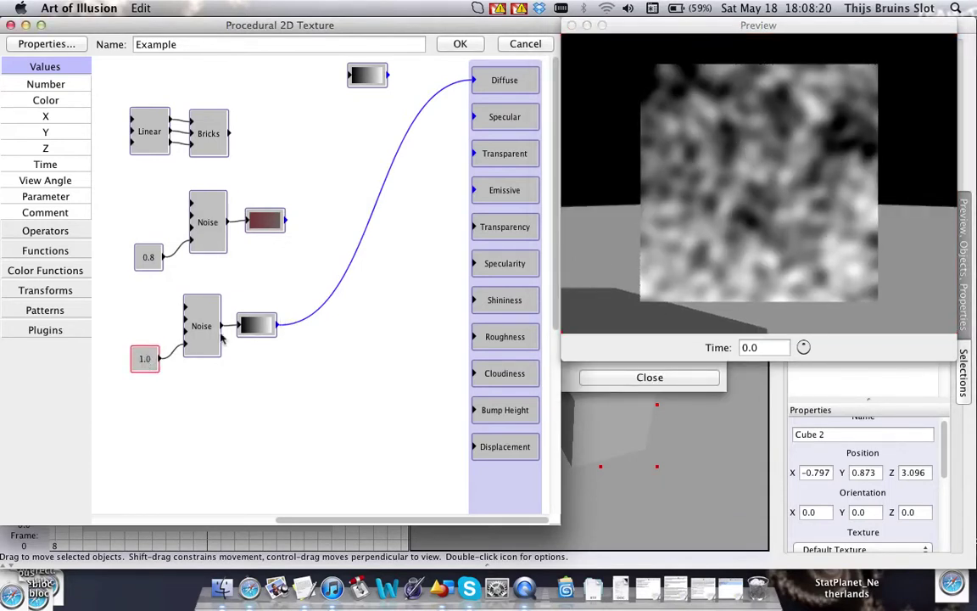
double_click(141, 363)
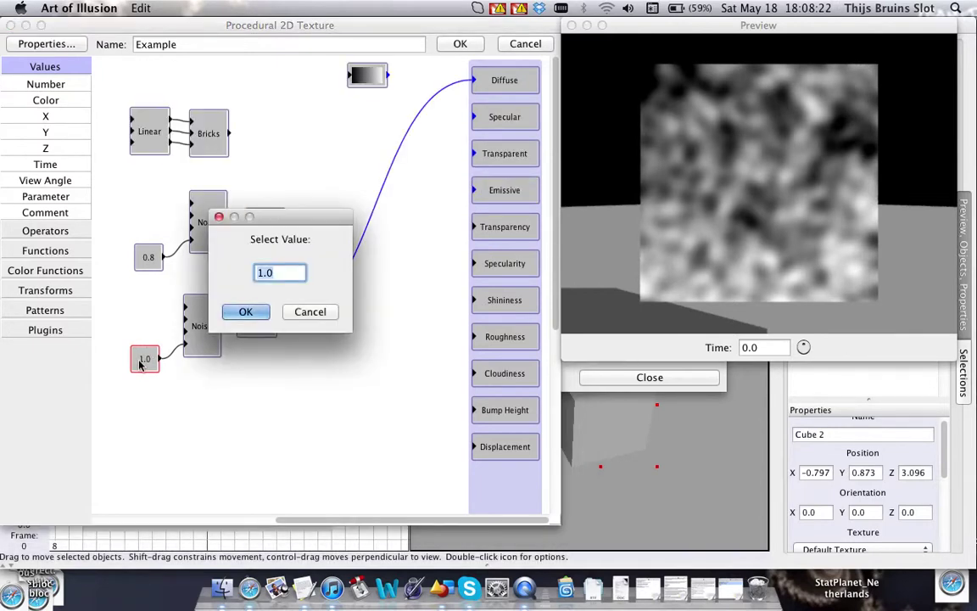
type(".")
key("Return")
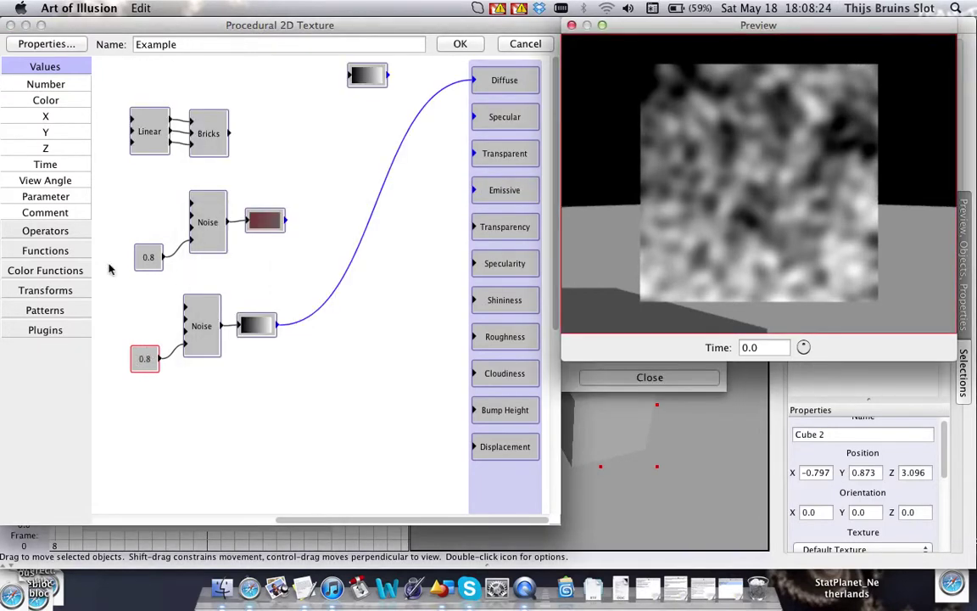
Feed a Linear transform into the second Noise, scaled 6 on X, Y and Z
left_click(41, 290)
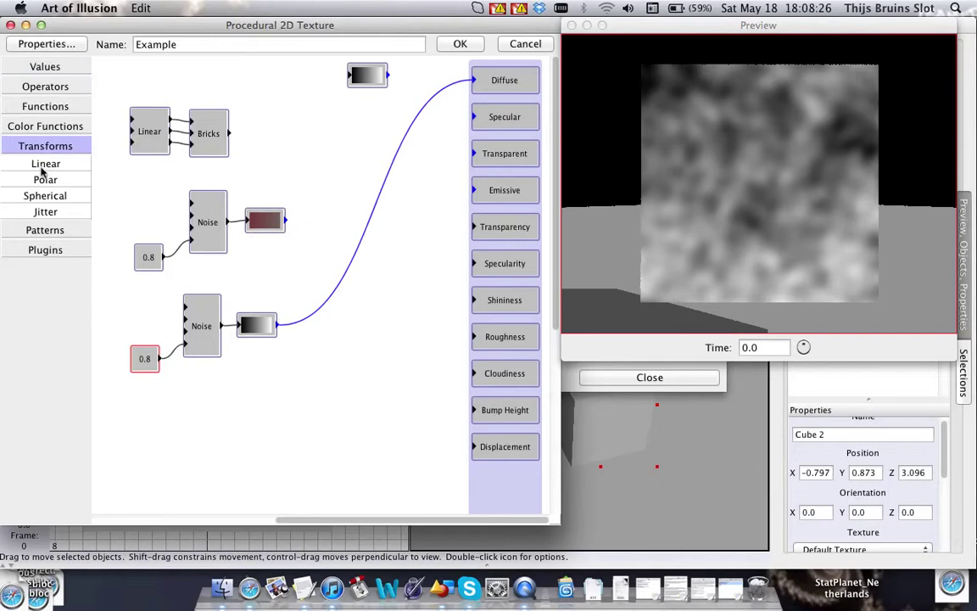
left_click_drag(40, 173, 185, 321)
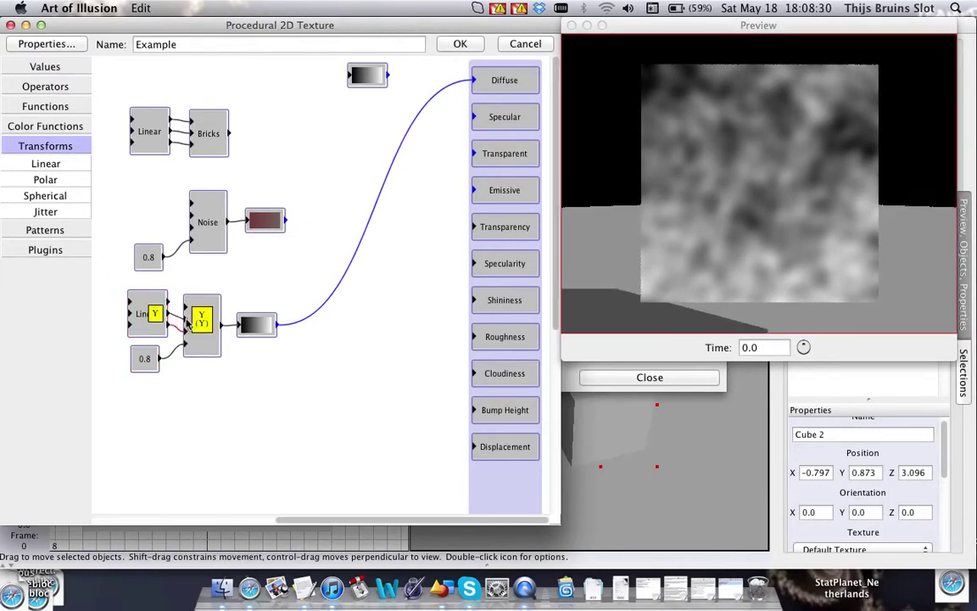
left_click_drag(168, 302, 183, 307)
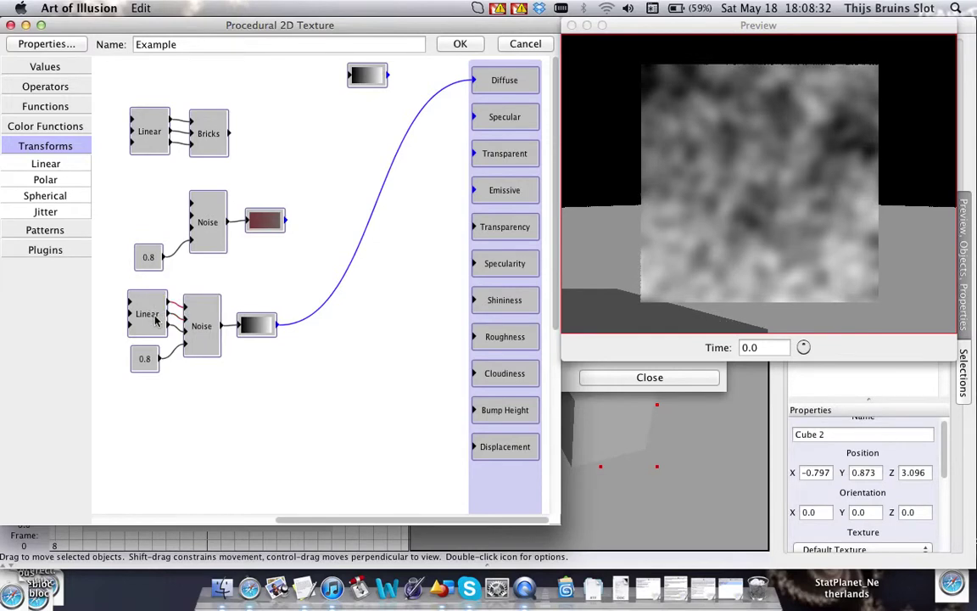
double_click(155, 318)
left_click_drag(255, 294, 161, 283)
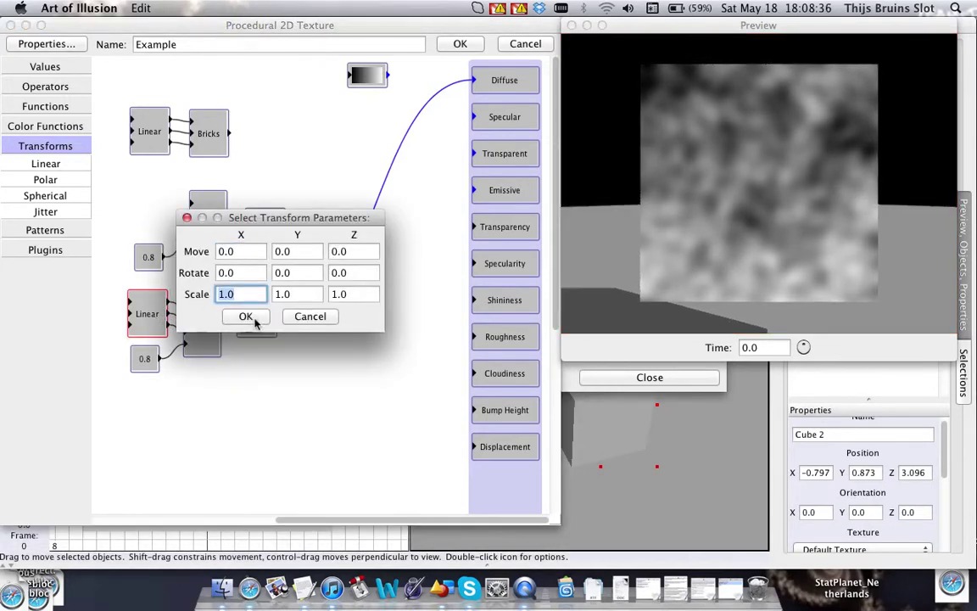
type("6")
key("Tab")
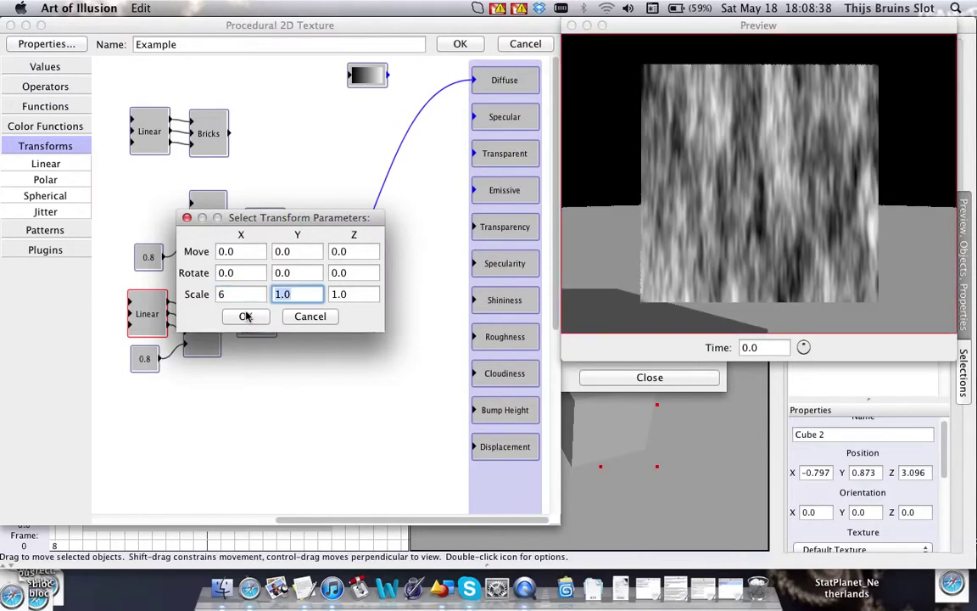
type("6")
key("Tab")
type("6")
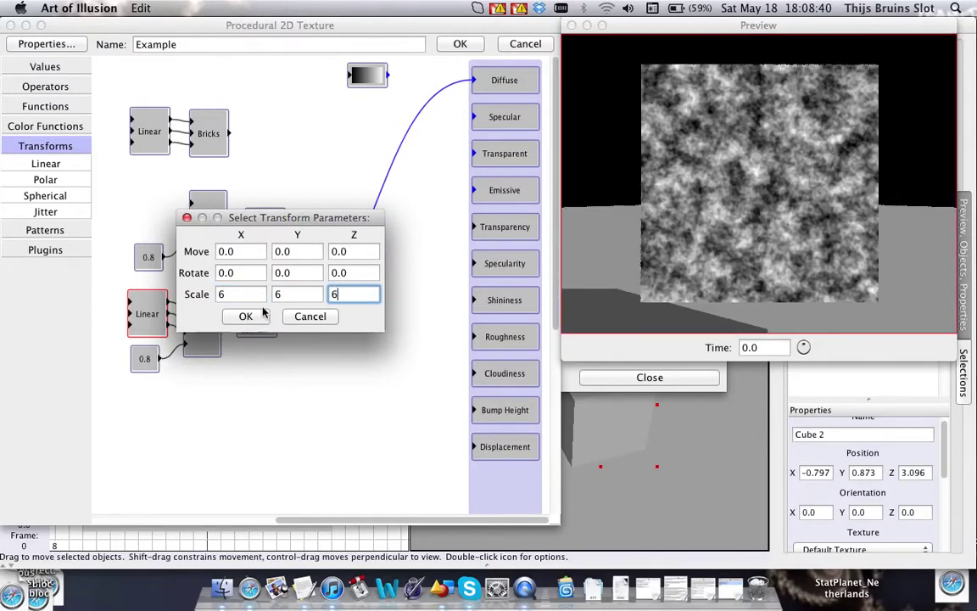
left_click(245, 316)
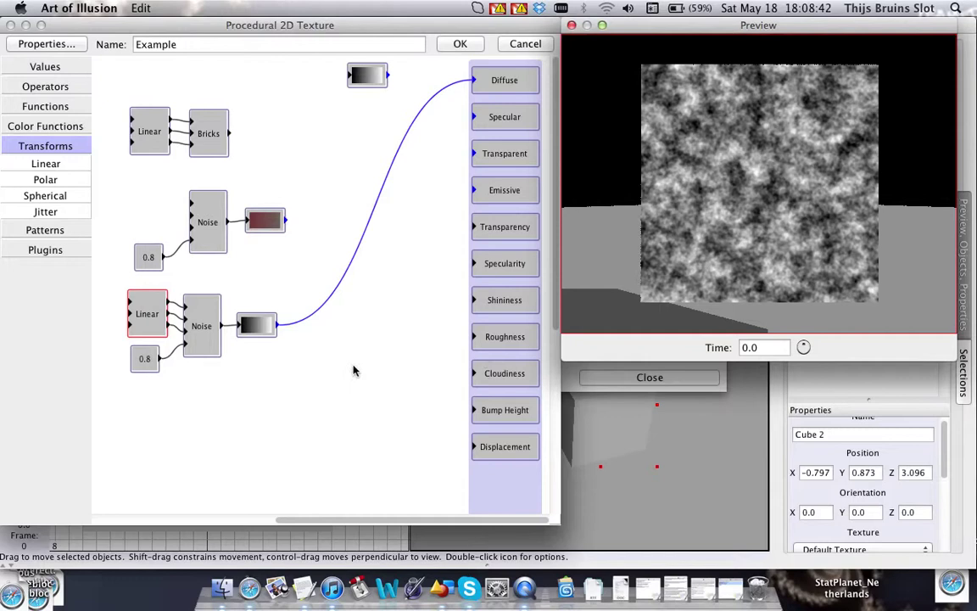
Recolour the second gradient from dark grey to light grey, then delete its Diffuse link
double_click(258, 325)
left_click(278, 278)
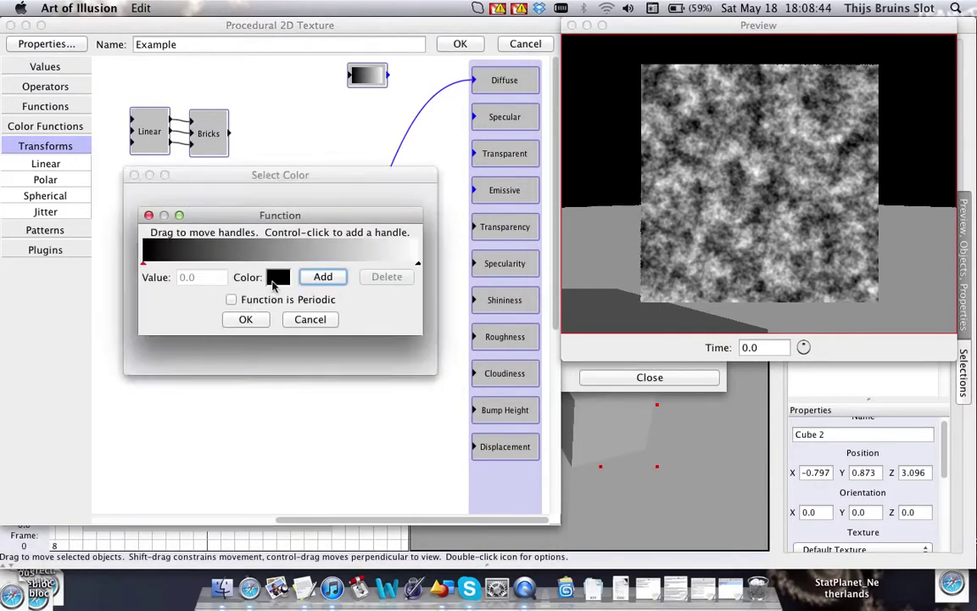
left_click_drag(197, 285, 258, 293)
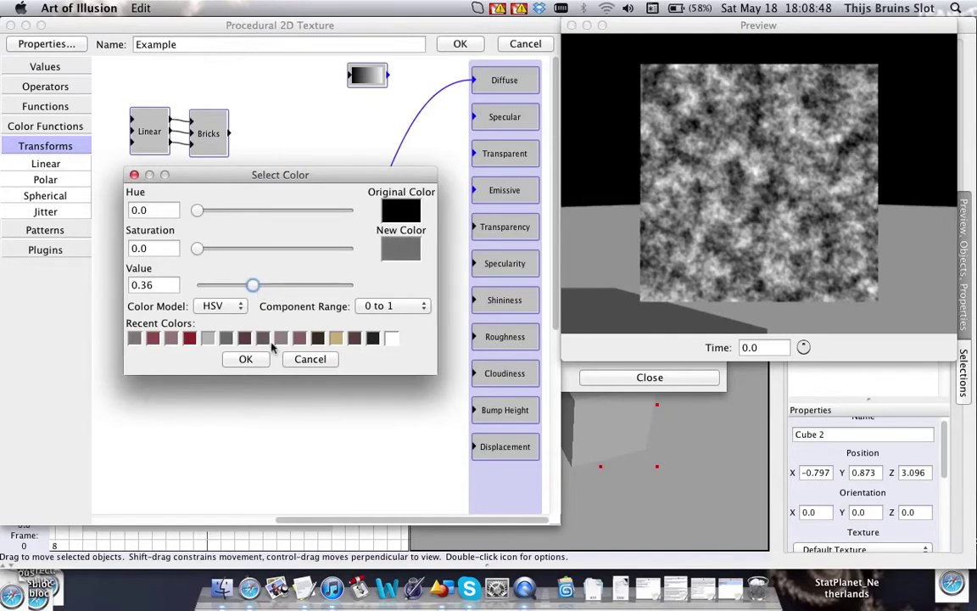
left_click(245, 359)
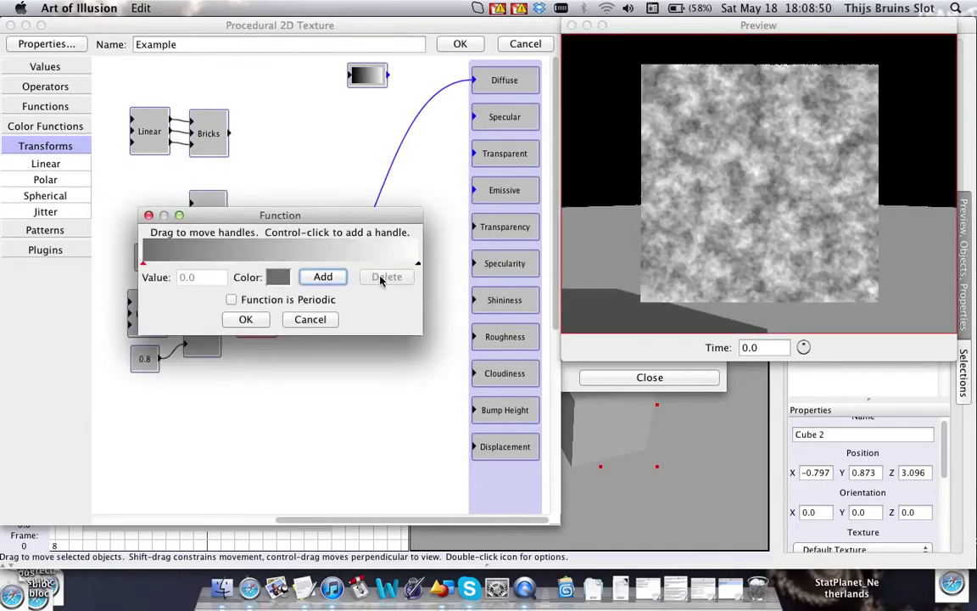
left_click(375, 248)
left_click(279, 280)
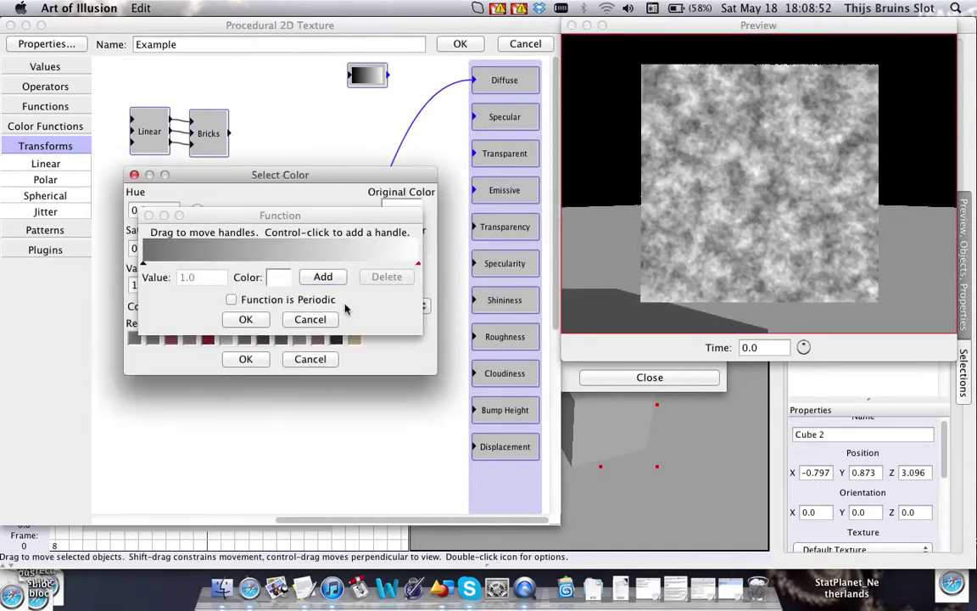
left_click_drag(351, 286, 303, 289)
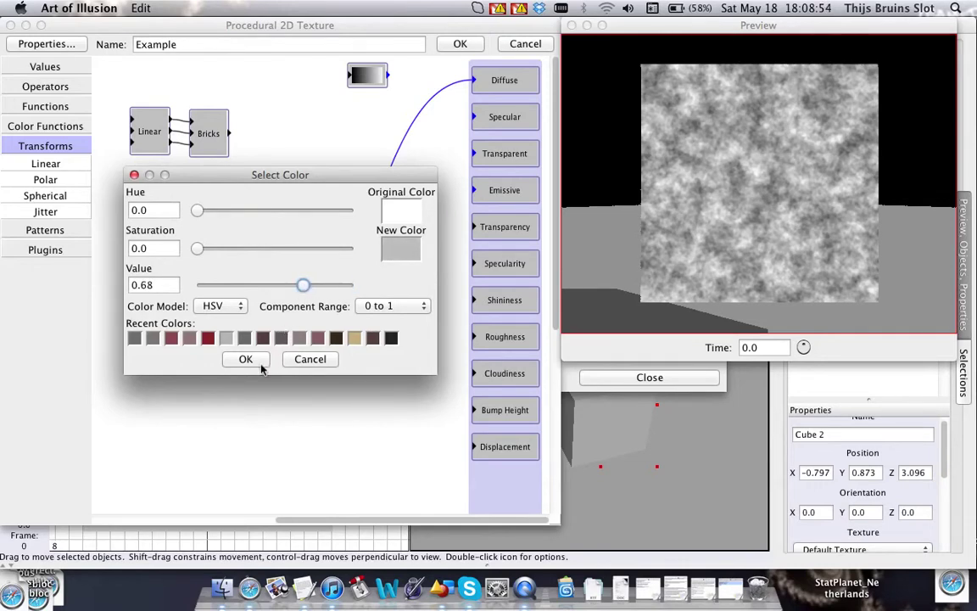
left_click(245, 359)
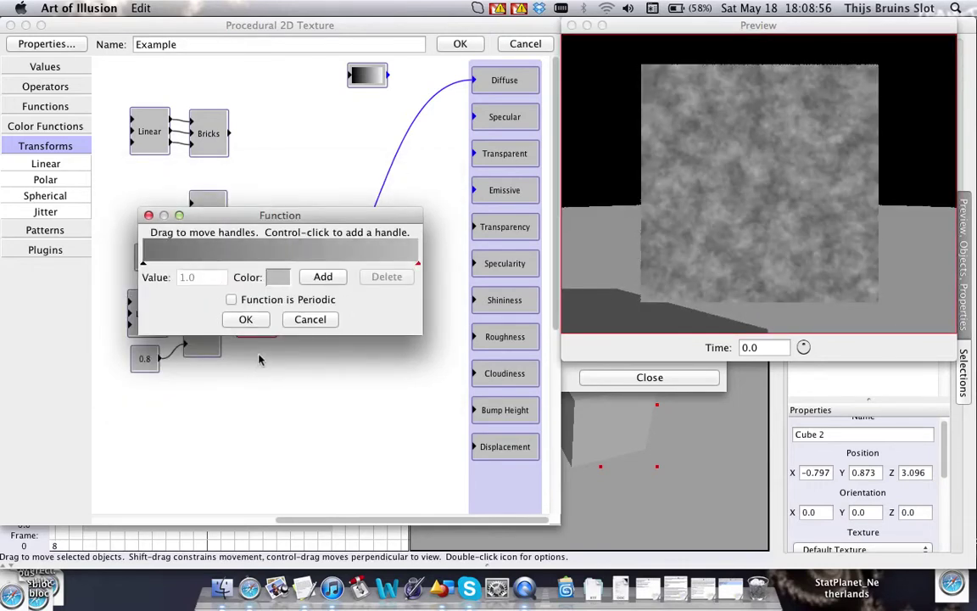
left_click(263, 321)
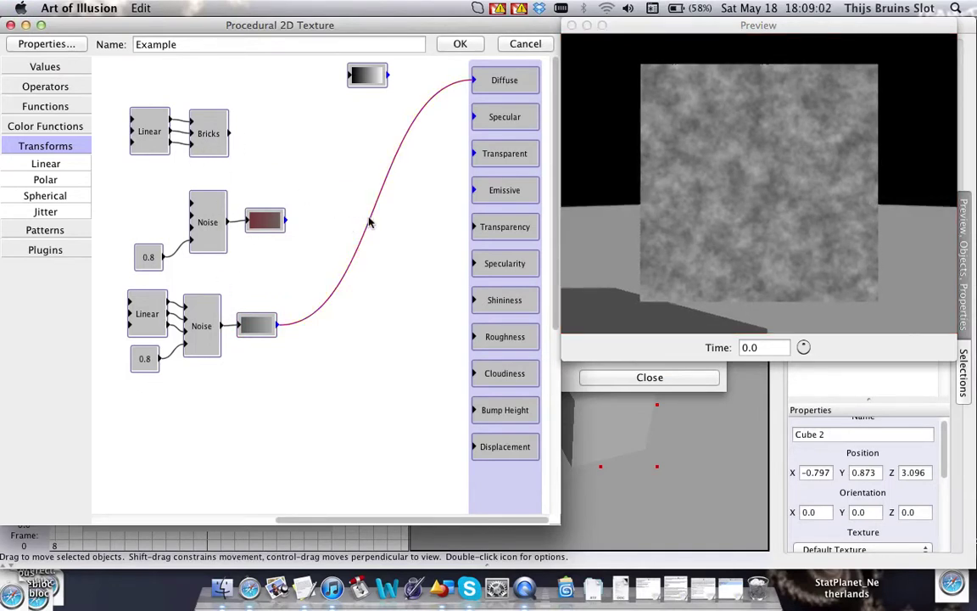
key("BackSpace")
Add a Blend node fed by the grey noise colour and the red noise colour
left_click(53, 124)
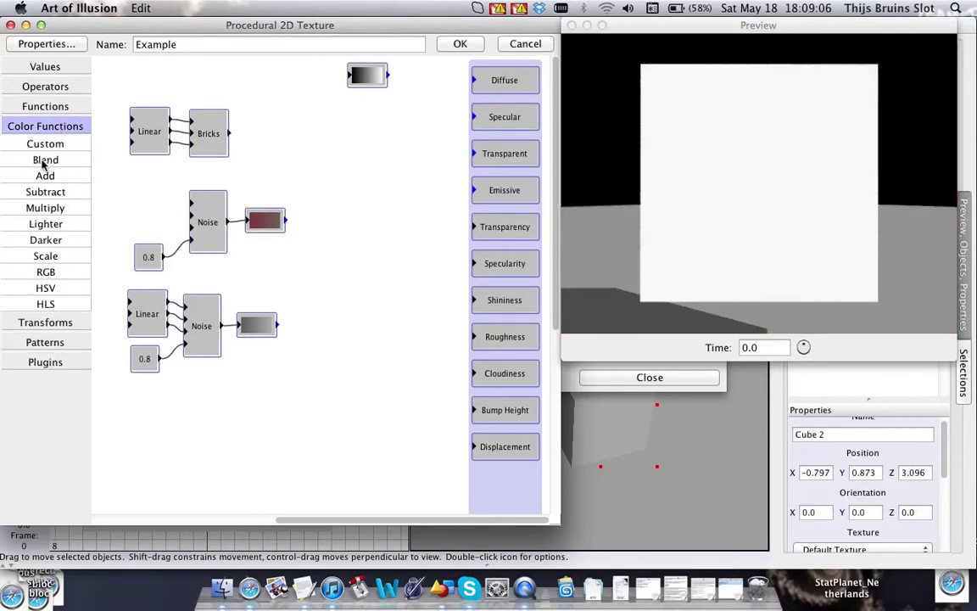
left_click_drag(44, 164, 331, 259)
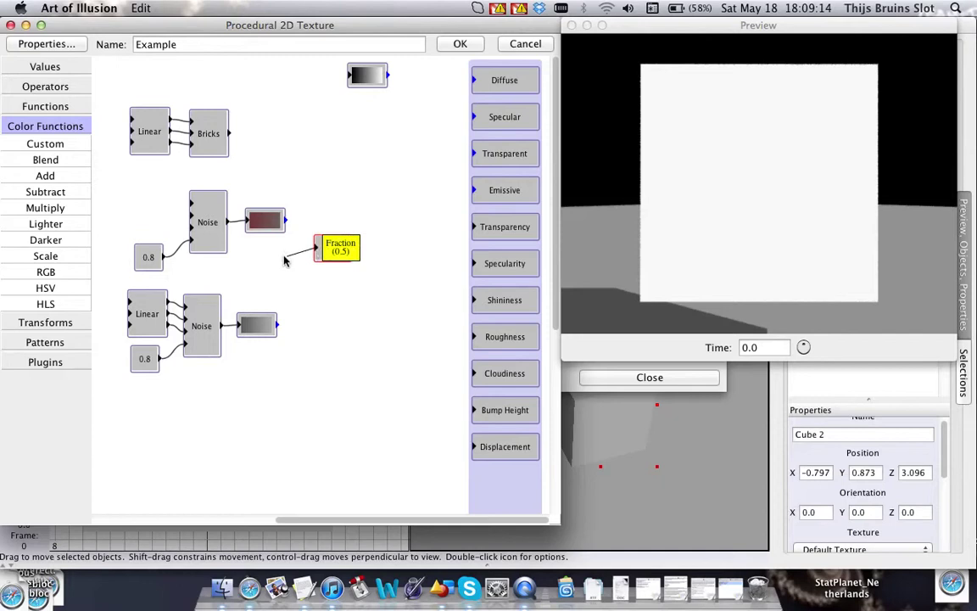
left_click_drag(318, 253, 228, 281)
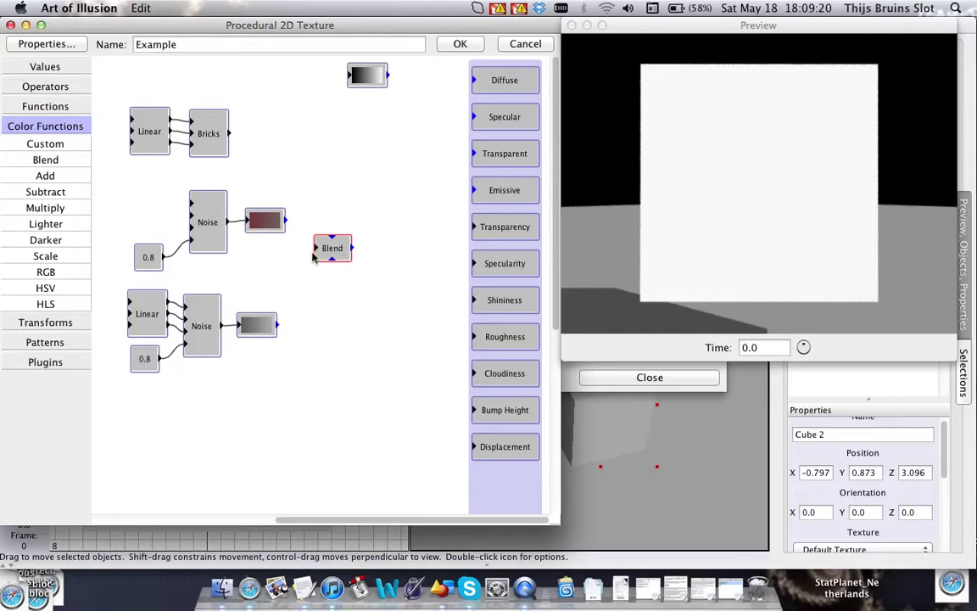
left_click_drag(332, 259, 276, 325)
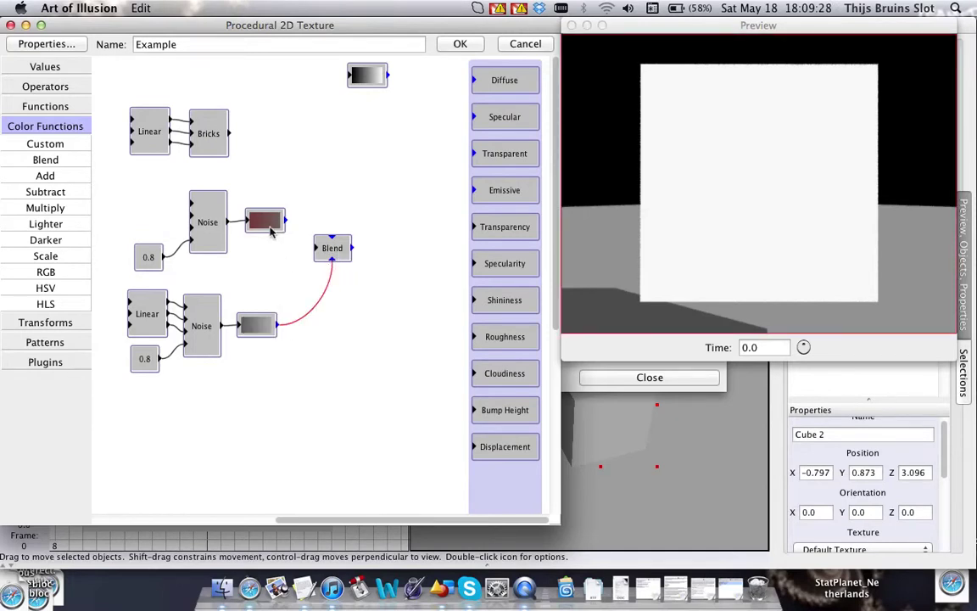
left_click_drag(286, 220, 329, 240)
Rearrange the red noise group, Blend, Linear and Bricks nodes to tidy the graph
left_click_drag(117, 186, 231, 146)
left_click_drag(122, 175, 307, 138, "shift")
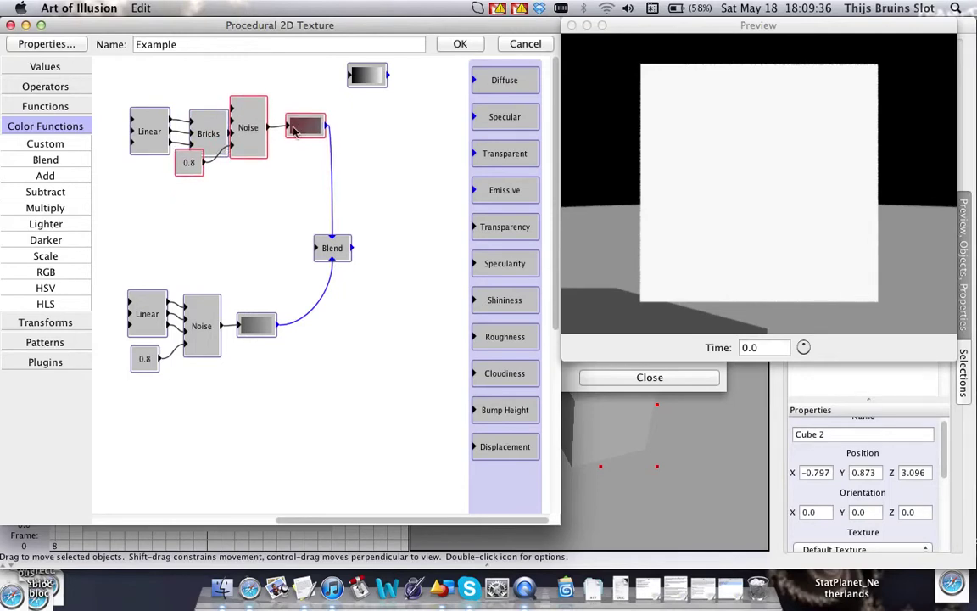
left_click_drag(127, 74, 229, 236)
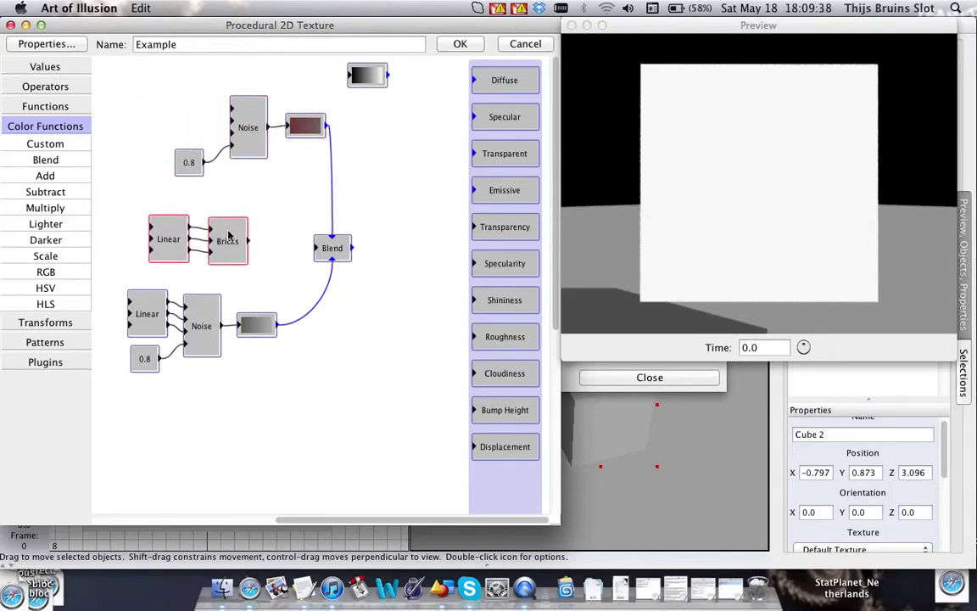
left_click_drag(343, 247, 362, 231)
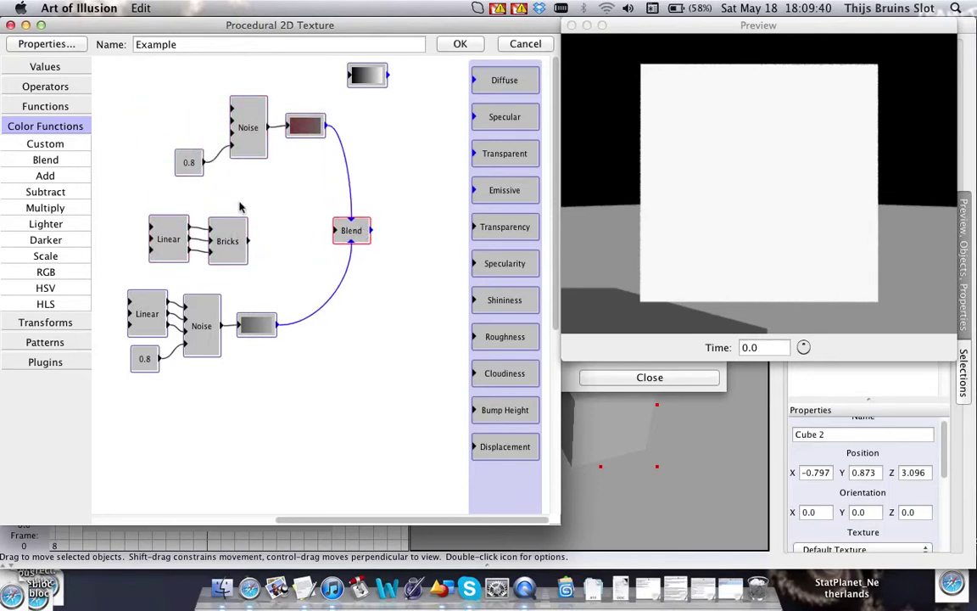
left_click_drag(219, 182, 129, 249)
left_click_drag(223, 246, 252, 232)
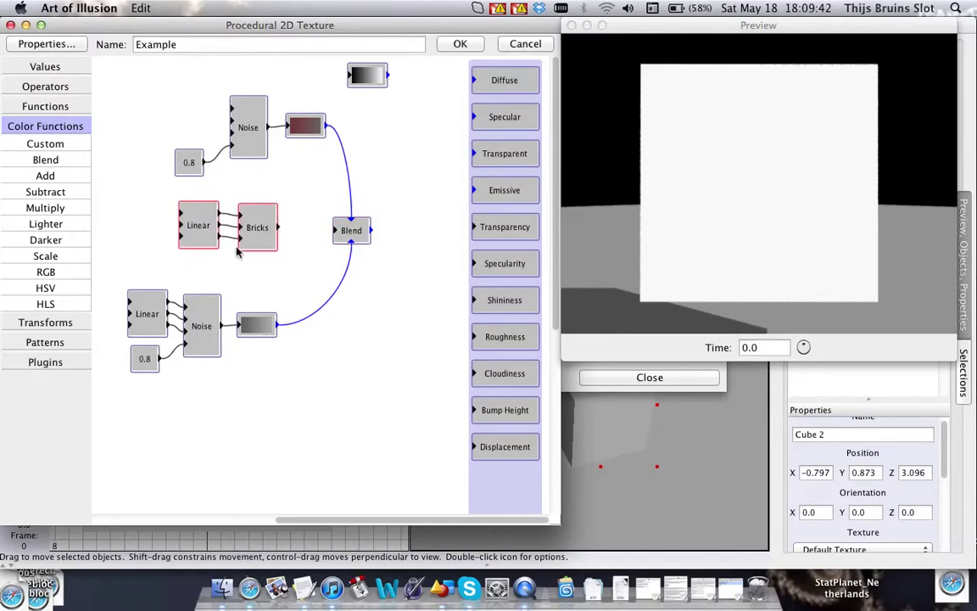
Feed the Bricks pattern into Blend and reposition the grey and red noise groups
left_click(283, 227)
left_click_drag(279, 228, 478, 83)
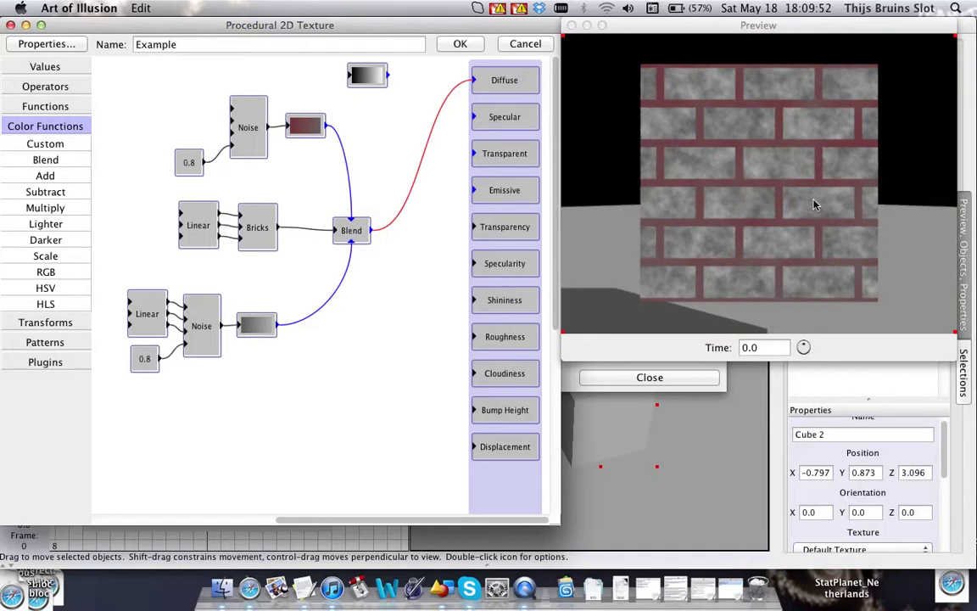
left_click_drag(106, 257, 285, 374)
left_click_drag(259, 324, 261, 97)
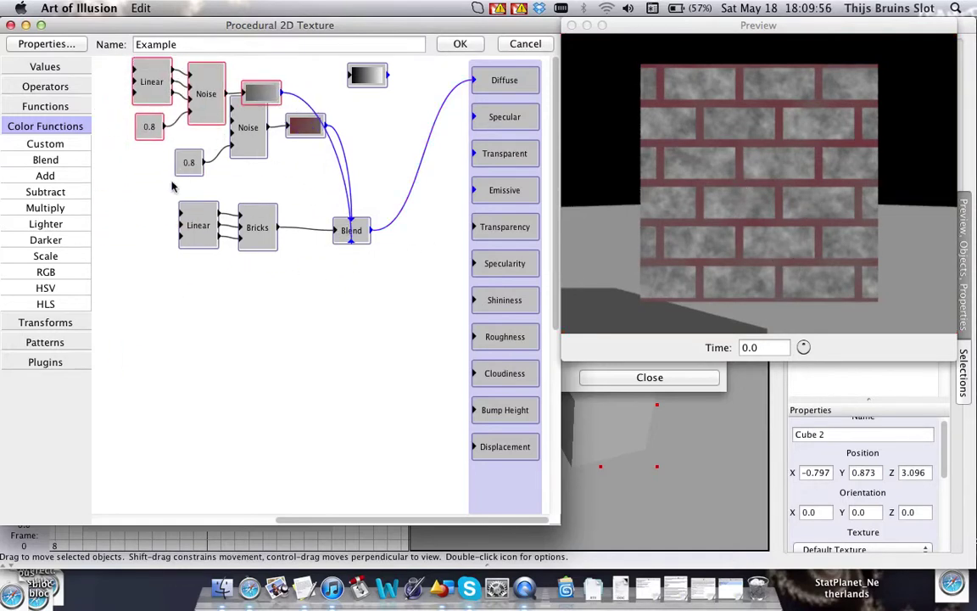
left_click_drag(156, 173, 287, 302)
Swap the gradient links so red noise feeds Blend's Color 2 and grey feeds Color 1
left_click(342, 175)
key("Delete")
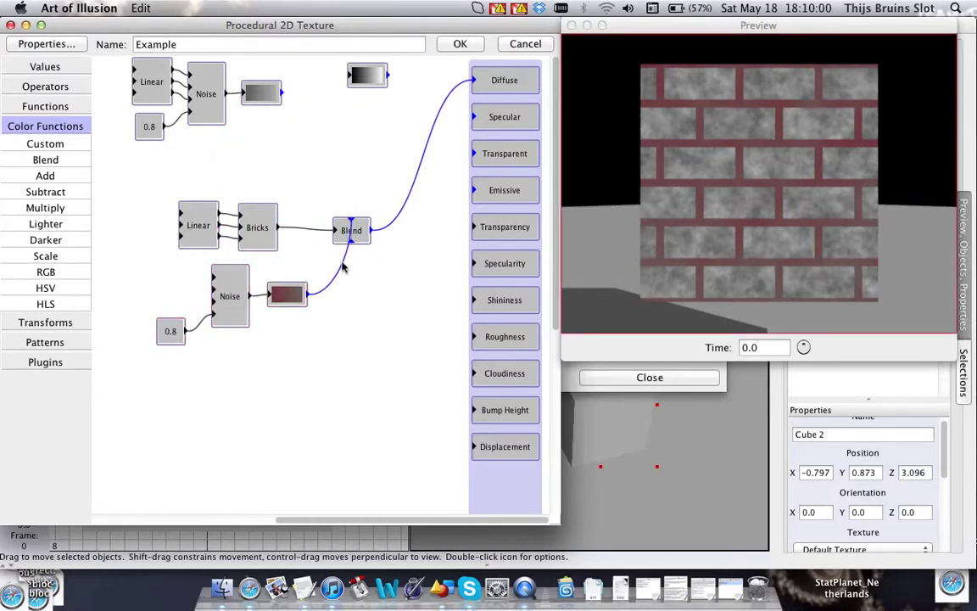
left_click(307, 302)
key("Delete")
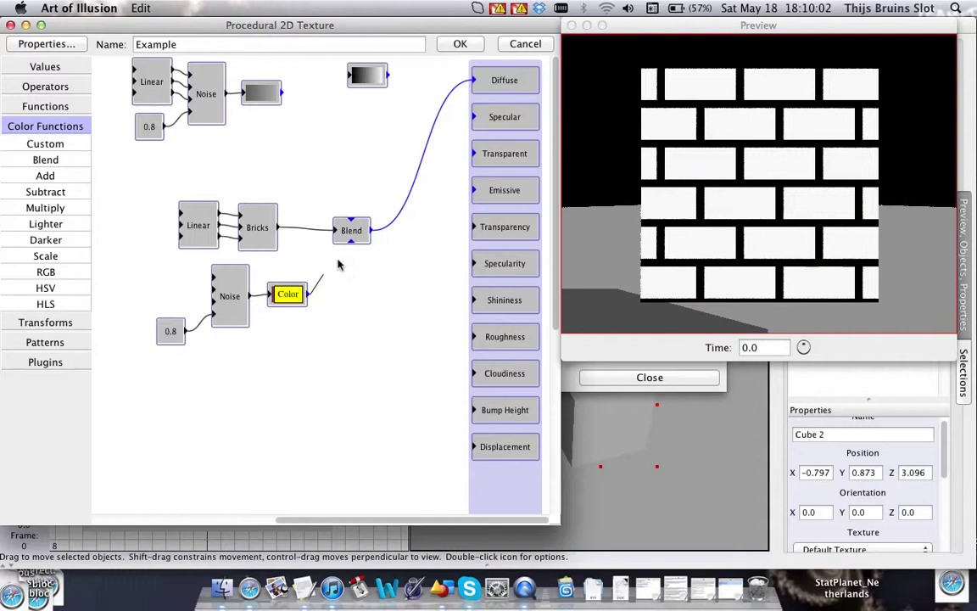
left_click_drag(307, 294, 350, 239)
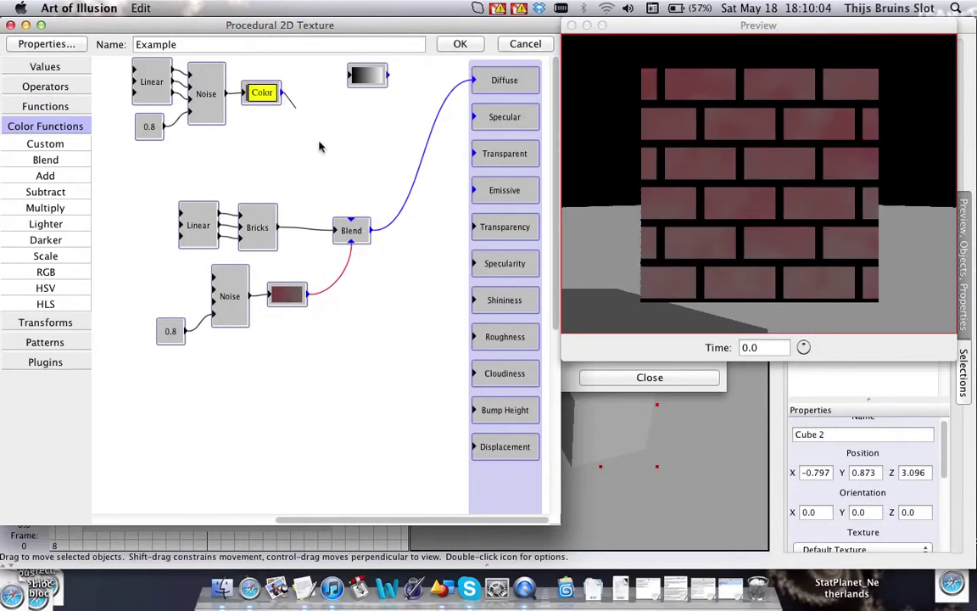
left_click_drag(282, 93, 353, 223)
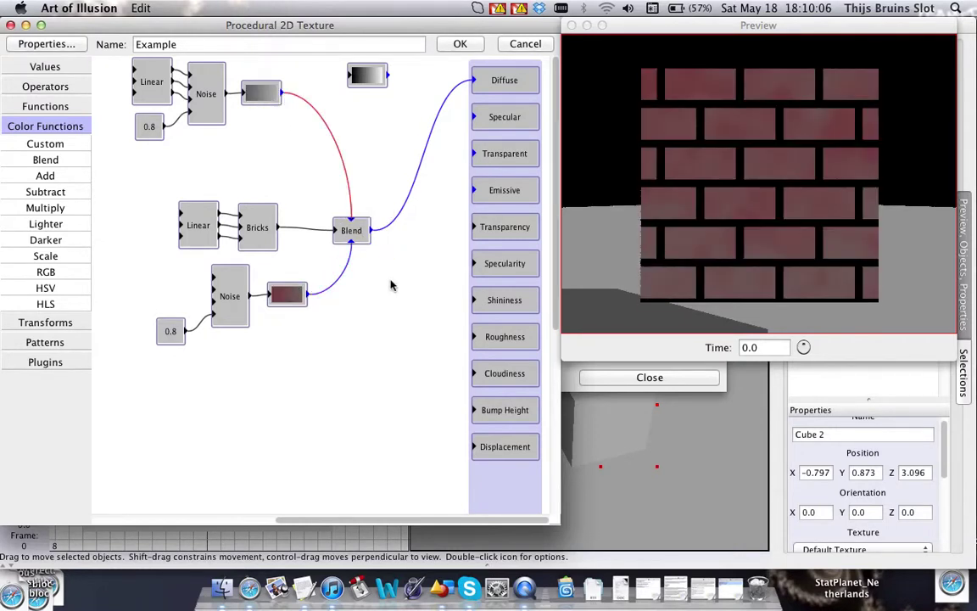
left_click(762, 213)
Orbit the preview cube to show the red bricks and grey mortar on its front and top
left_click_drag(762, 213, 776, 231)
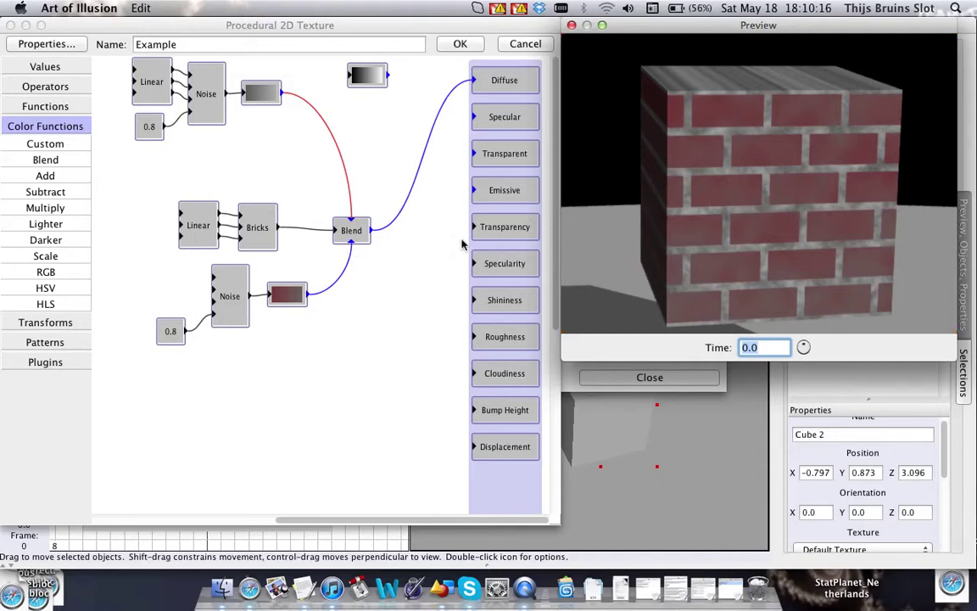
left_click(769, 225)
left_click(424, 370)
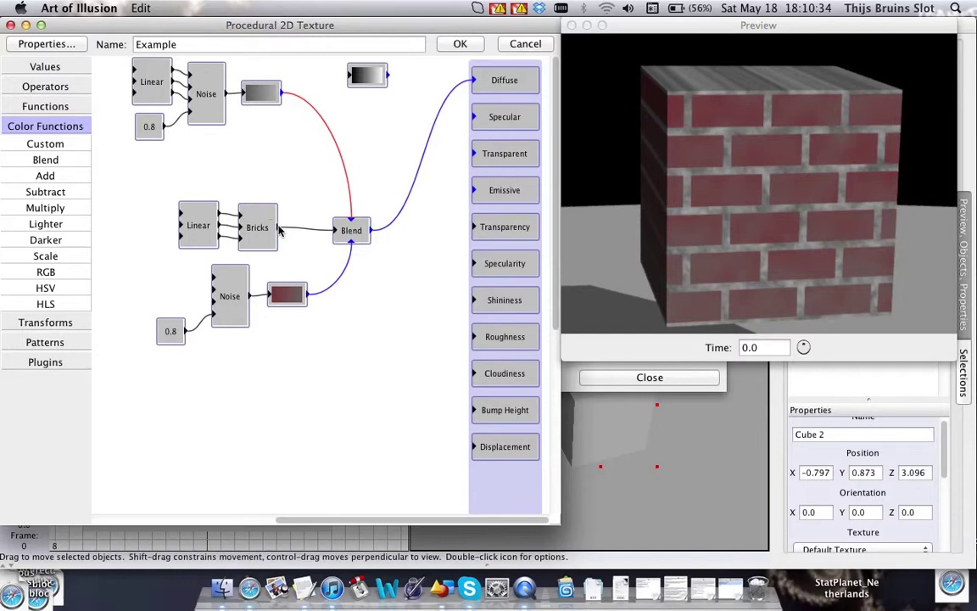
Add a new Noise pattern node to the graph, wired to Bump Height
left_click(415, 389)
left_click(46, 323)
left_click(47, 223)
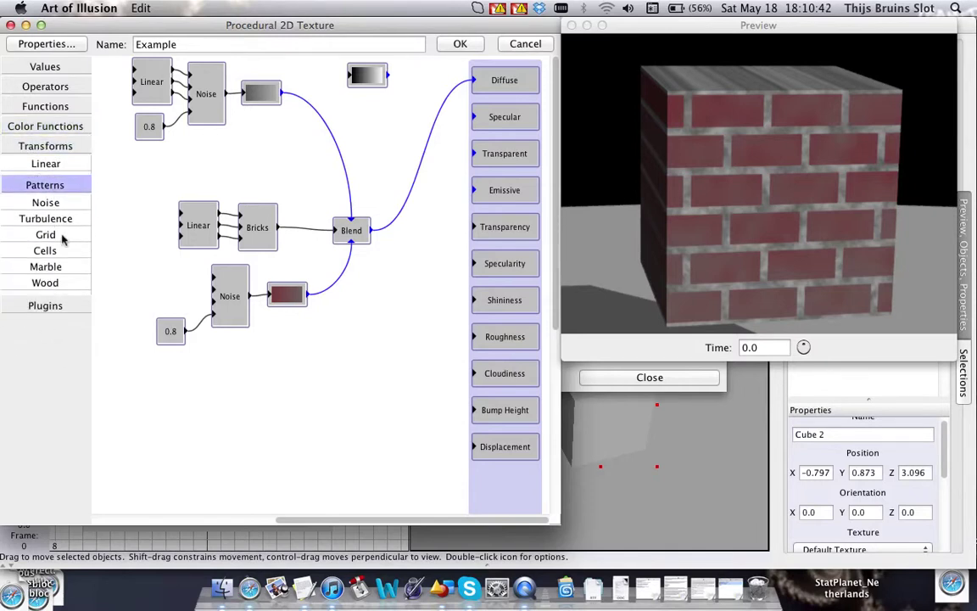
left_click_drag(42, 180, 476, 413)
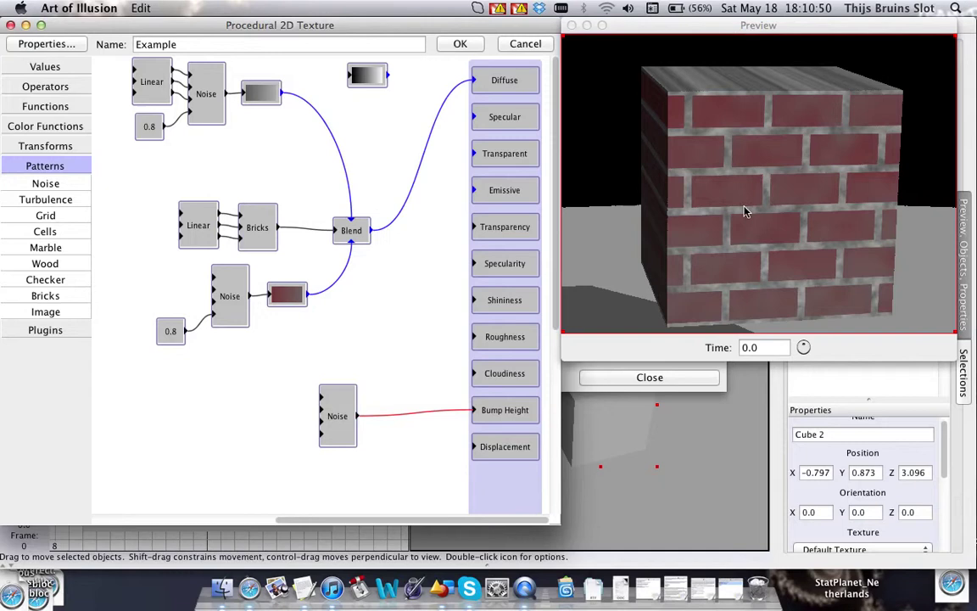
Inspect the bumpy brick preview, then delete the Noise link to Bump Height
left_click(725, 186)
left_click_drag(730, 192, 515, 367)
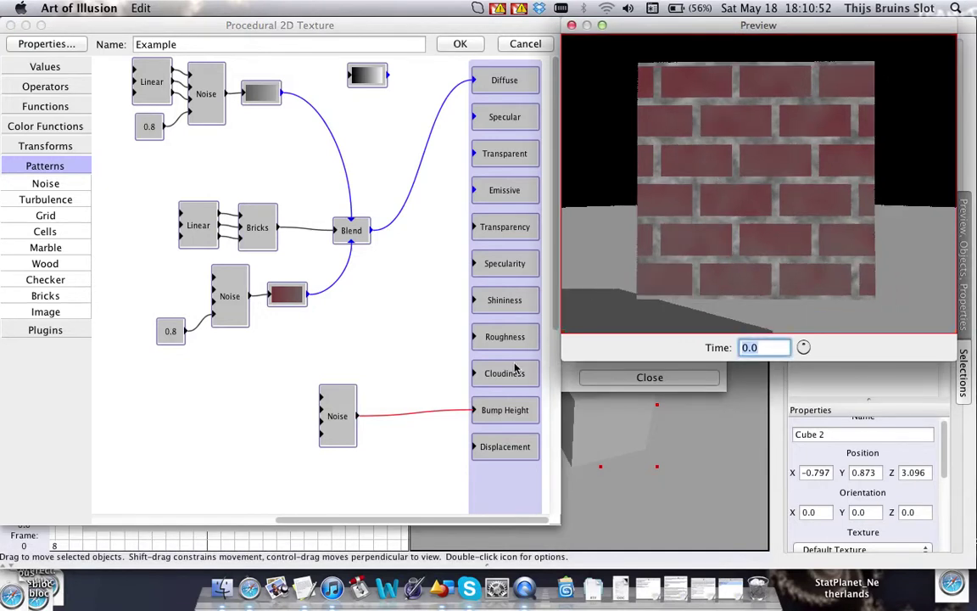
left_click_drag(836, 234, 407, 390)
left_click(433, 413)
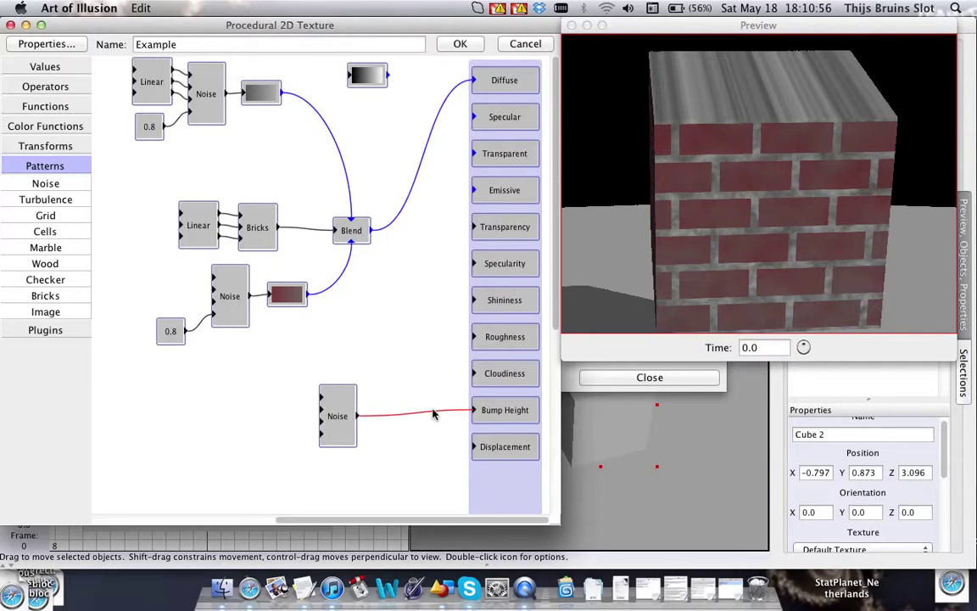
key("Delete")
Connect the Noise pattern to Displacement, check the displaced preview, then delete that link
left_click_drag(358, 416, 477, 448)
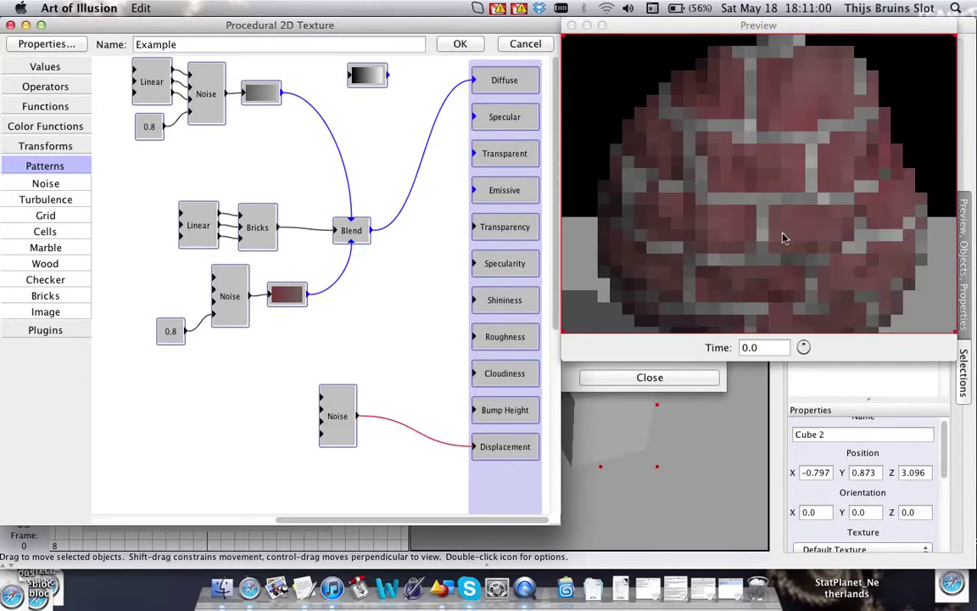
left_click_drag(791, 229, 789, 192)
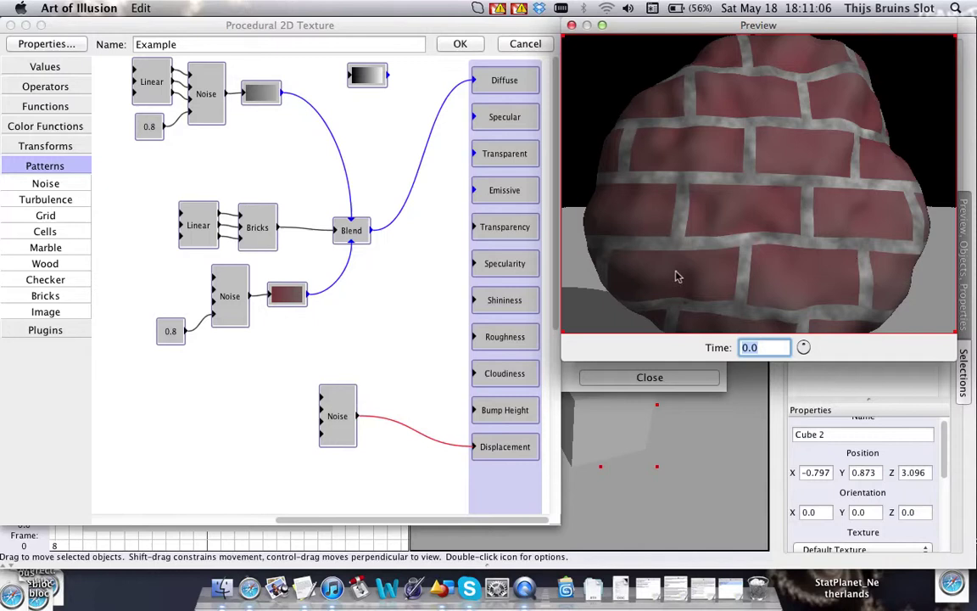
left_click(443, 447)
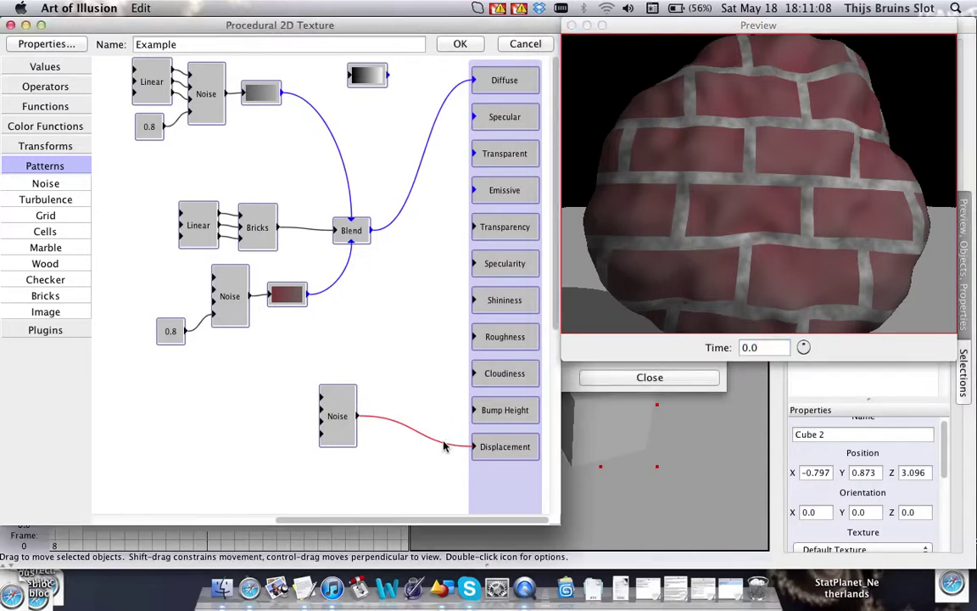
key("Delete")
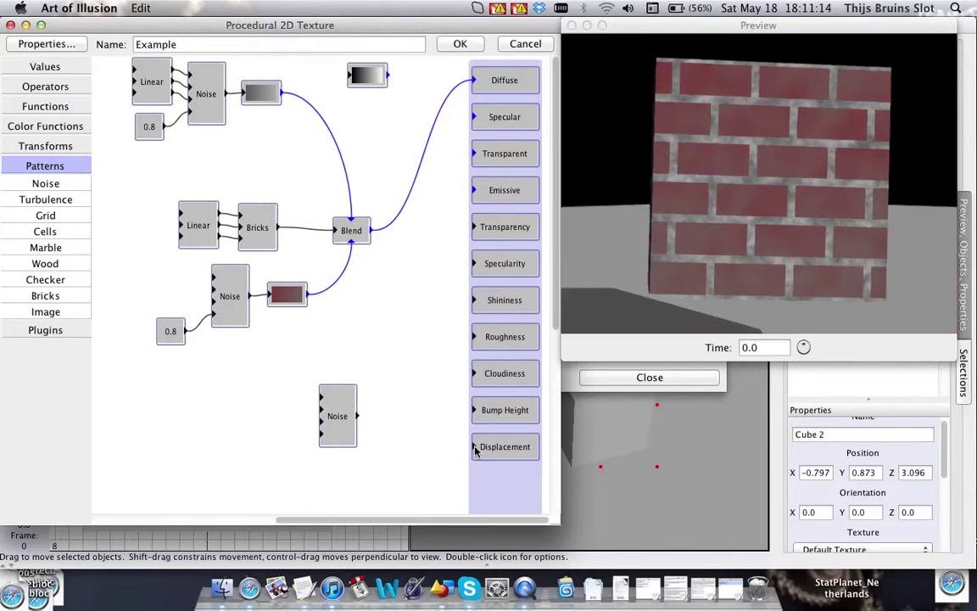
Retry the Noise-to-Displacement link, then move the lone Noise node lower
left_click_drag(476, 452, 356, 394)
left_click_drag(357, 418, 446, 445)
left_click_drag(324, 418, 326, 427)
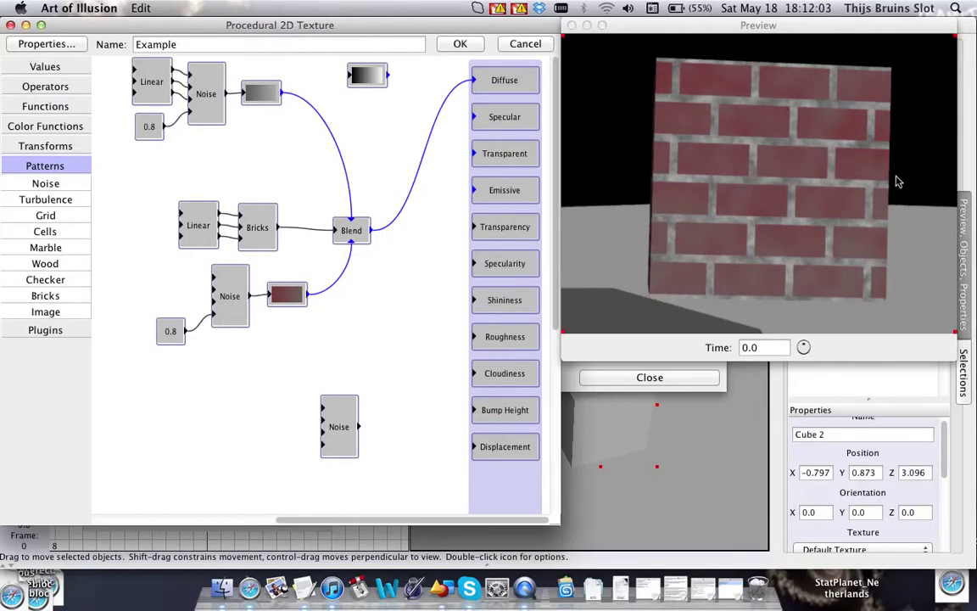
left_click_drag(323, 397, 324, 417)
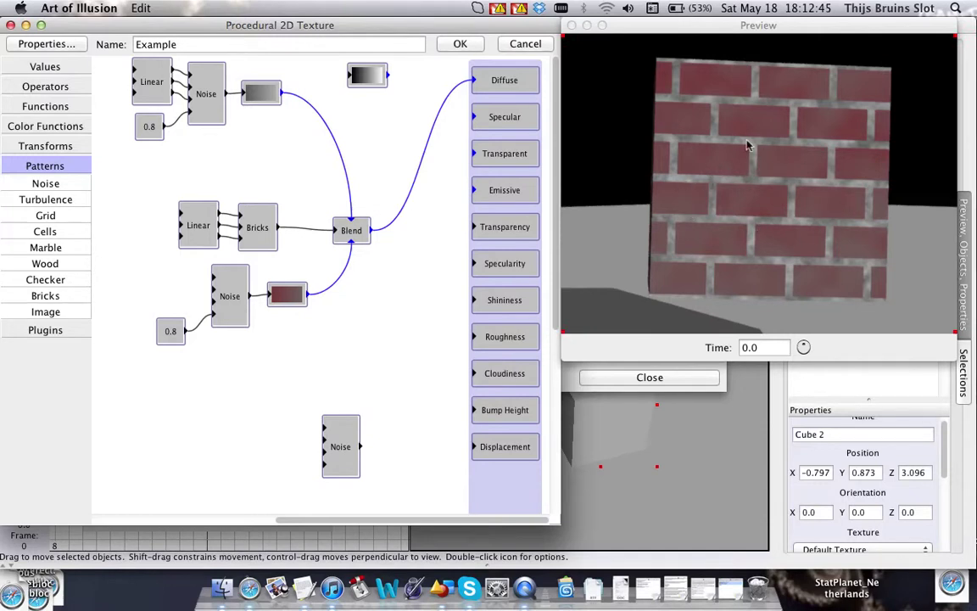
Duplicate the 0.8 value node beside the lone Noise and set the copy to 1.0
left_click_drag(345, 447, 289, 447)
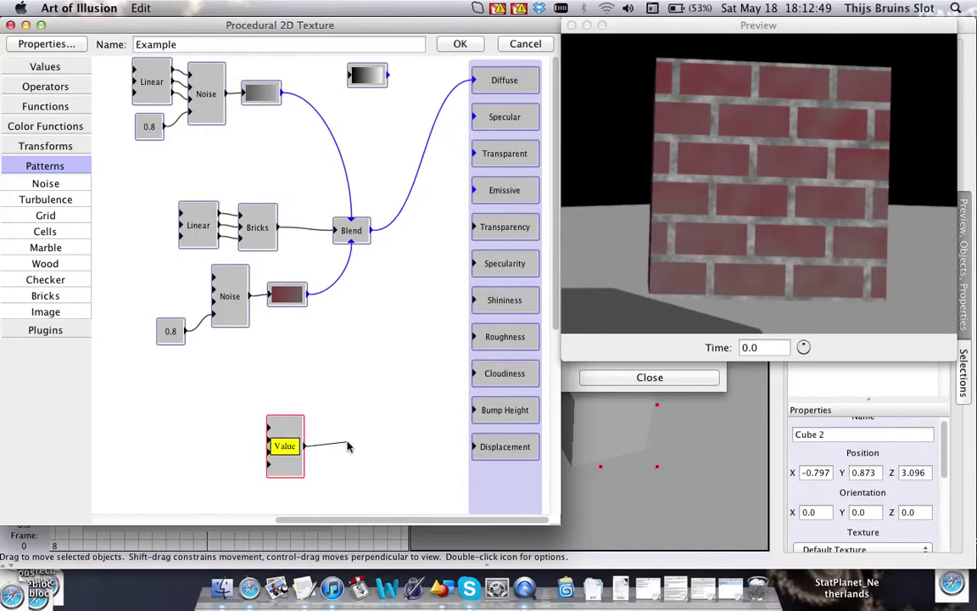
left_click_drag(275, 445, 316, 400)
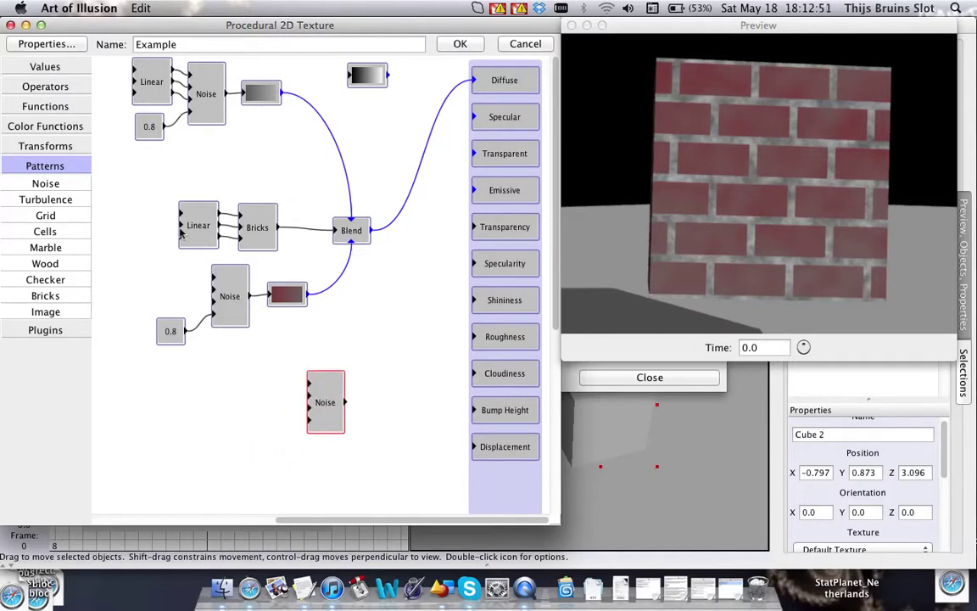
left_click(177, 335)
key("super+c")
key("super+v")
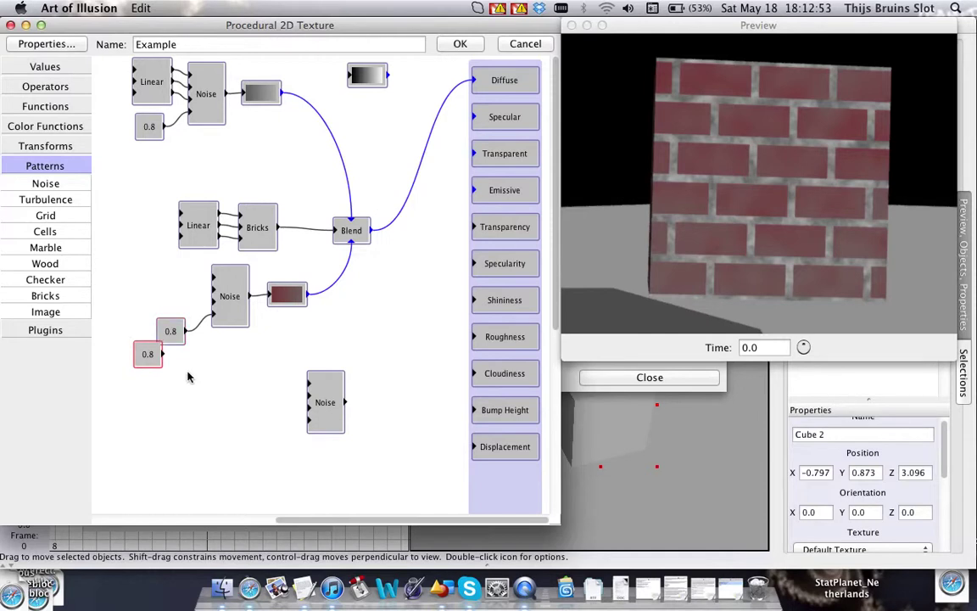
left_click_drag(152, 355, 308, 419)
double_click(239, 428)
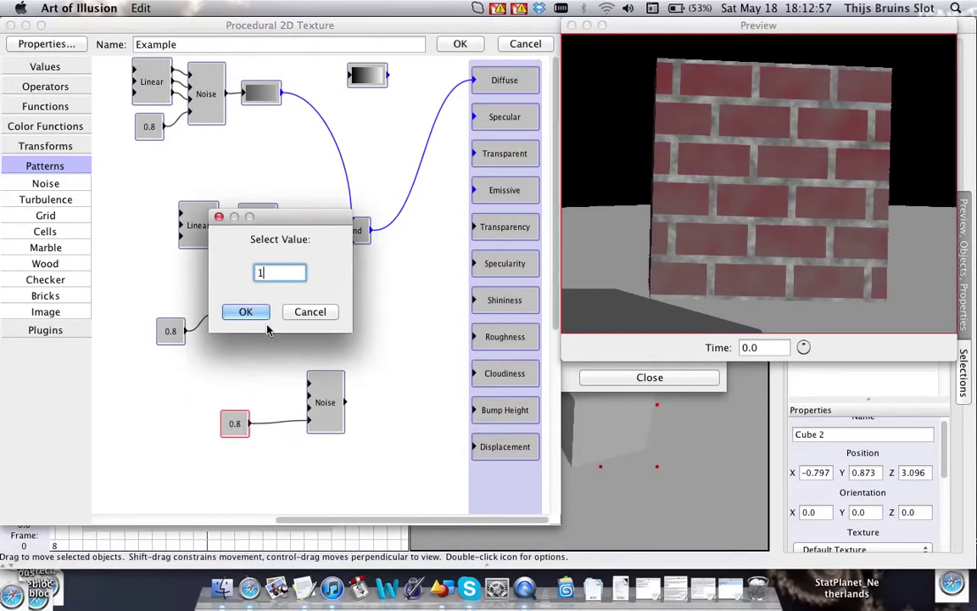
key("Return")
Give the lone Noise node 8 octaves
left_click(323, 402)
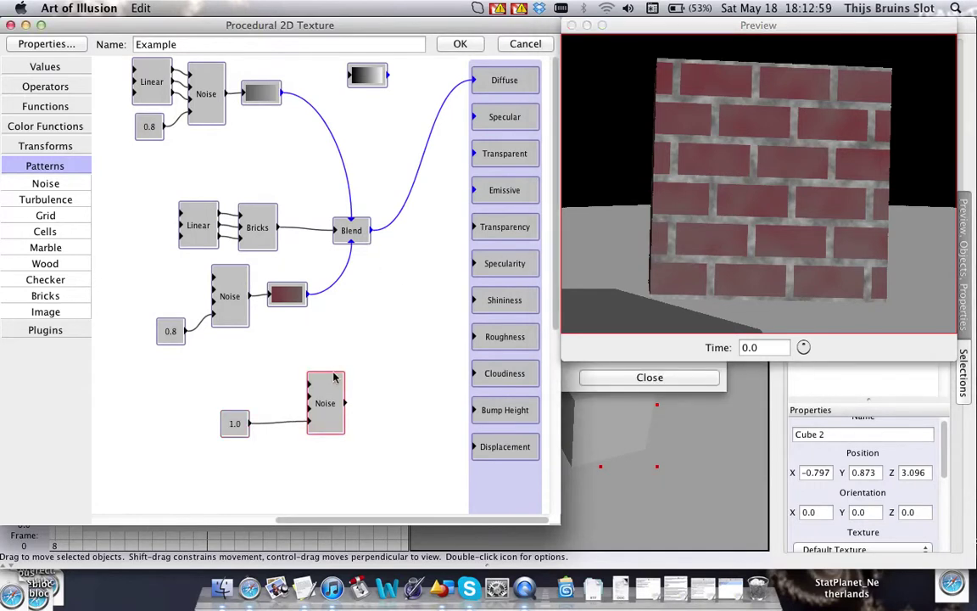
double_click(335, 400)
left_click(285, 261)
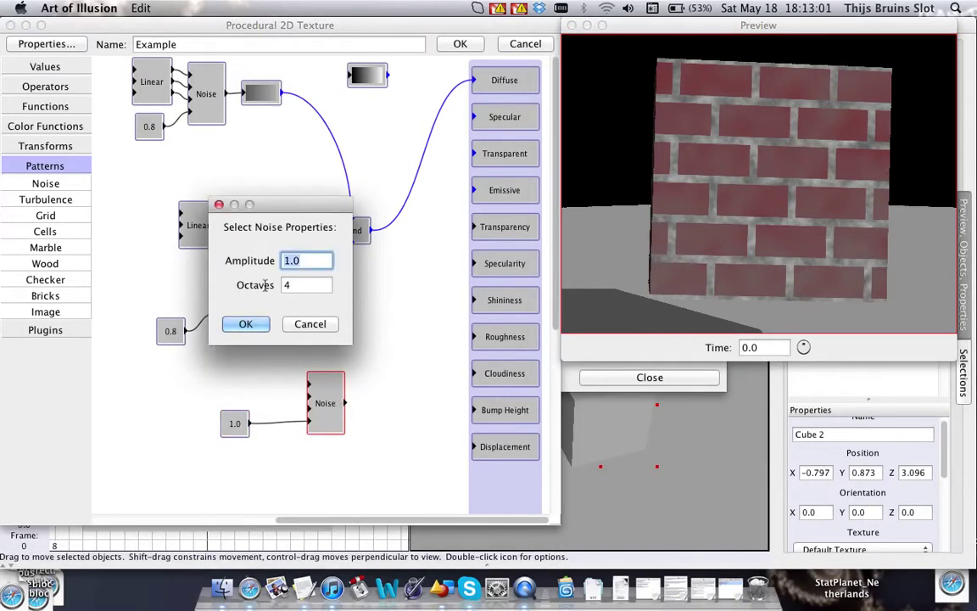
key("Tab")
type("8")
key("Return")
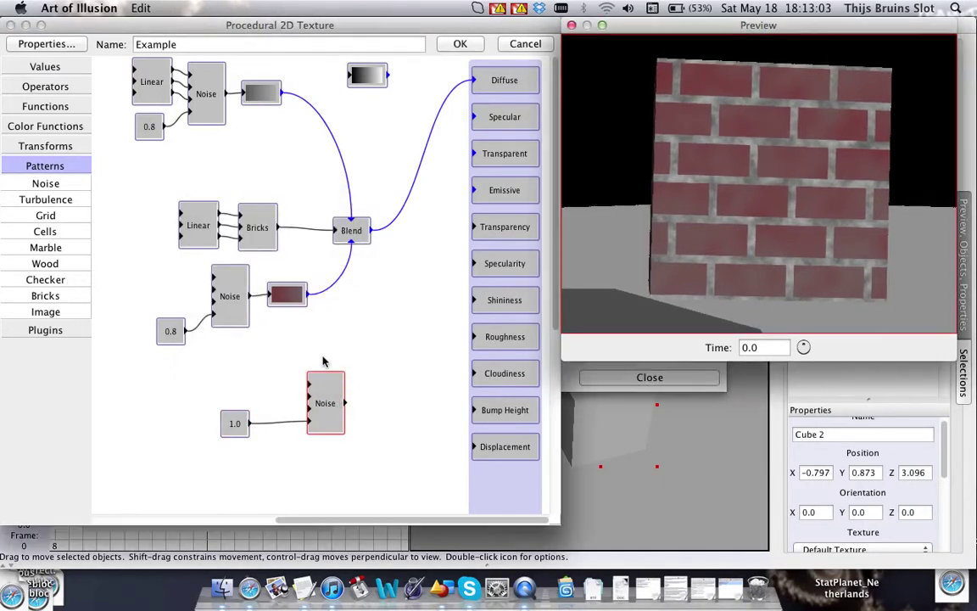
left_click(277, 356)
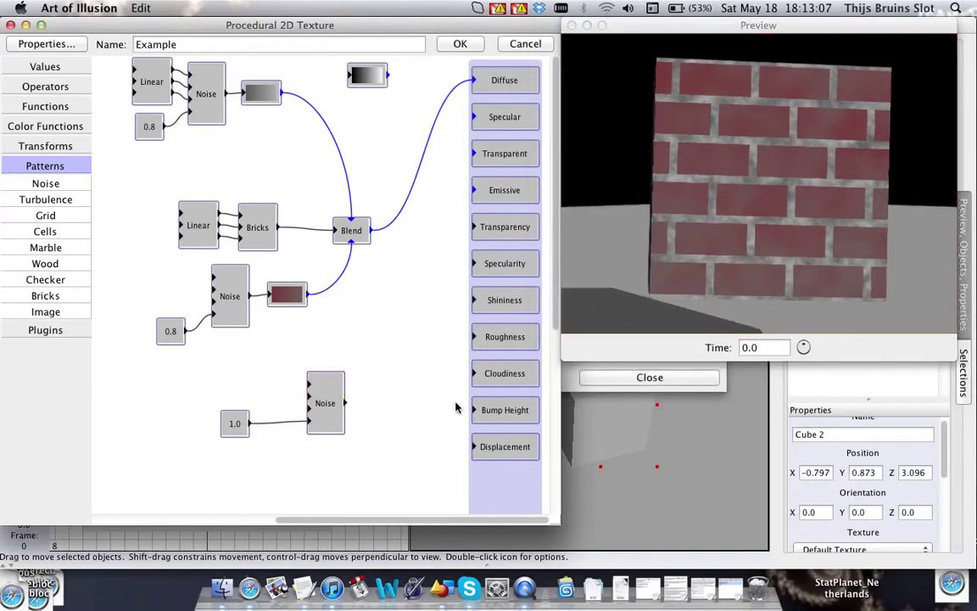
Add a Scale/Shift node into Bump Height, feed it the second Noise, and check the preview
left_click(48, 124)
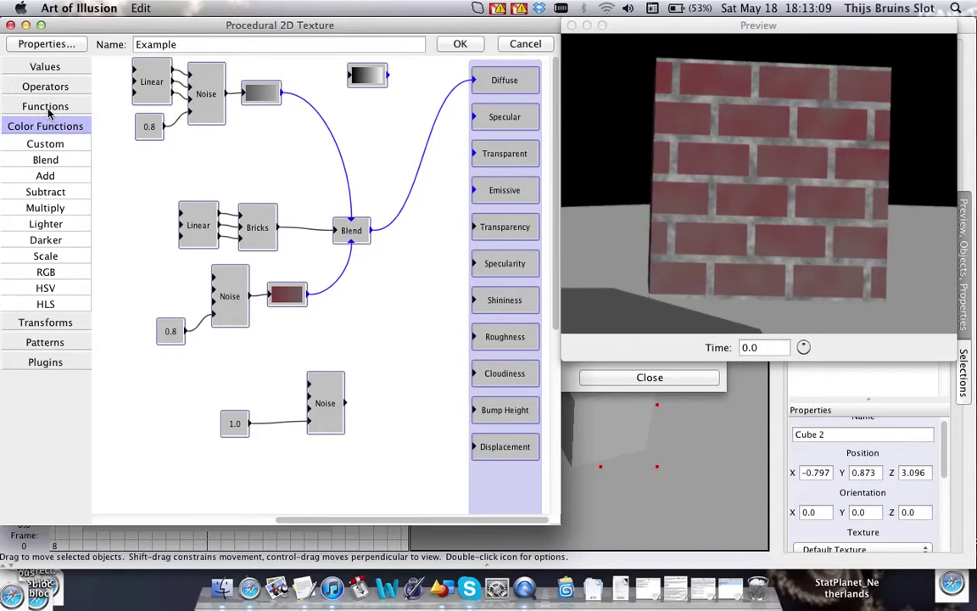
left_click(48, 107)
left_click_drag(45, 156, 475, 409)
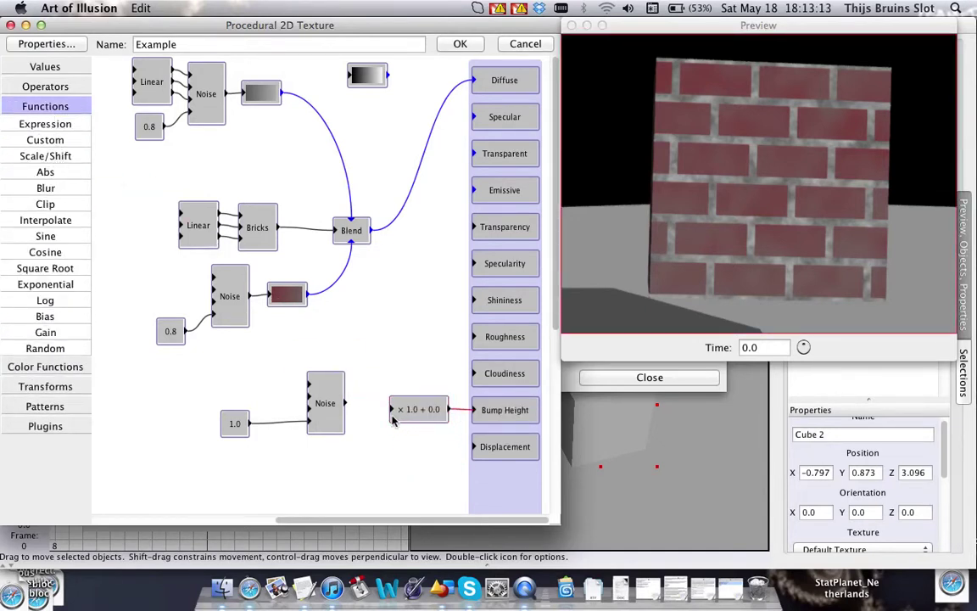
left_click_drag(392, 410, 345, 402)
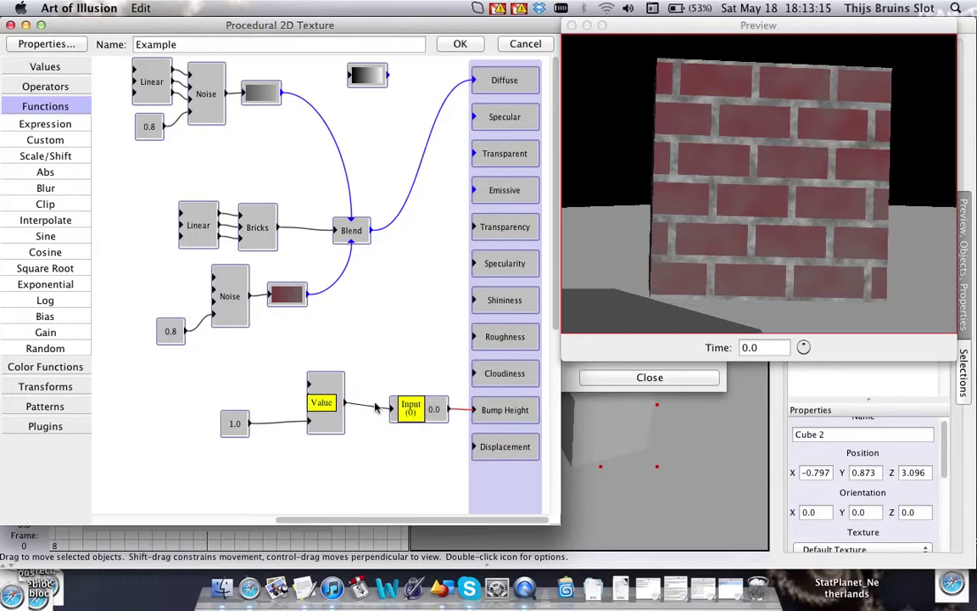
left_click(728, 158)
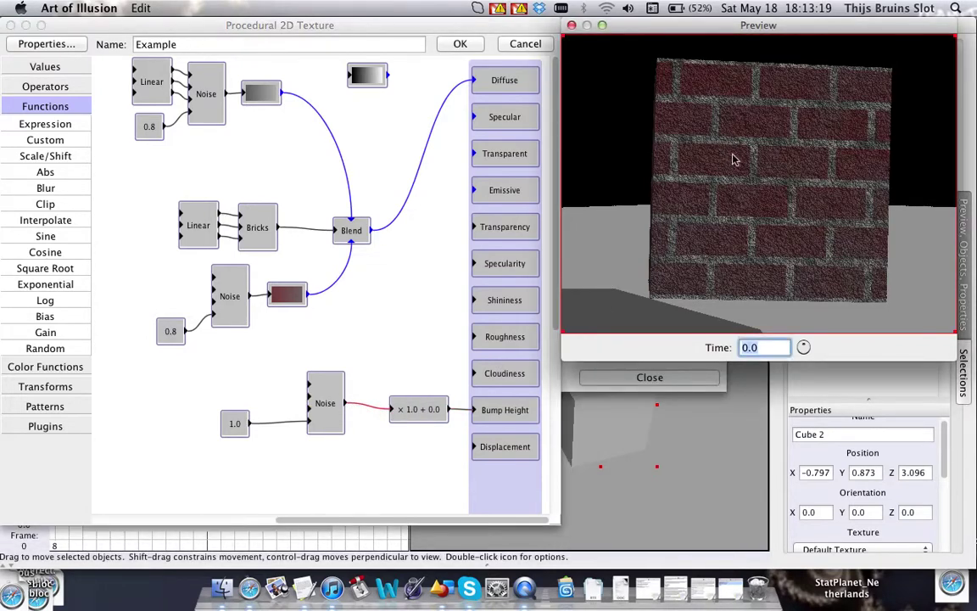
left_click_drag(734, 160, 733, 144)
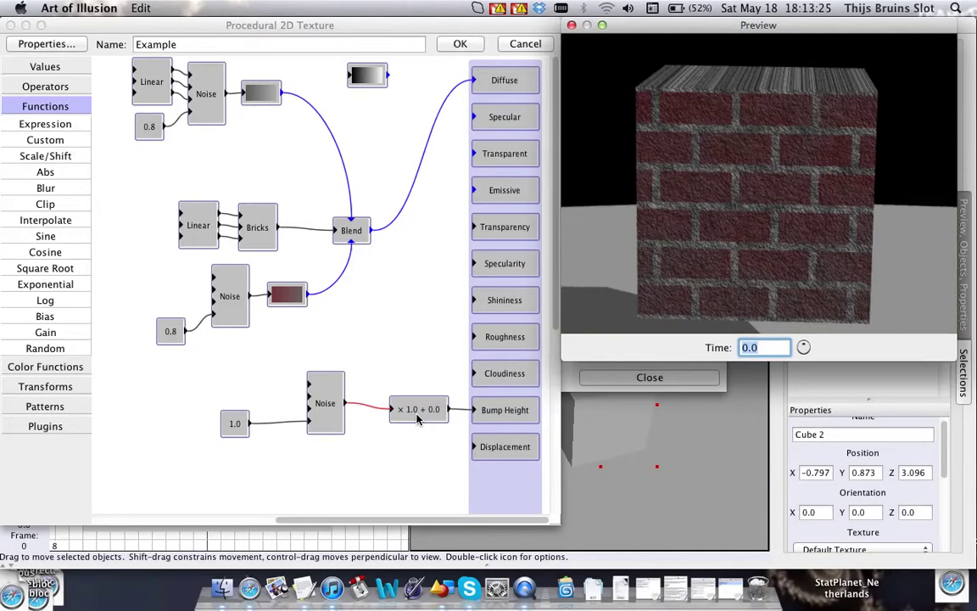
Try 6 octaves on the bump Noise, then restore it to 8
left_click(239, 429)
left_click_drag(240, 429, 261, 434)
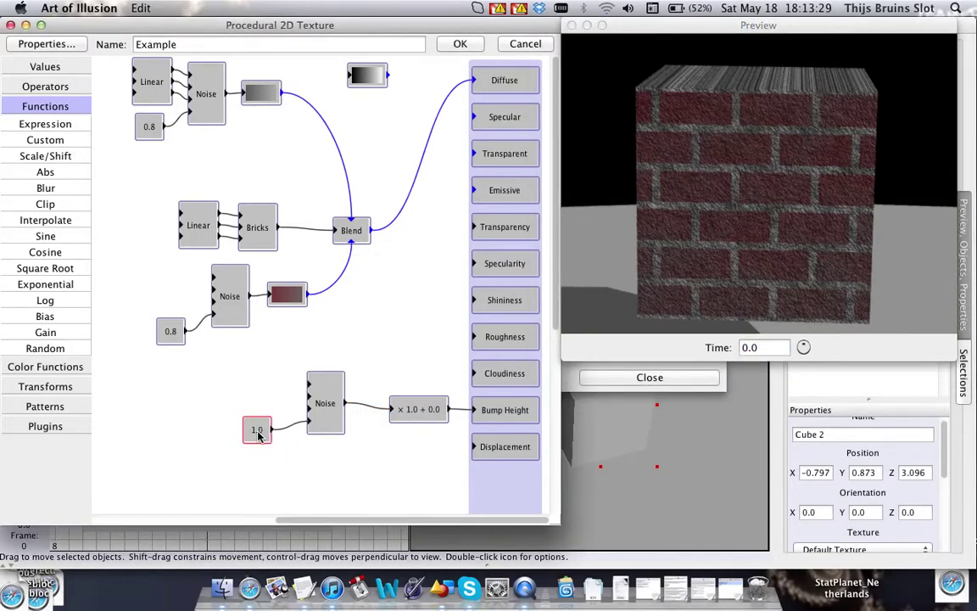
double_click(321, 426)
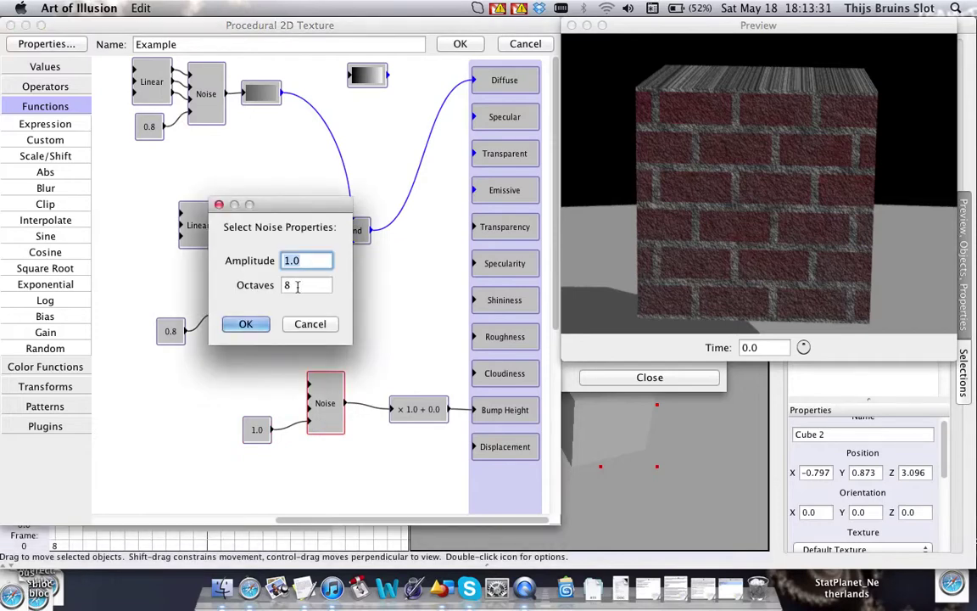
key("Tab")
type("6")
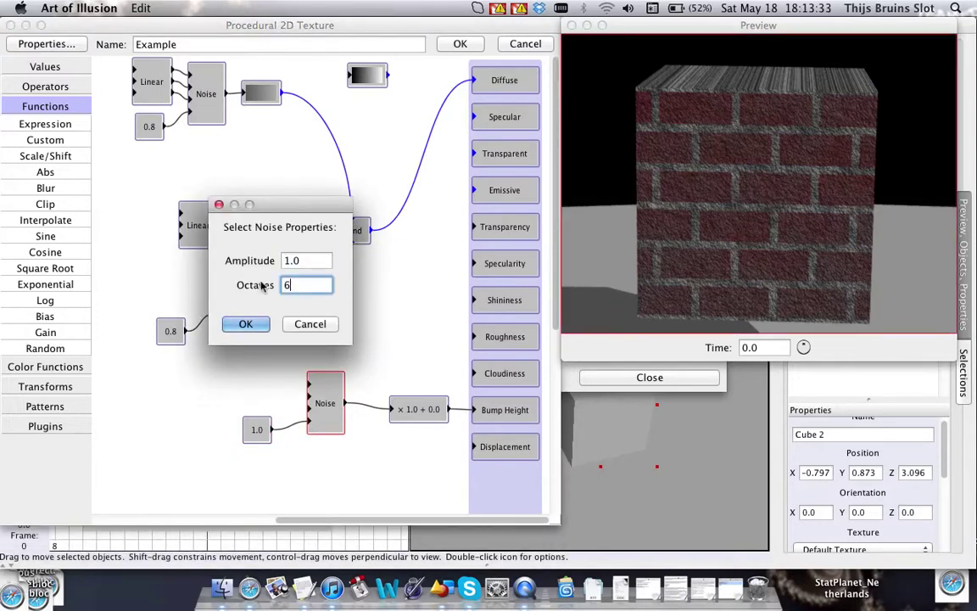
key("Return")
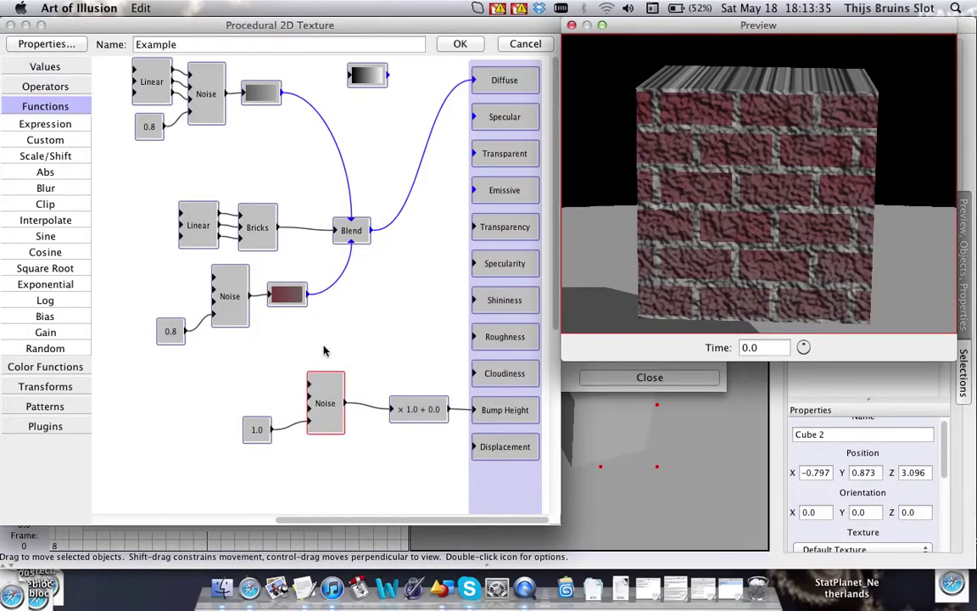
double_click(322, 404)
key("Tab")
type("8")
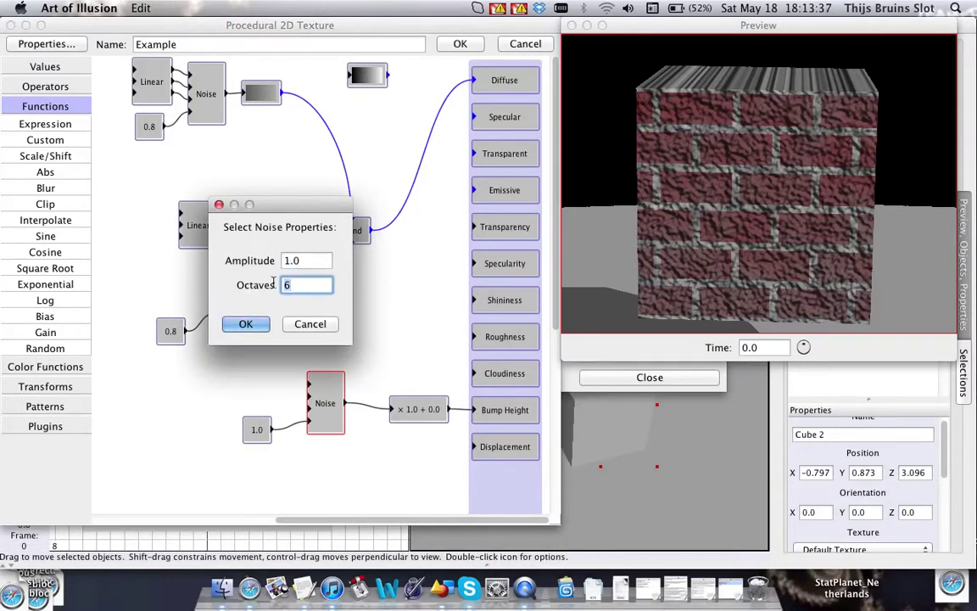
key("Return")
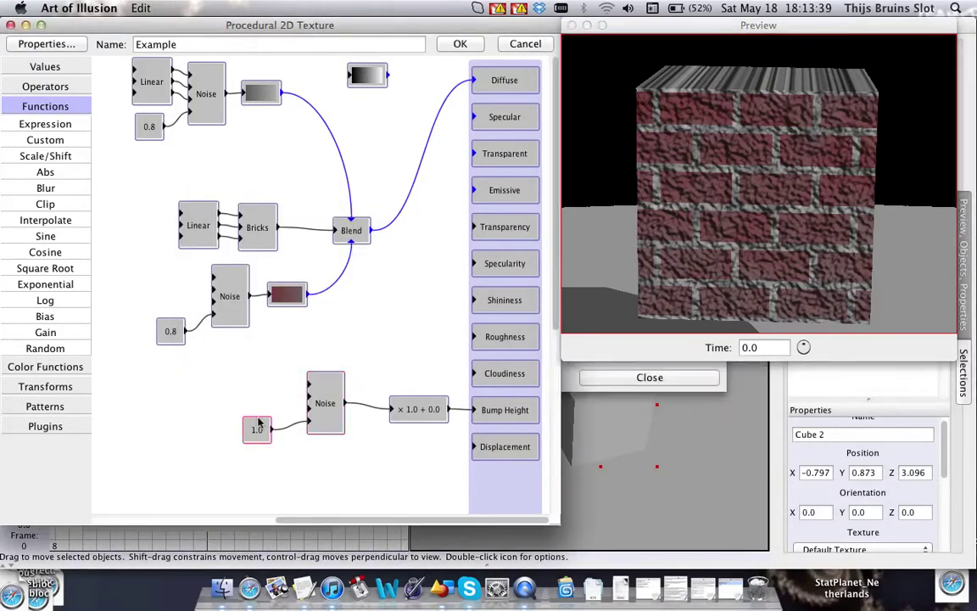
Change the value node feeding the bump Noise from 1.0 to 0.9
double_click(257, 429)
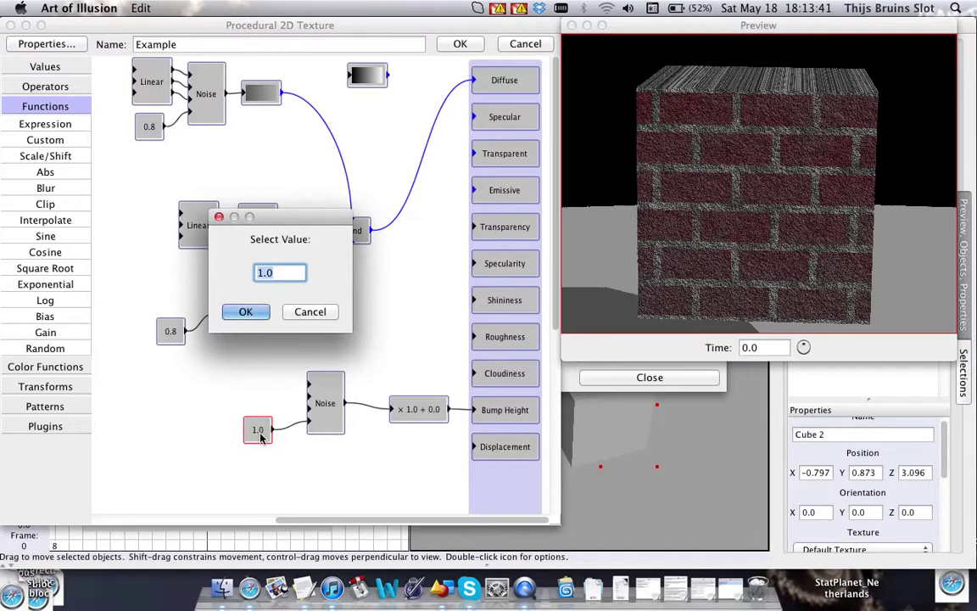
type("0.9")
key("Return")
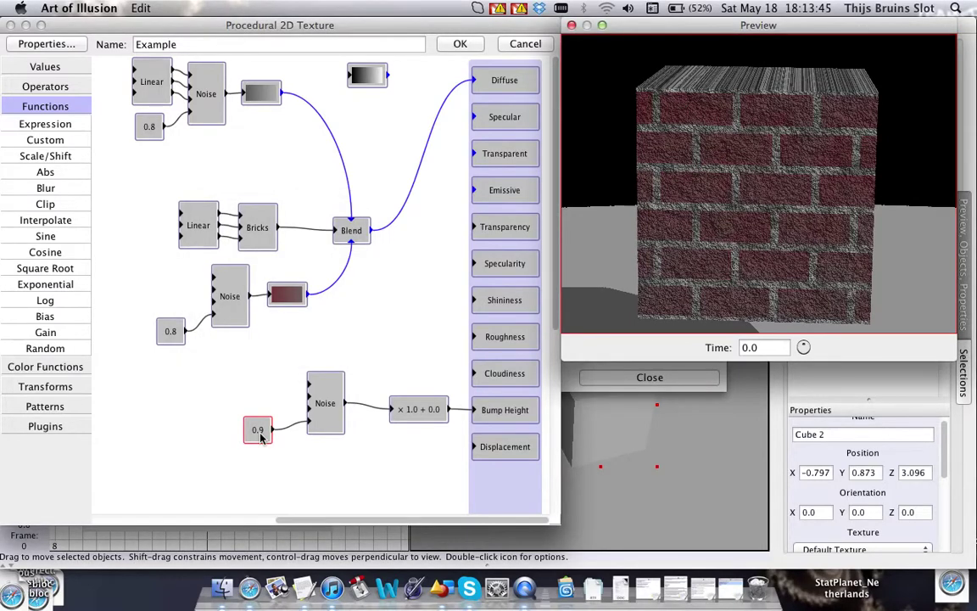
Set the bump Scale/Shift node's multiplier to 0.9, keeping the offset at 0.0
double_click(419, 409)
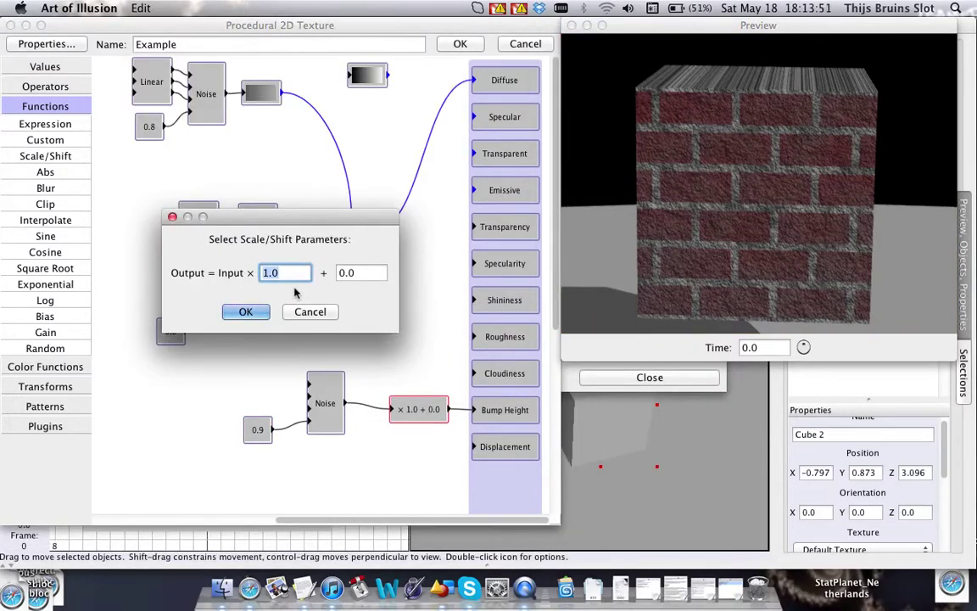
type("0.")
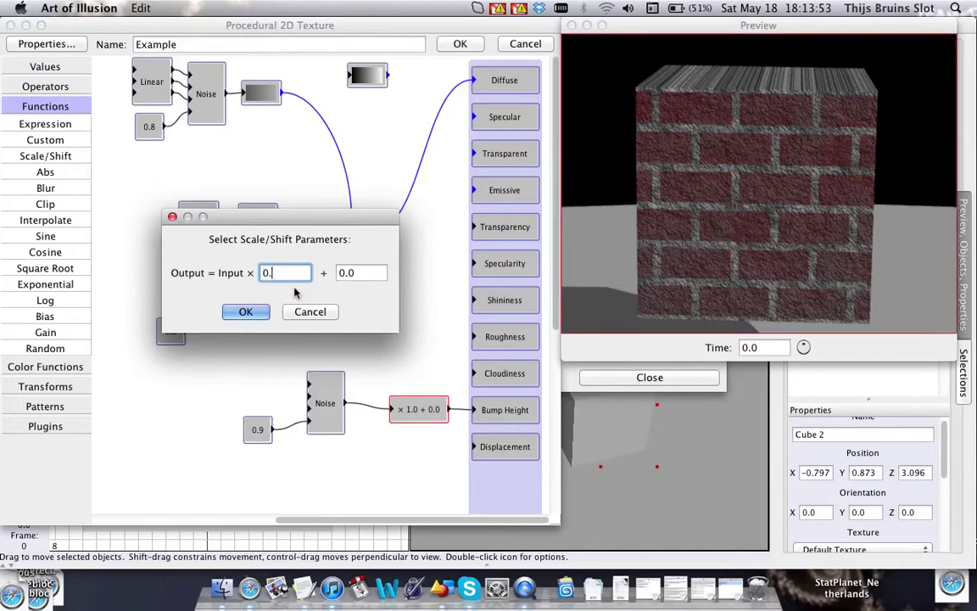
key("Escape")
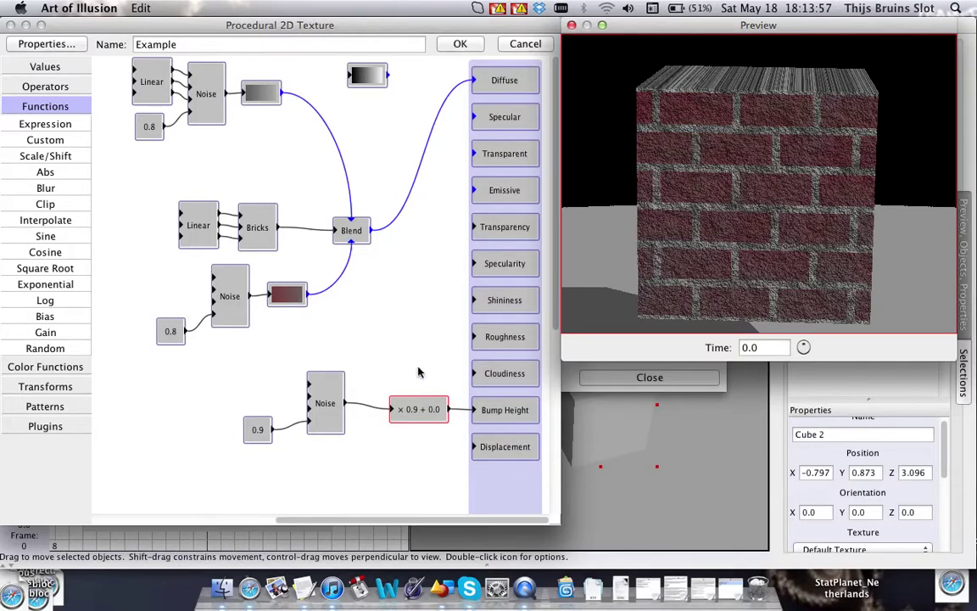
double_click(418, 409)
double_click(271, 272)
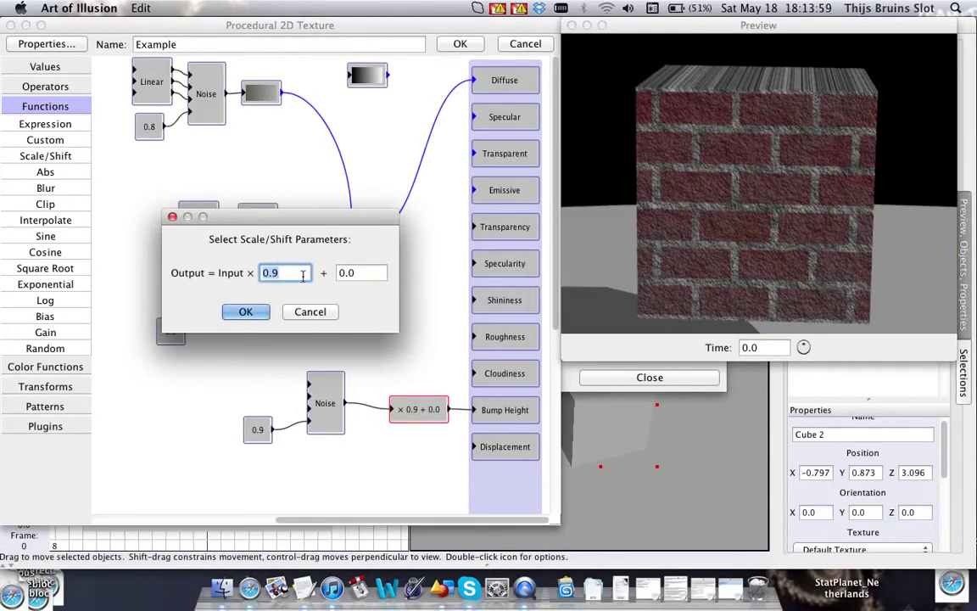
left_click(245, 311)
double_click(421, 412)
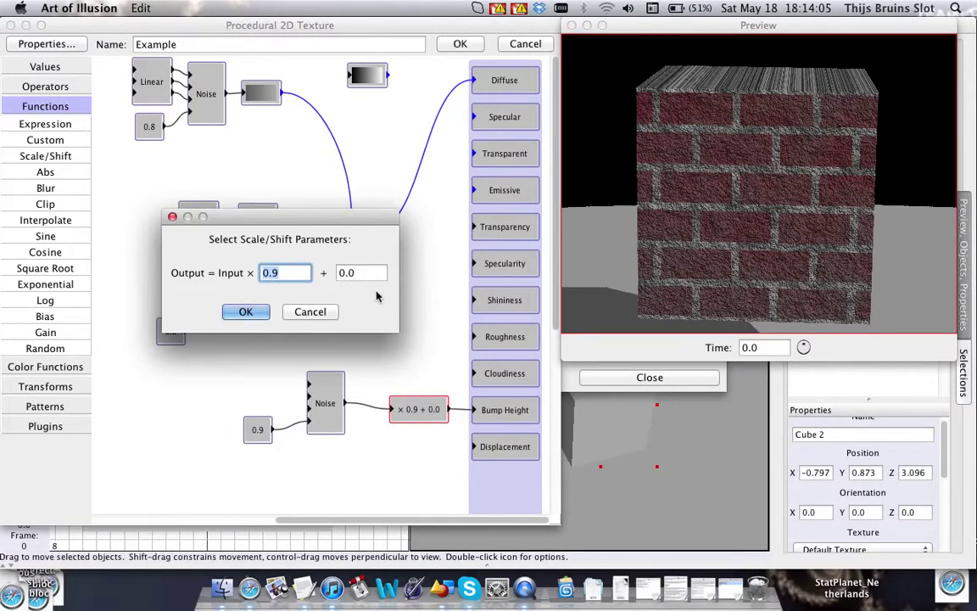
left_click(360, 274)
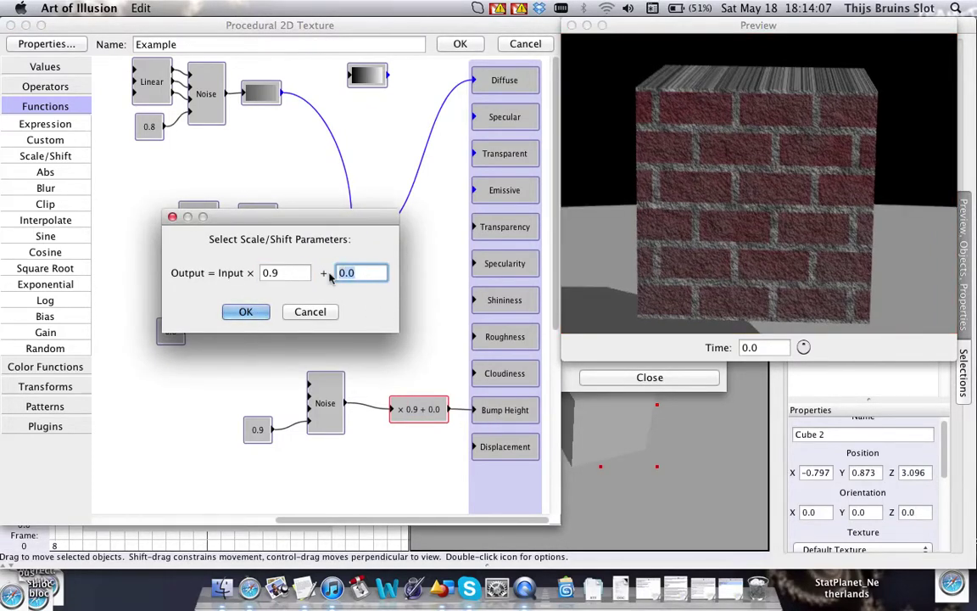
left_click(356, 272)
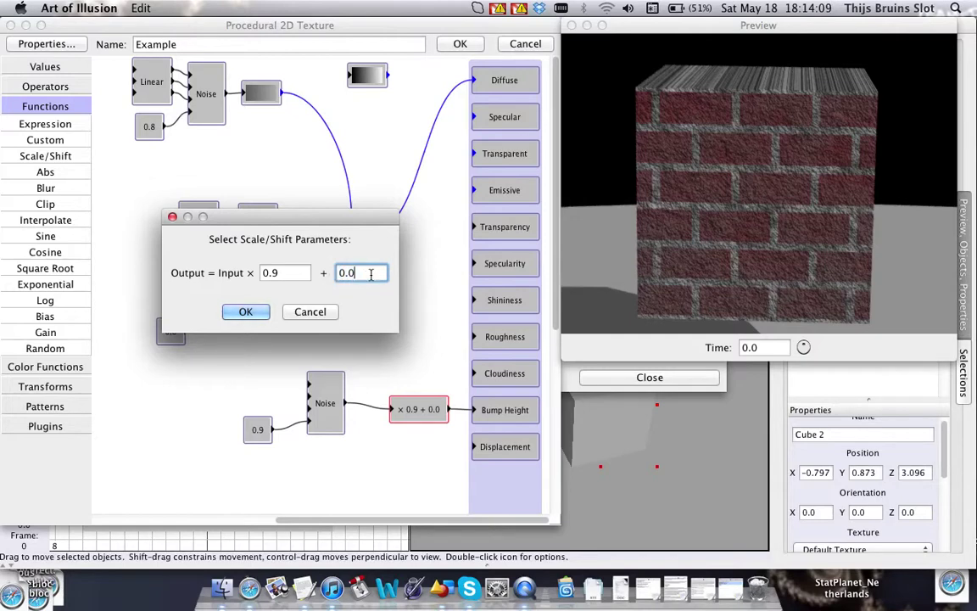
left_click(309, 312)
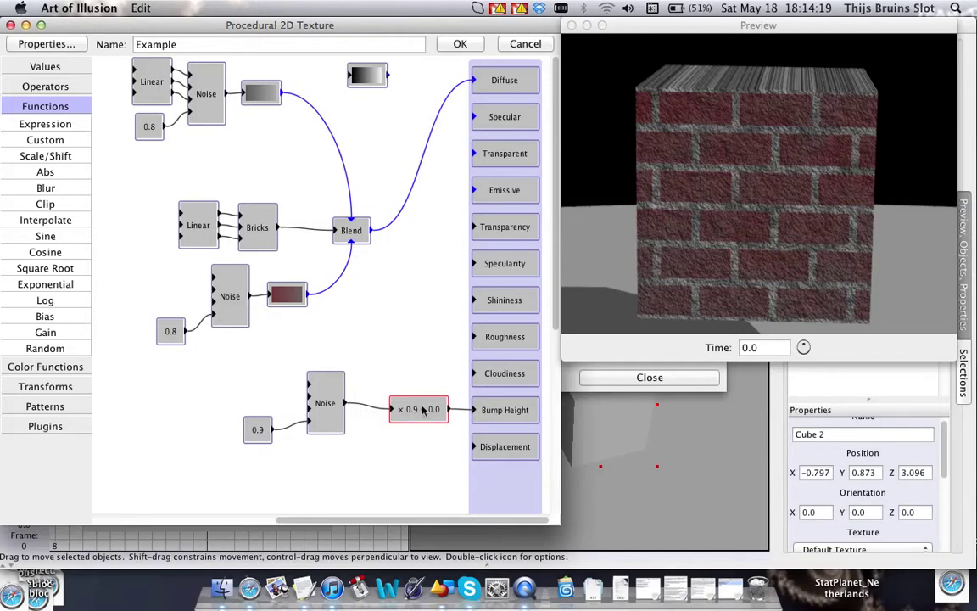
Shift the 0.9, Noise and Scale/Shift bump-chain nodes further left and down
left_click_drag(423, 410, 406, 410)
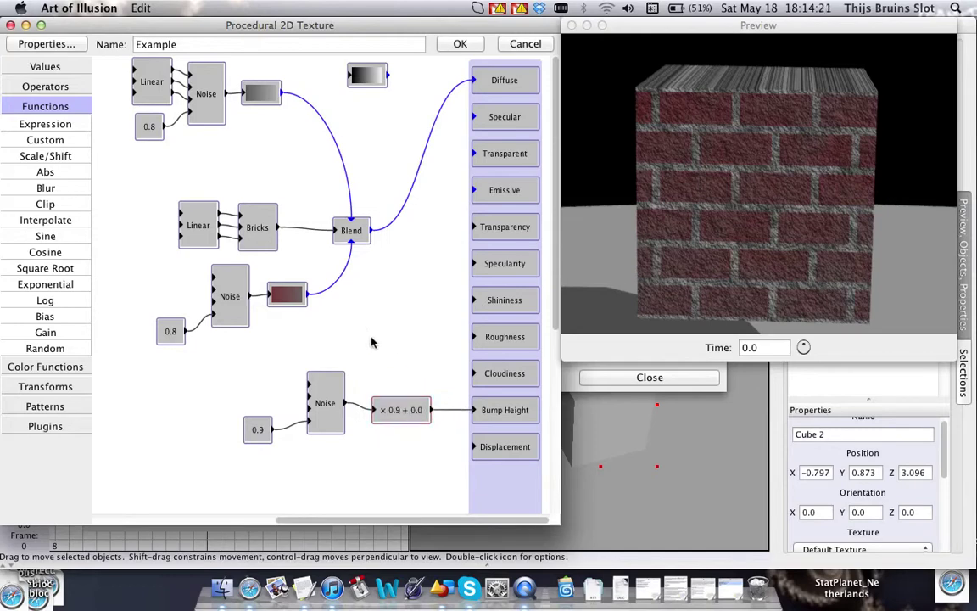
left_click_drag(216, 369, 403, 464)
left_click_drag(343, 378, 274, 389)
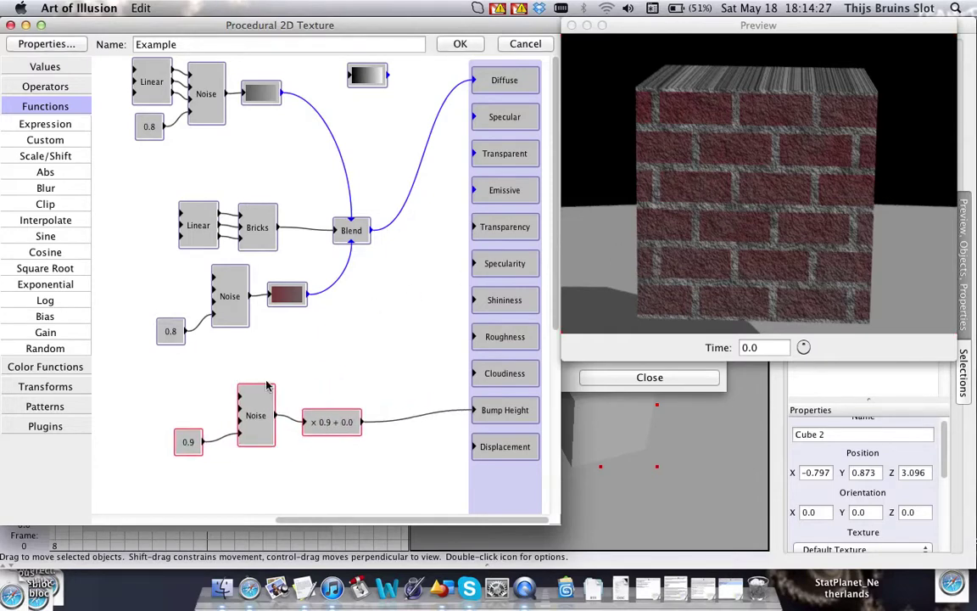
left_click(242, 348)
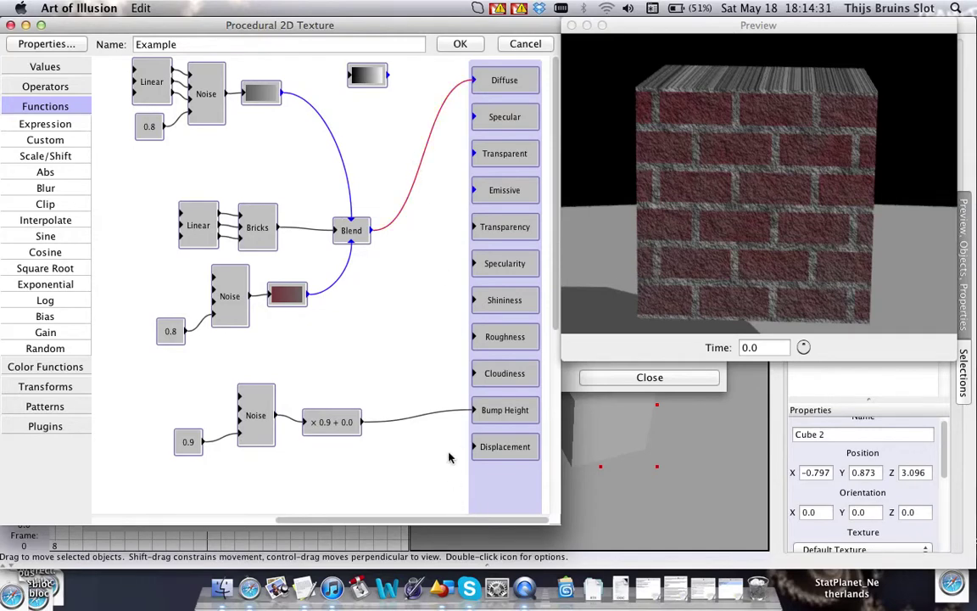
Delete the Bump Height and Blend-to-Diffuse links, and wire Bricks into the gradient node
left_click(446, 414)
key("Delete")
left_click(379, 204)
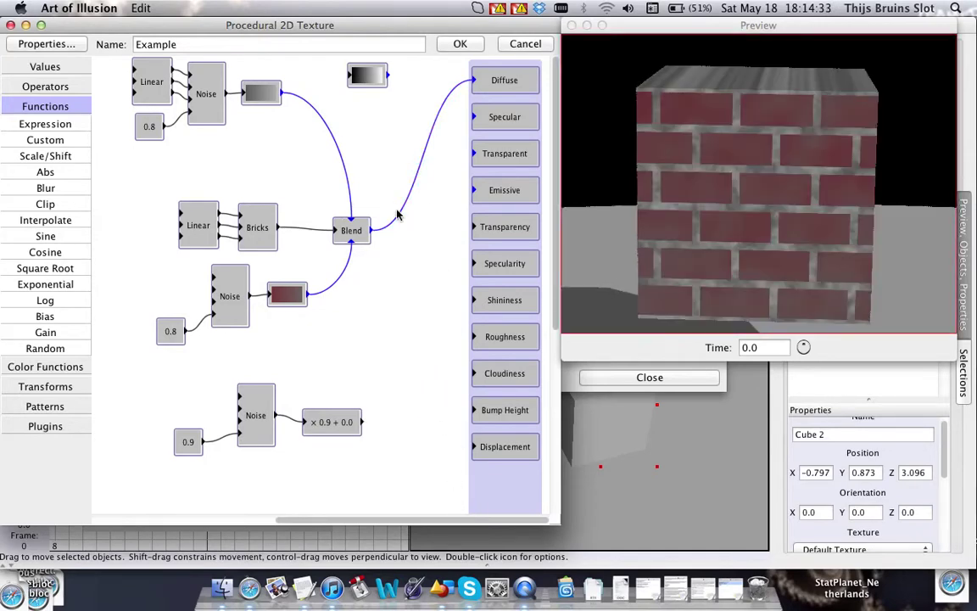
key("Delete")
left_click_drag(279, 229, 473, 81)
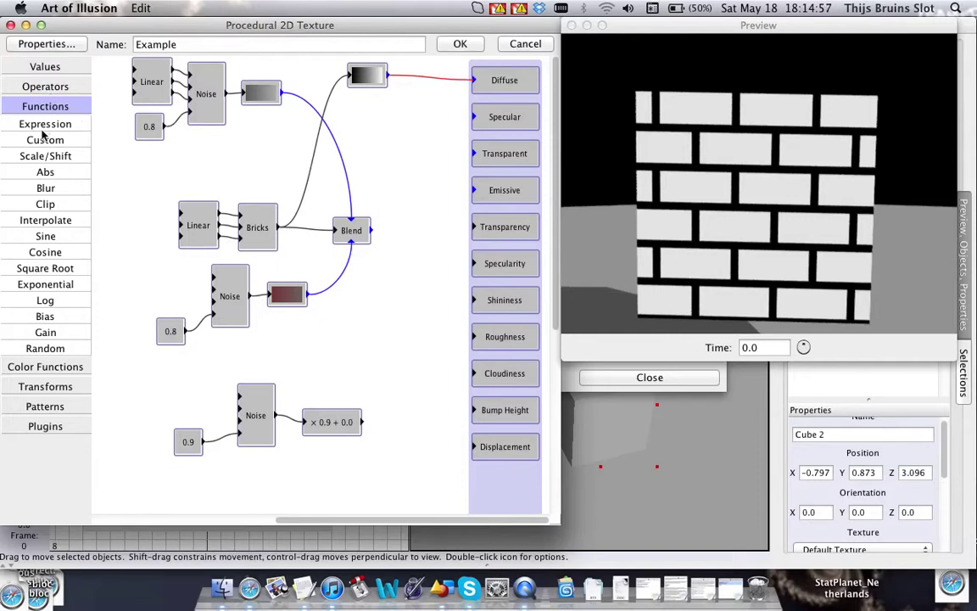
Multiply the × 0.9 noise by a new Bricks Scale/Shift node and feed the product into Bump Height
left_click(45, 86)
left_click_drag(44, 135, 421, 381)
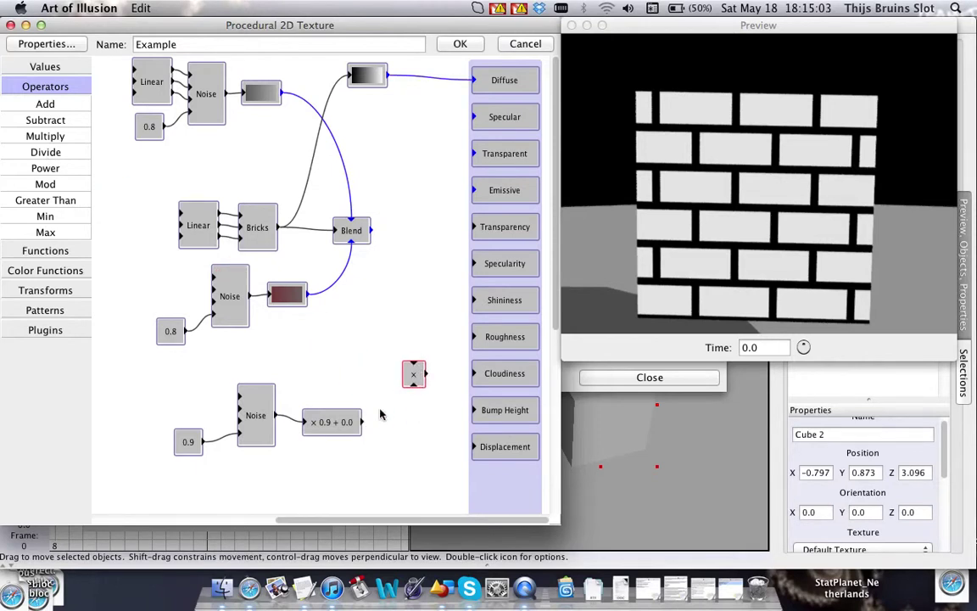
left_click_drag(365, 422, 403, 386)
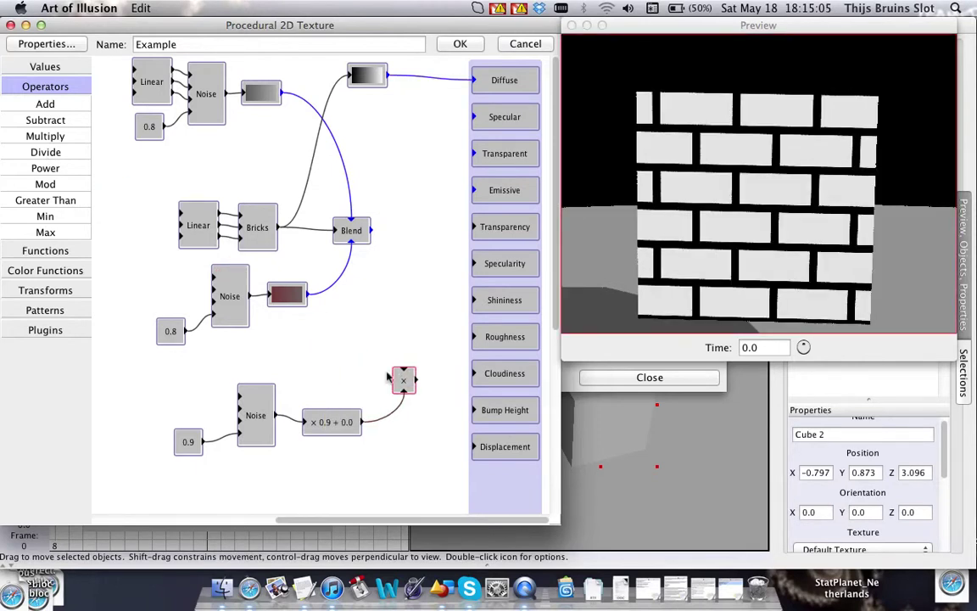
left_click(43, 251)
left_click_drag(53, 157, 401, 370)
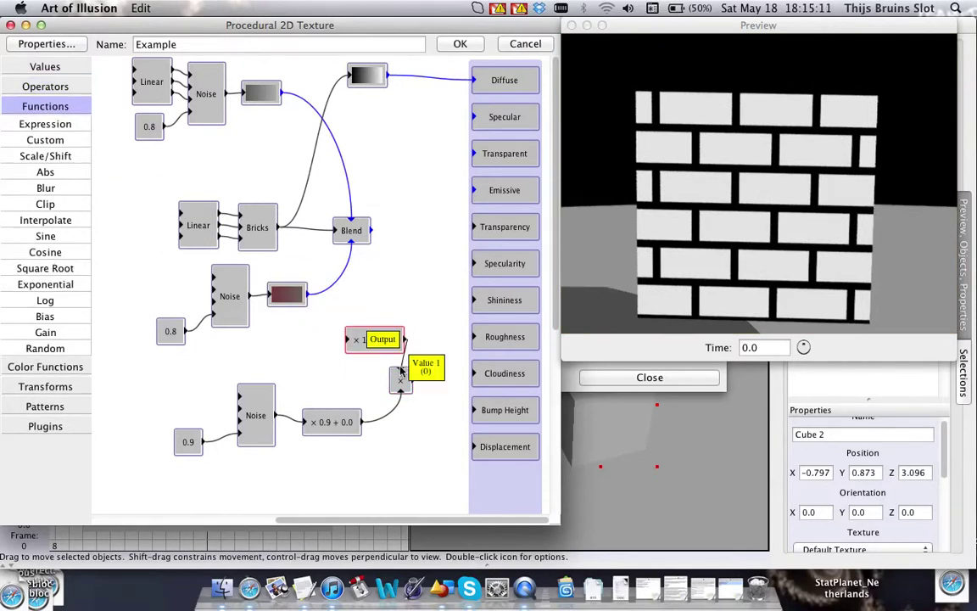
left_click_drag(347, 339, 280, 229)
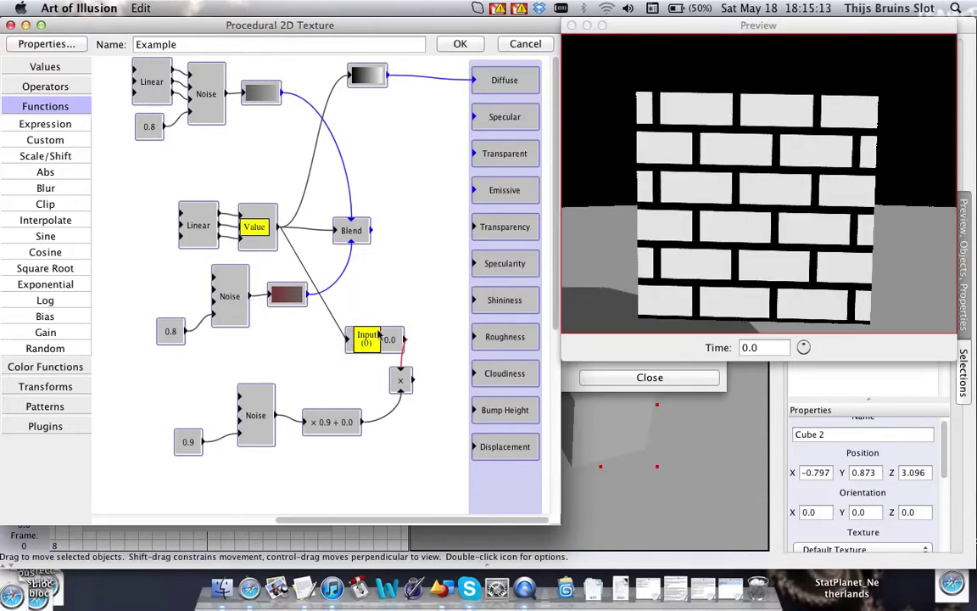
left_click_drag(374, 338, 339, 335)
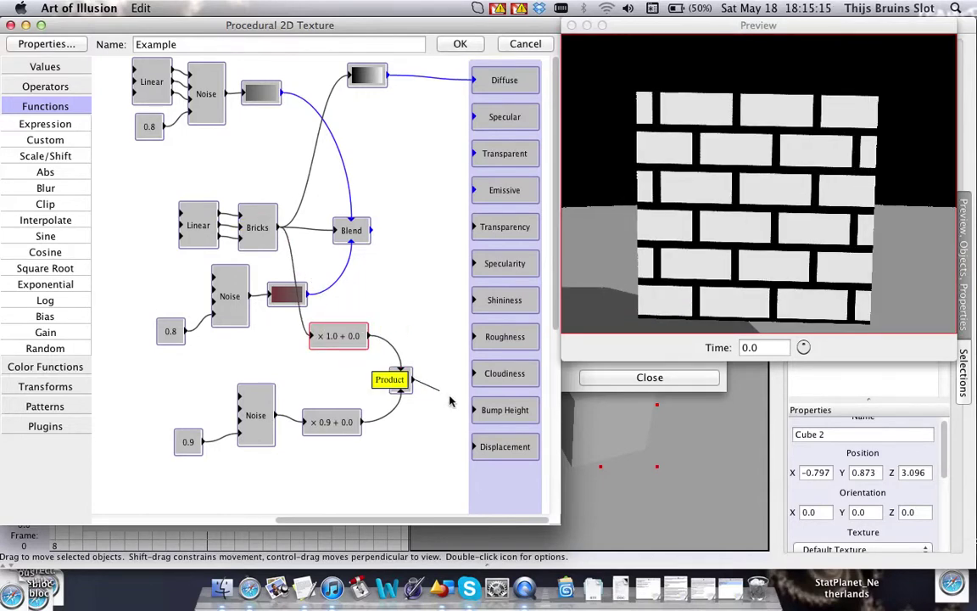
left_click_drag(450, 401, 476, 413)
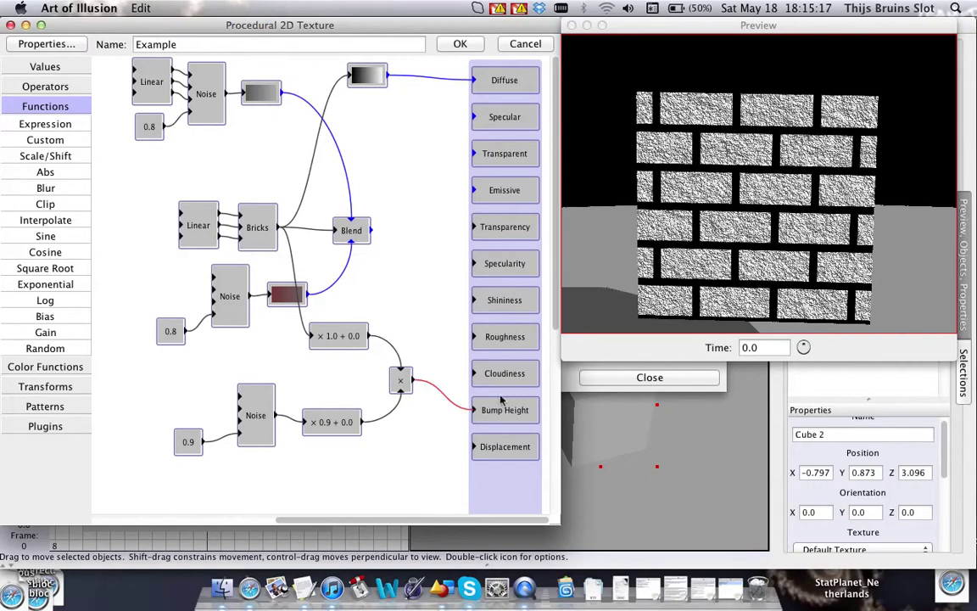
Replace the gradient's Diffuse link with the Blend output and rotate the preview cube
left_click(399, 81)
key("BackSpace")
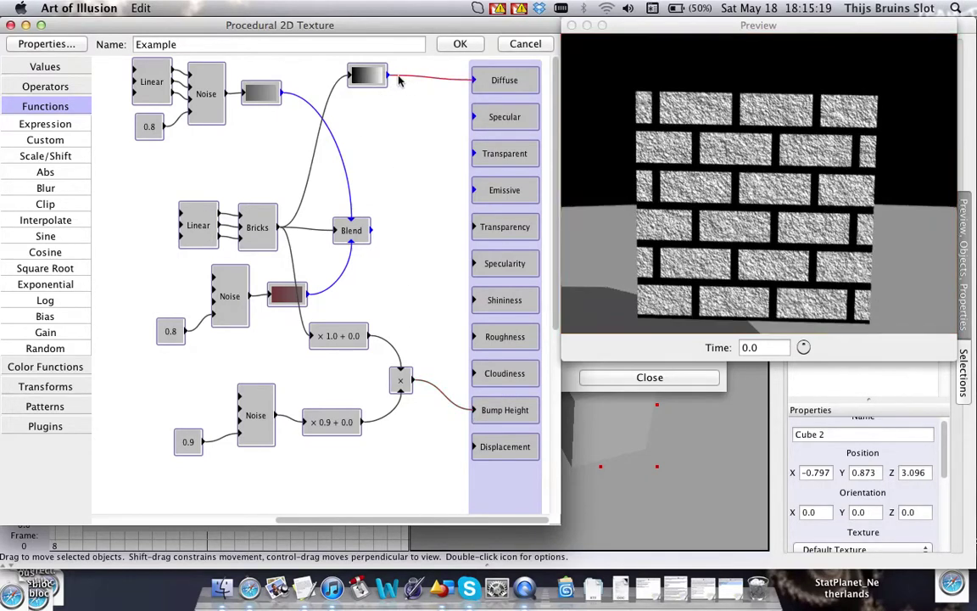
left_click_drag(373, 232, 429, 76)
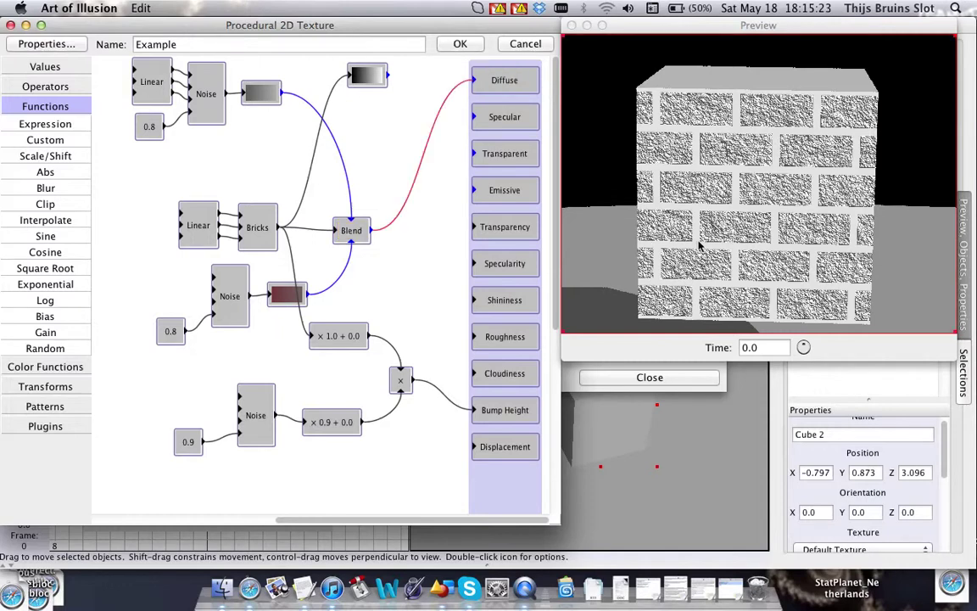
left_click(779, 236)
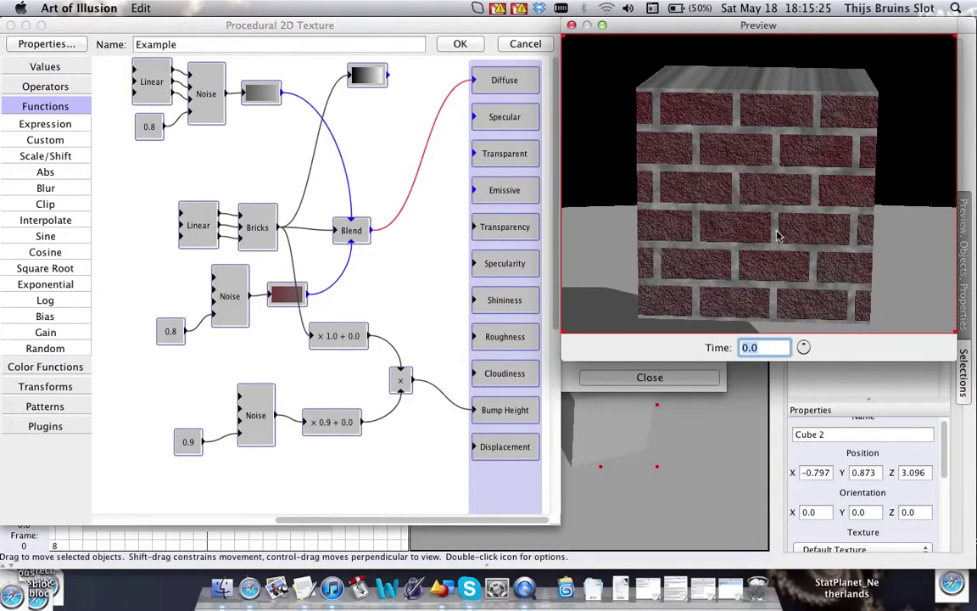
left_click_drag(779, 230, 757, 210)
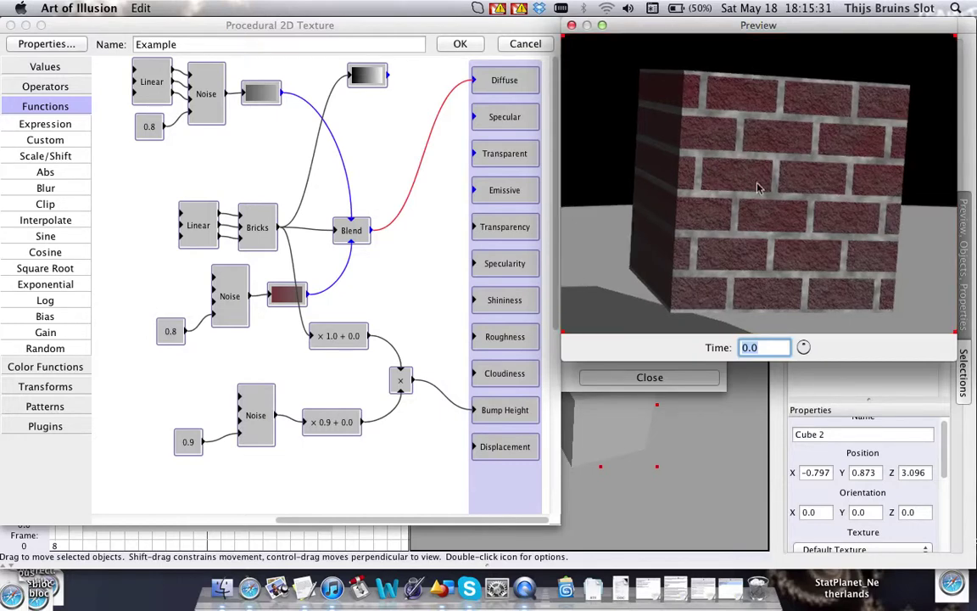
Nudge the × 1.0 + 0.0 node, turn the cube toward the camera, and select the multiply node
left_click(305, 306)
mouse_move(341, 339)
left_mouse_down()
mouse_move(363, 336)
mouse_move(341, 346)
left_mouse_up()
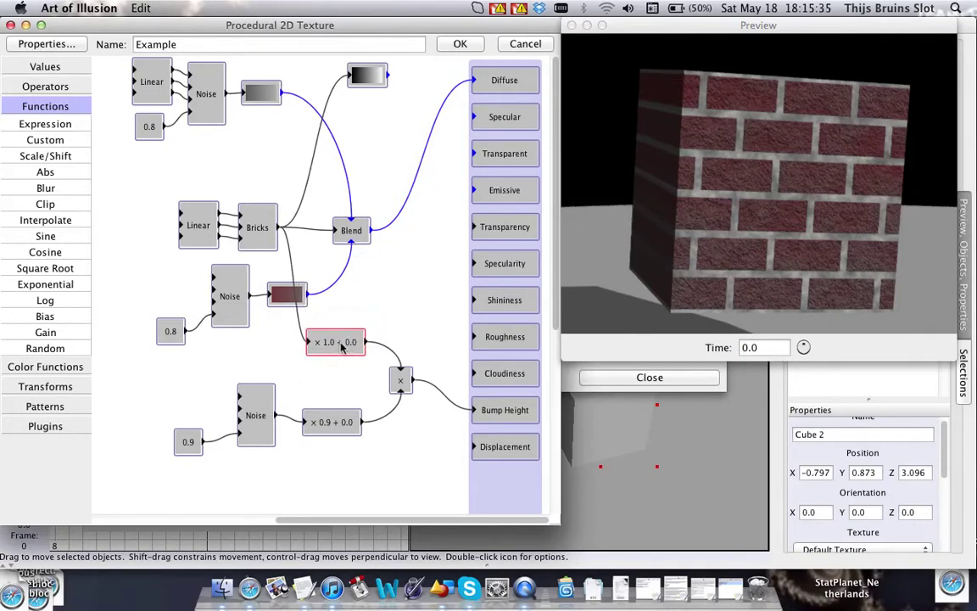
left_click(814, 171)
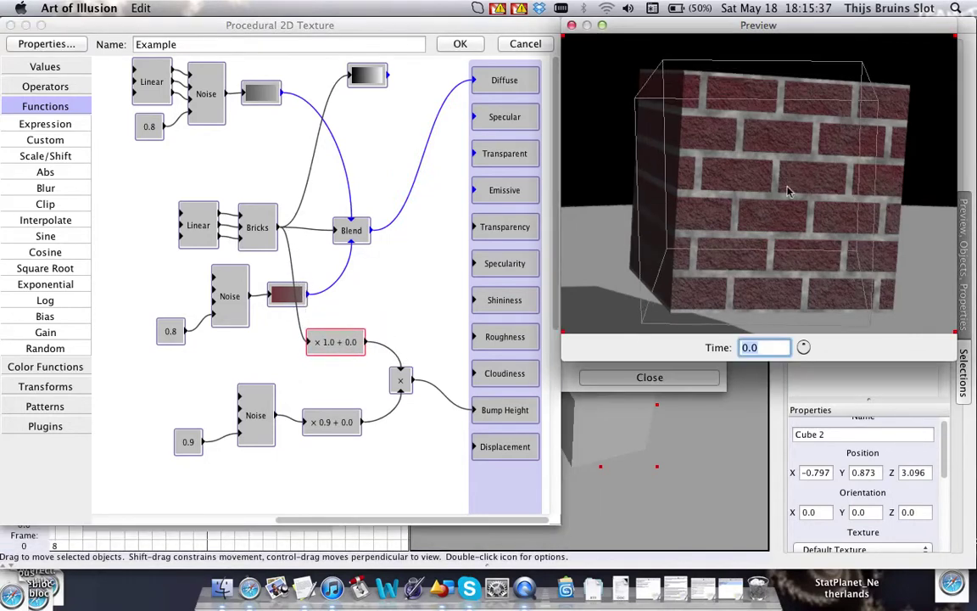
left_click_drag(725, 227, 674, 312)
left_click(402, 380)
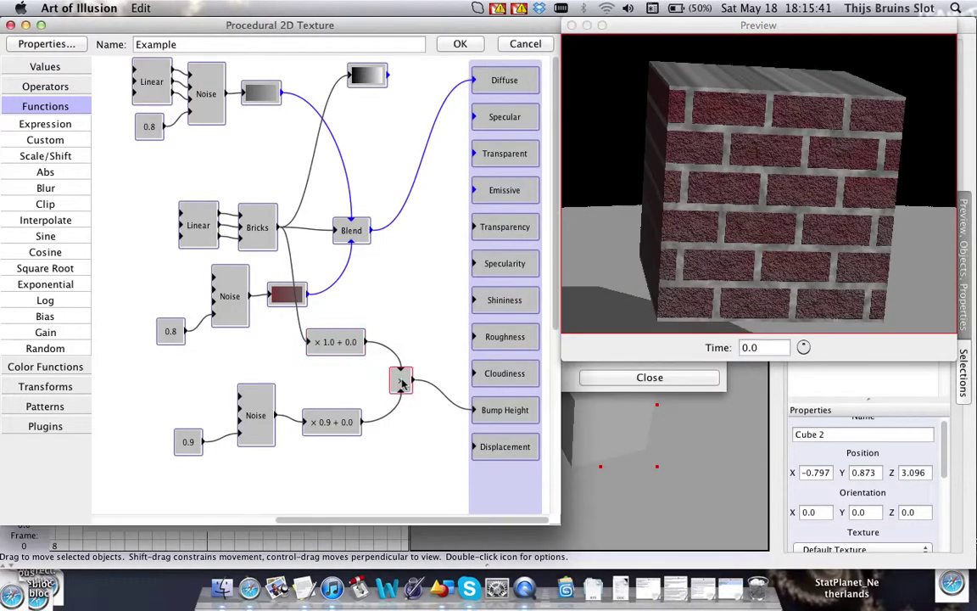
Replace the multiply node with an Add node summing both Scale/Shift branches into Bump Height
key("Delete")
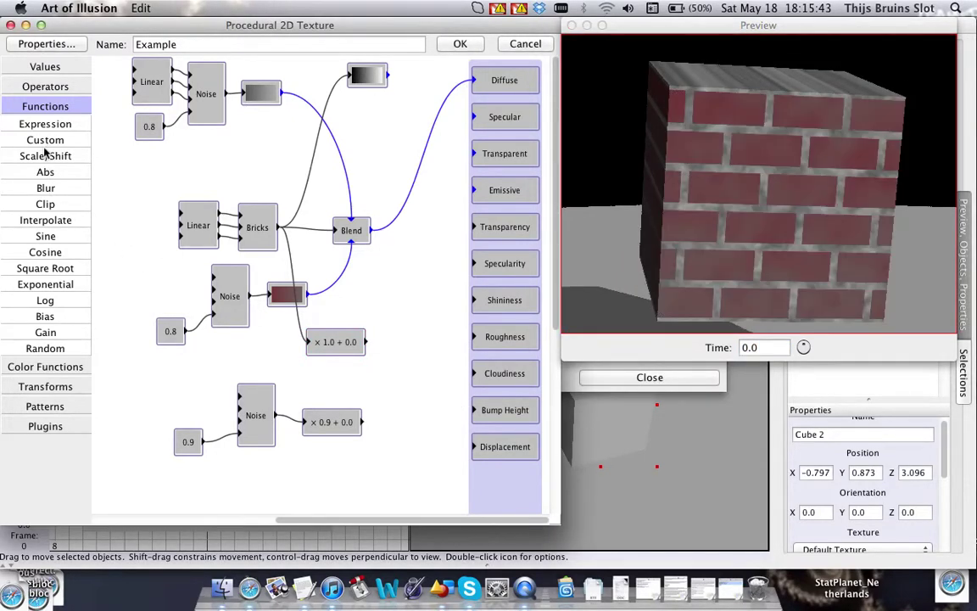
left_click(45, 87)
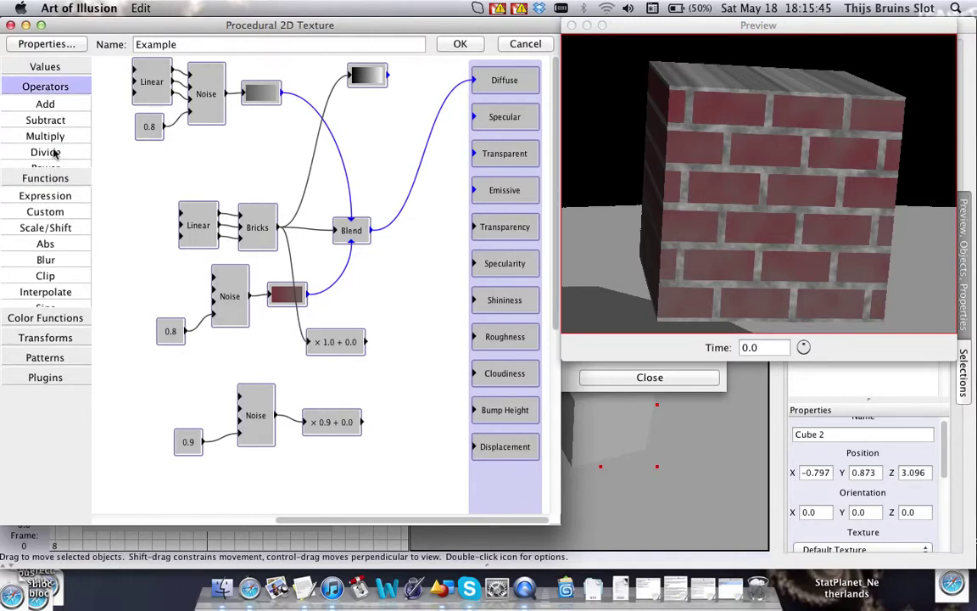
left_click_drag(45, 104, 408, 385)
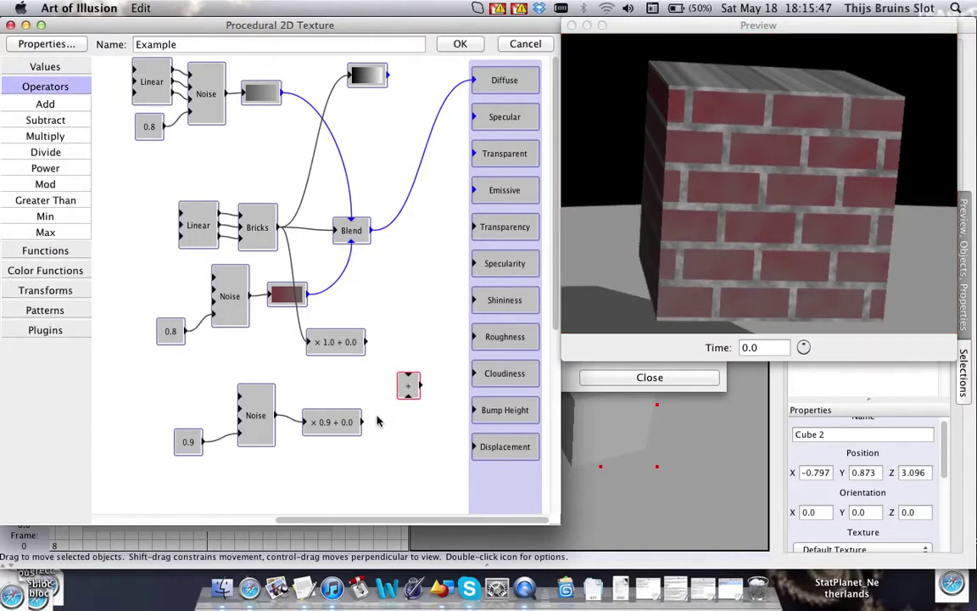
left_click_drag(362, 421, 408, 393)
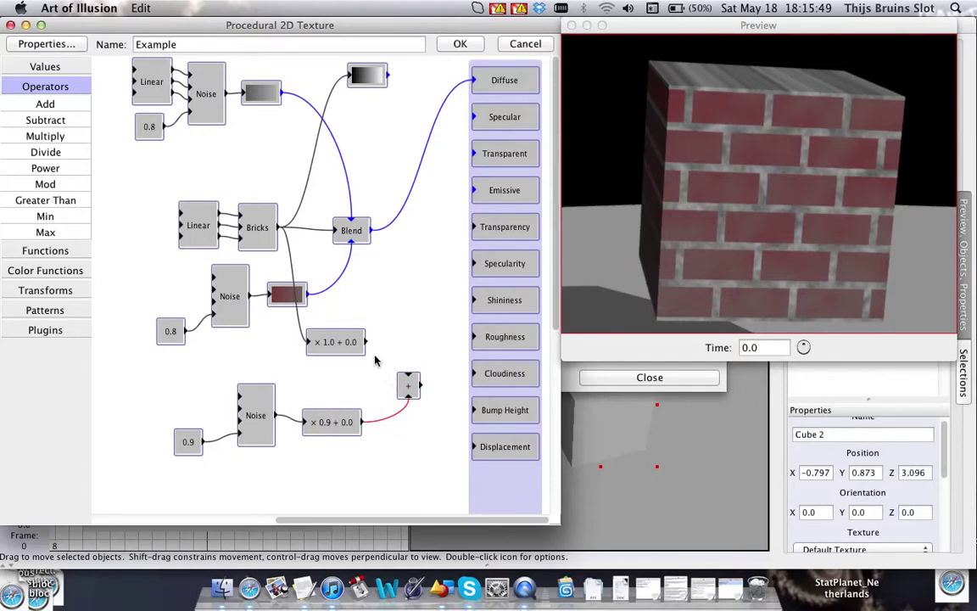
left_click_drag(366, 342, 408, 376)
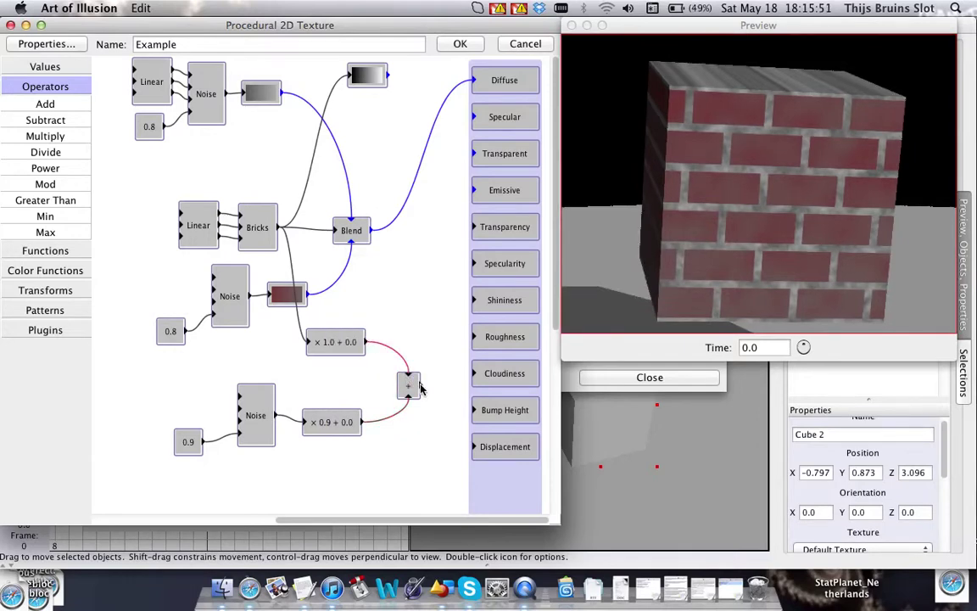
left_click_drag(463, 410, 477, 414)
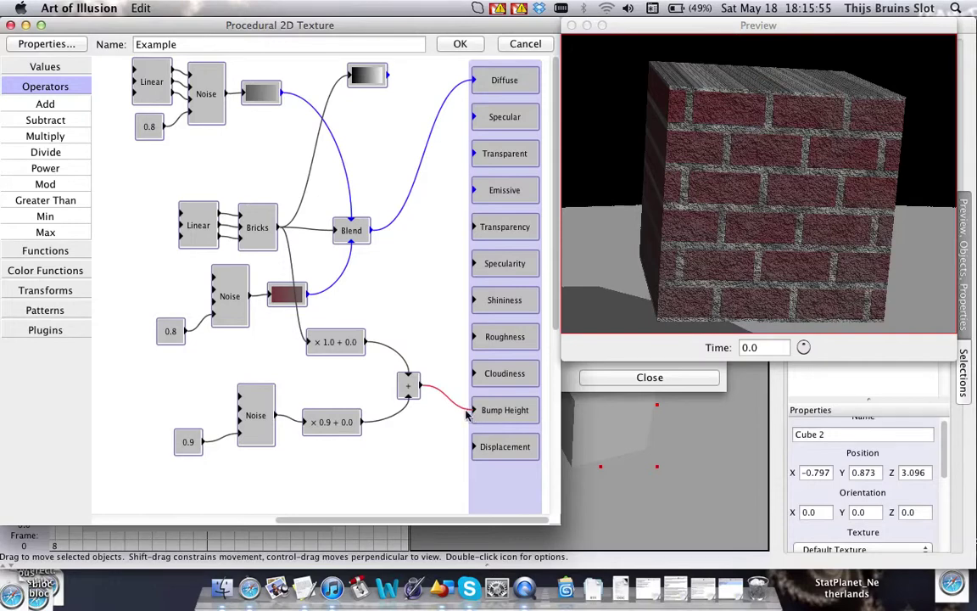
Set the Bricks Scale/Shift multiplier to 3 and turn the preview cube frontally
double_click(342, 342)
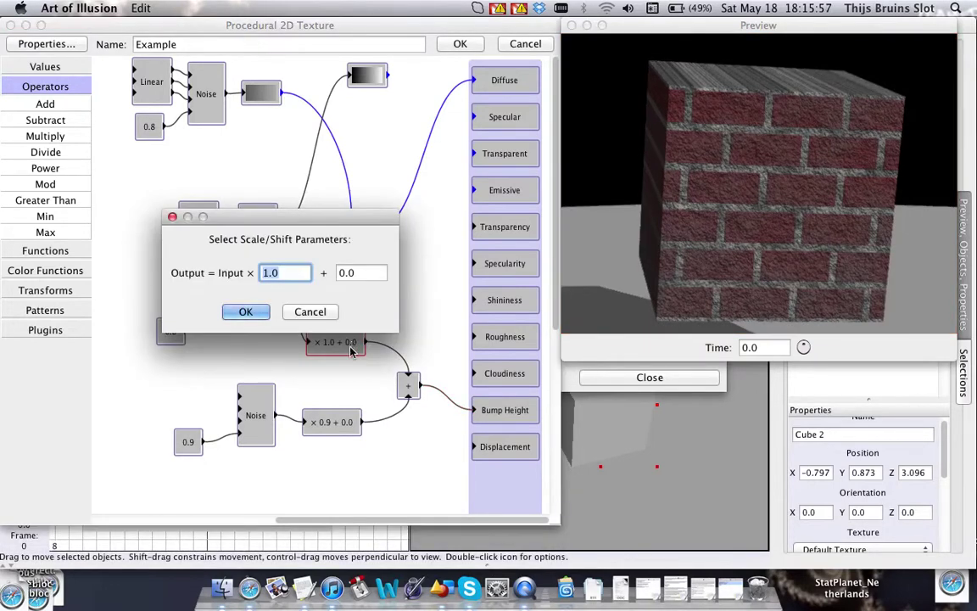
type("2")
key("BackSpace")
type("3")
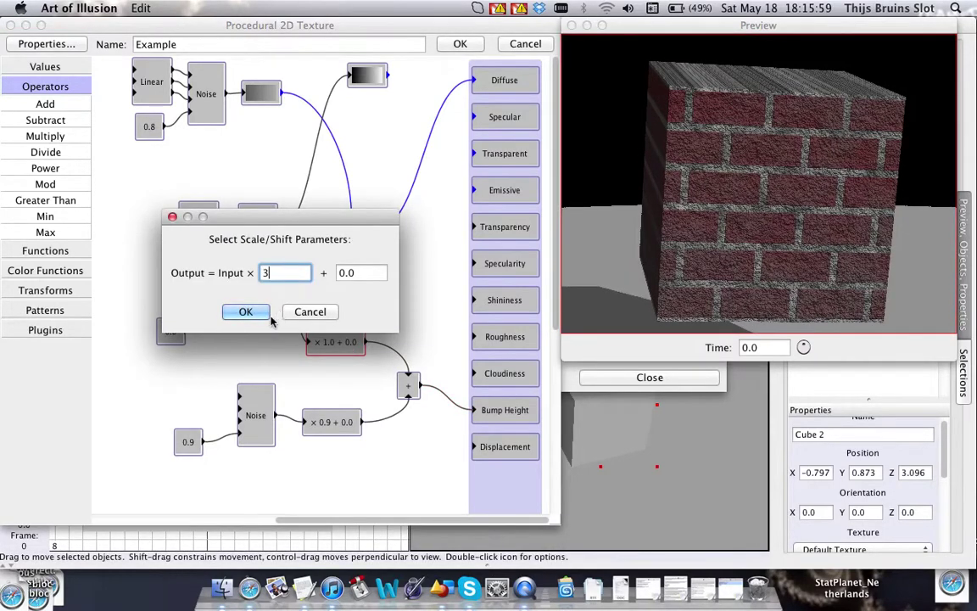
left_click(257, 312)
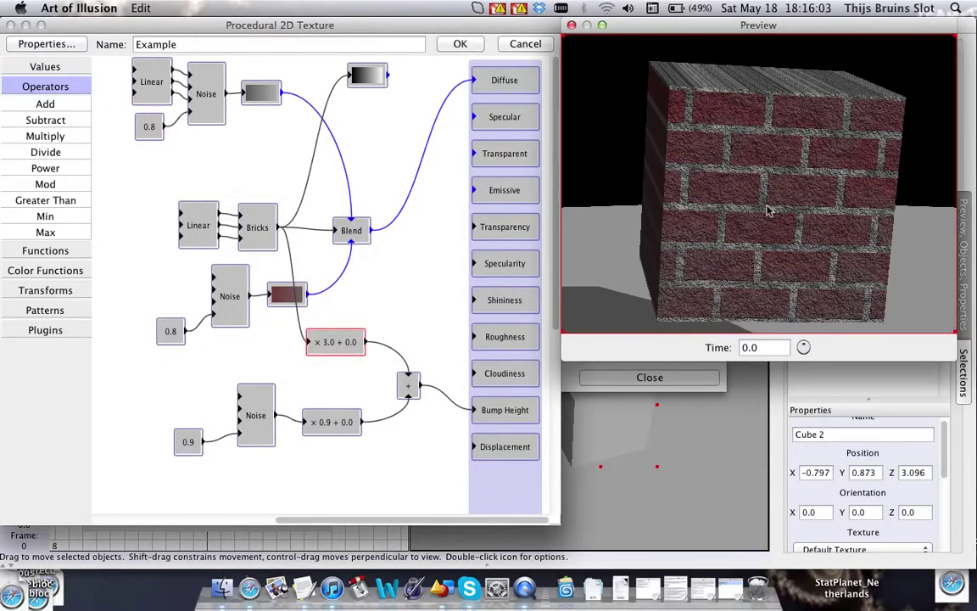
left_click_drag(767, 211, 787, 209)
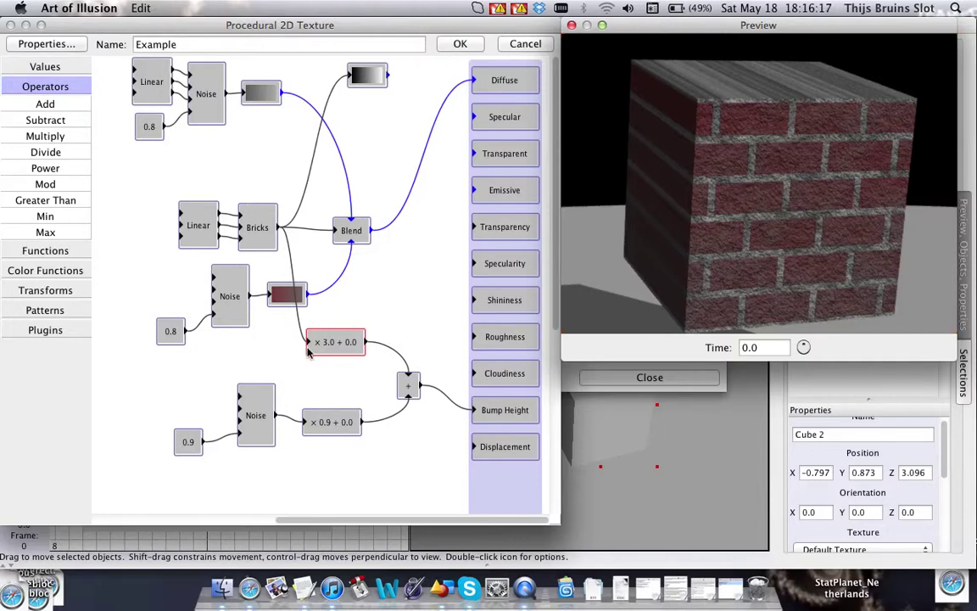
Reset the Bricks Scale/Shift multiplier to 1 and delete the Add node and its link
double_click(336, 342)
type("1")
key("Return")
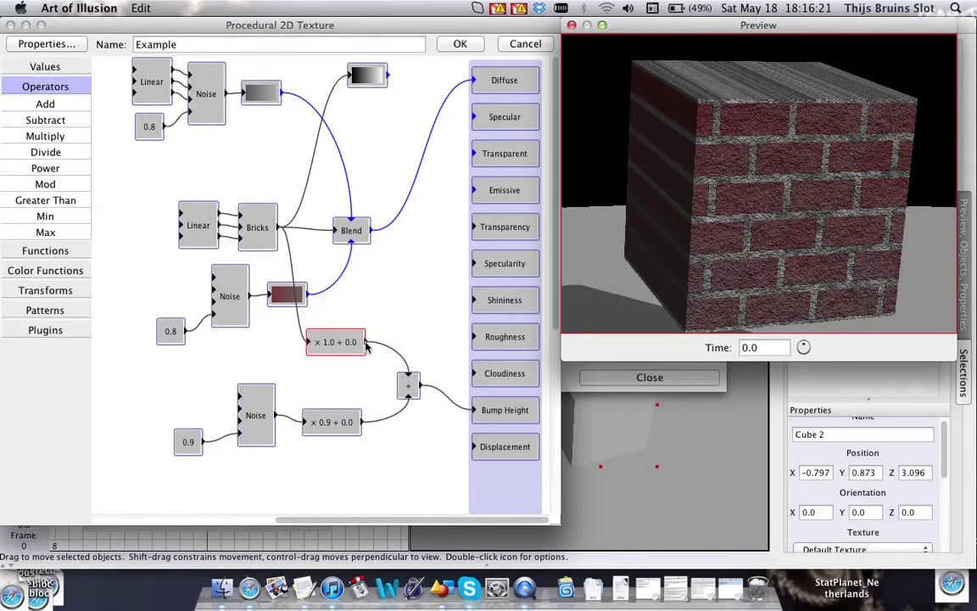
left_click(392, 353)
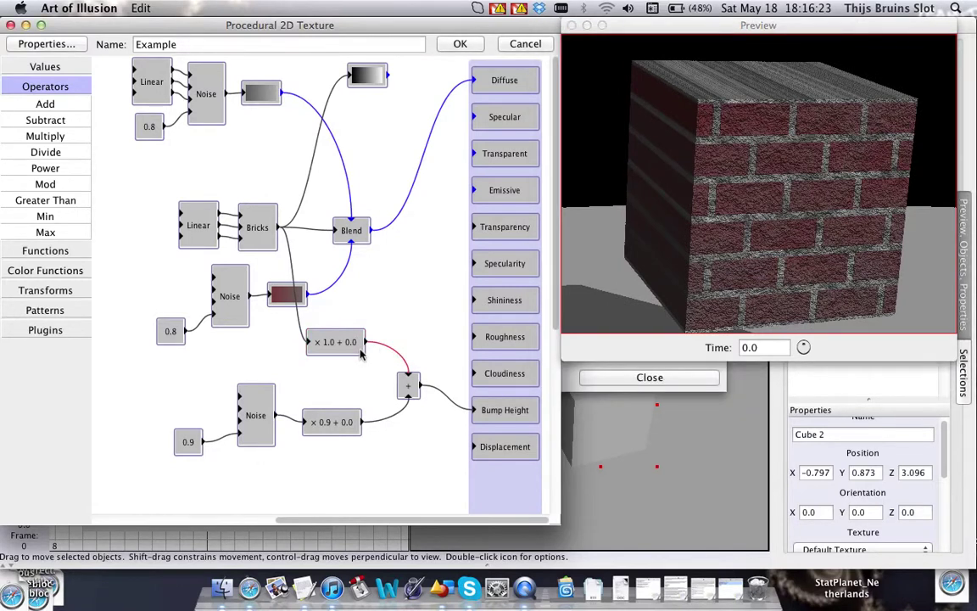
key("Delete")
left_click(408, 386)
key("Delete")
Wire the × 0.9 noise to Bump Height and the Bricks Scale/Shift, scaled 0.1, to Displacement
left_click_drag(362, 421, 473, 412)
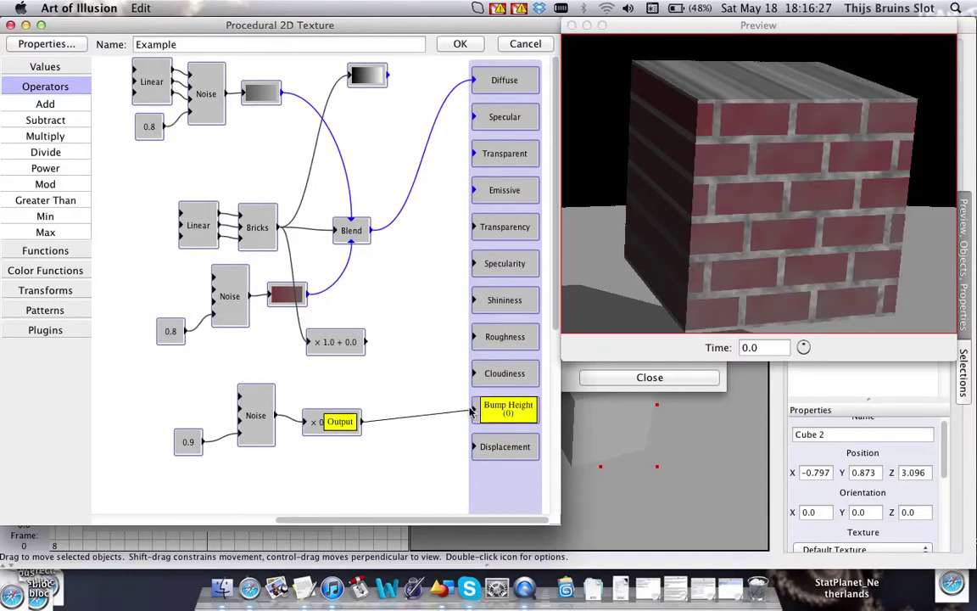
left_click_drag(366, 343, 424, 458)
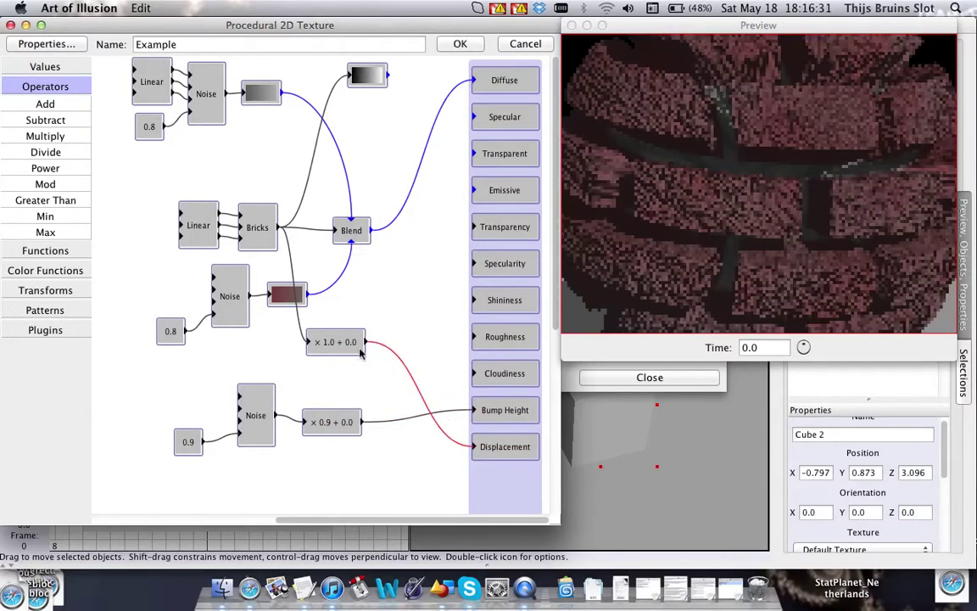
left_click_drag(347, 348, 427, 448)
key("BackSpace")
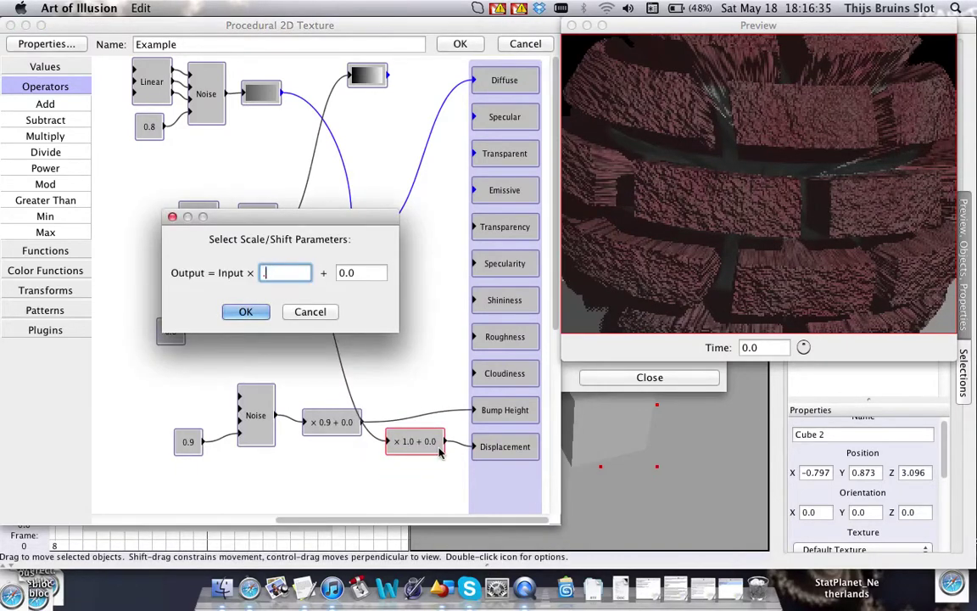
type(".1")
key("Return")
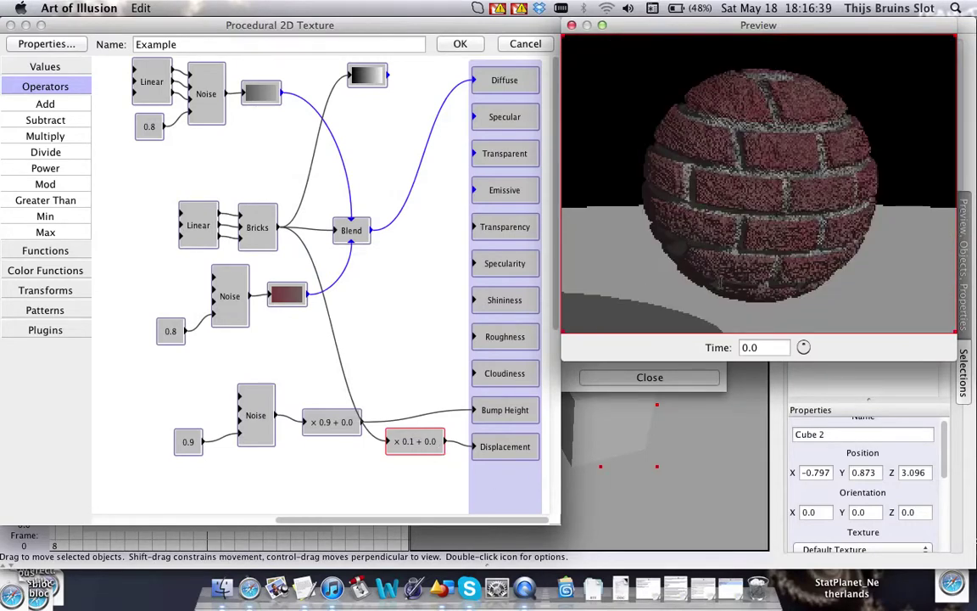
left_click_drag(768, 229, 807, 176)
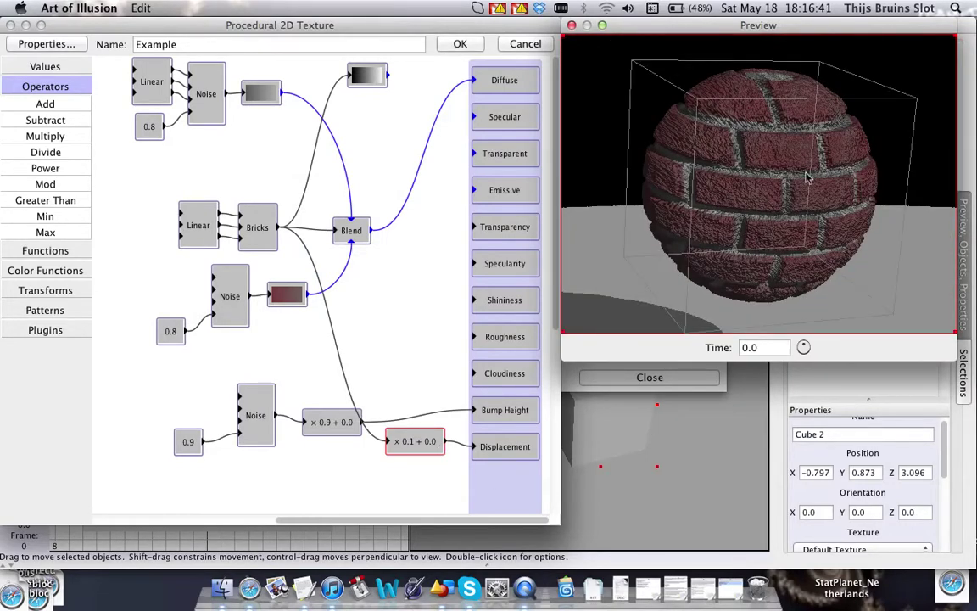
double_click(804, 170)
left_click(790, 177)
left_click(796, 178)
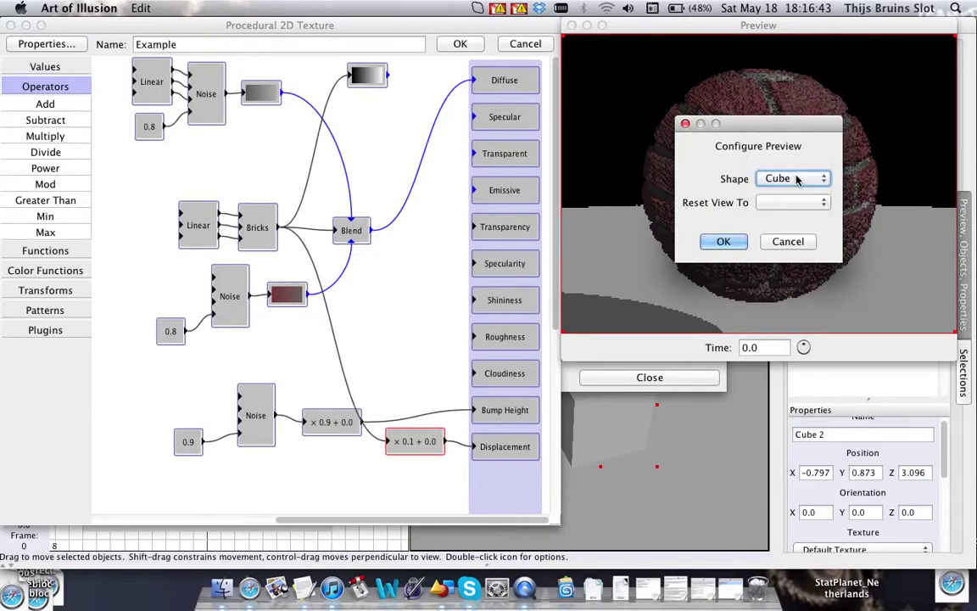
left_click(795, 180)
left_click(782, 164)
left_click(789, 178)
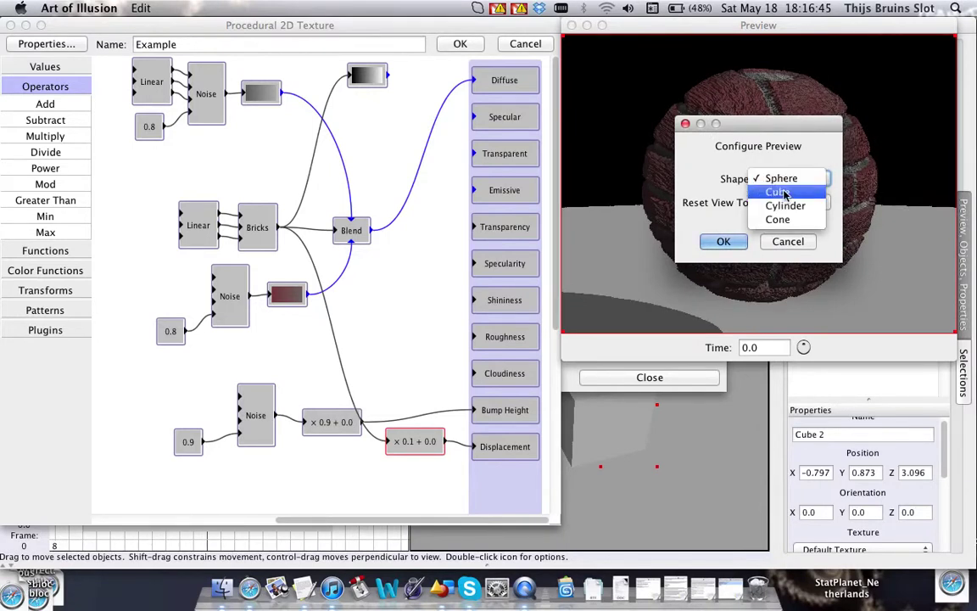
left_click(781, 192)
left_click(738, 240)
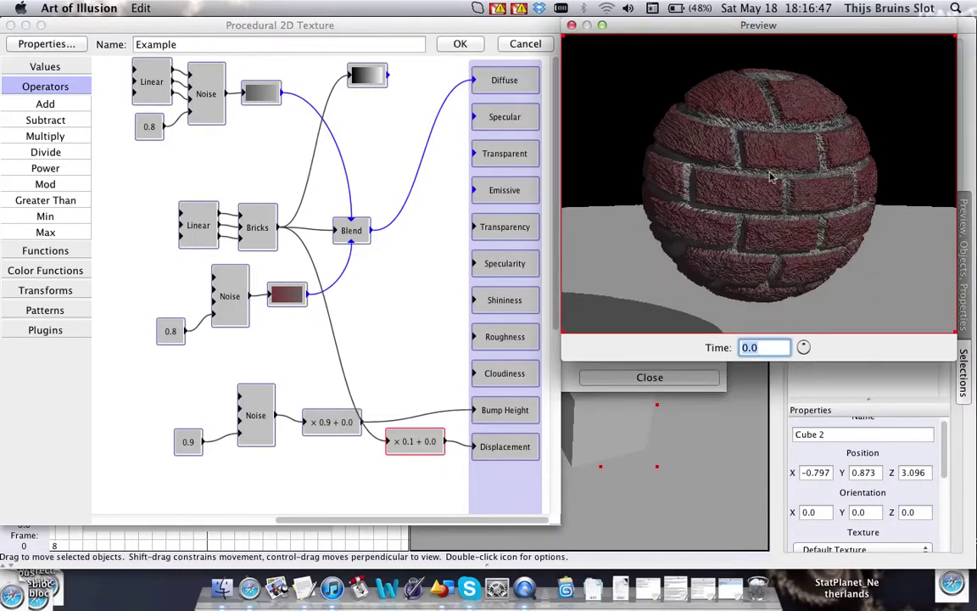
left_click_drag(761, 191, 766, 188)
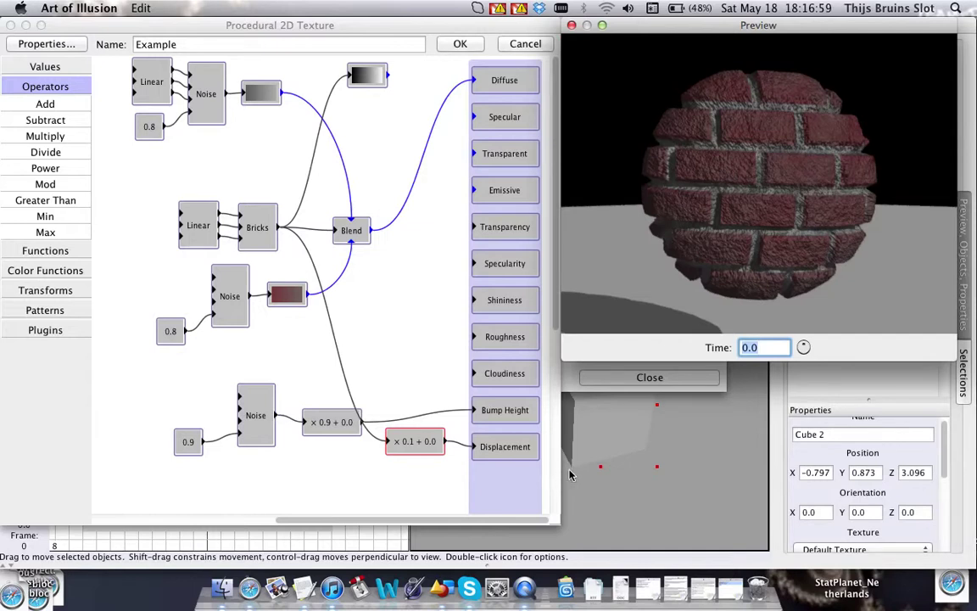
Move the × 0.1 + 0.0 node up-left and check the rough brick sphere in the preview
left_click_drag(425, 453, 368, 380)
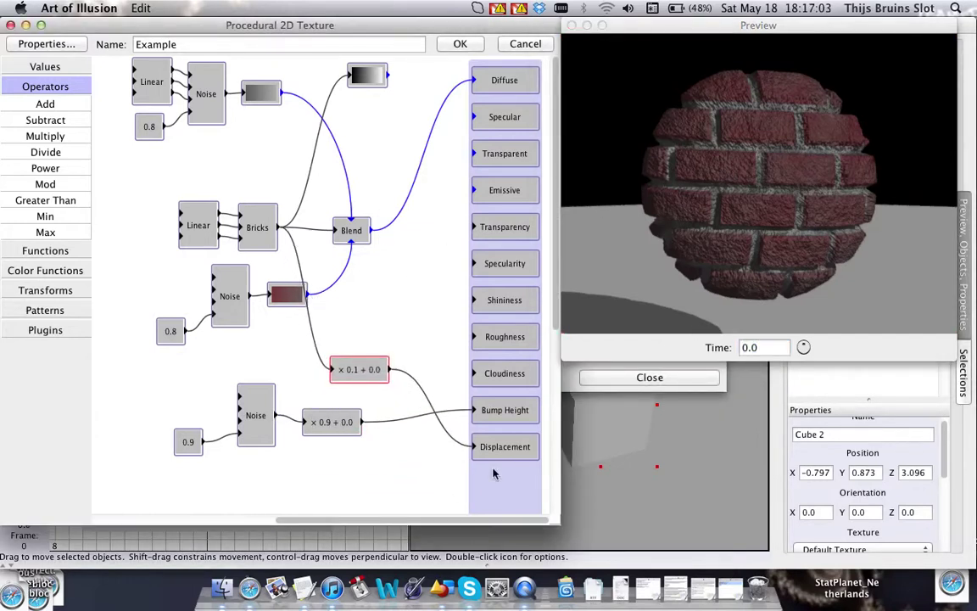
left_click(670, 25)
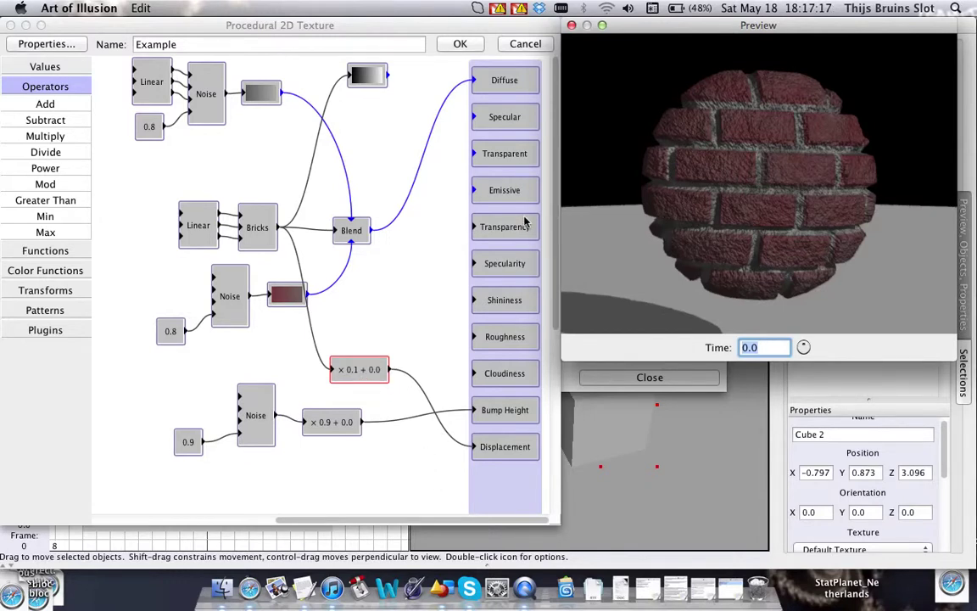
left_click(475, 266)
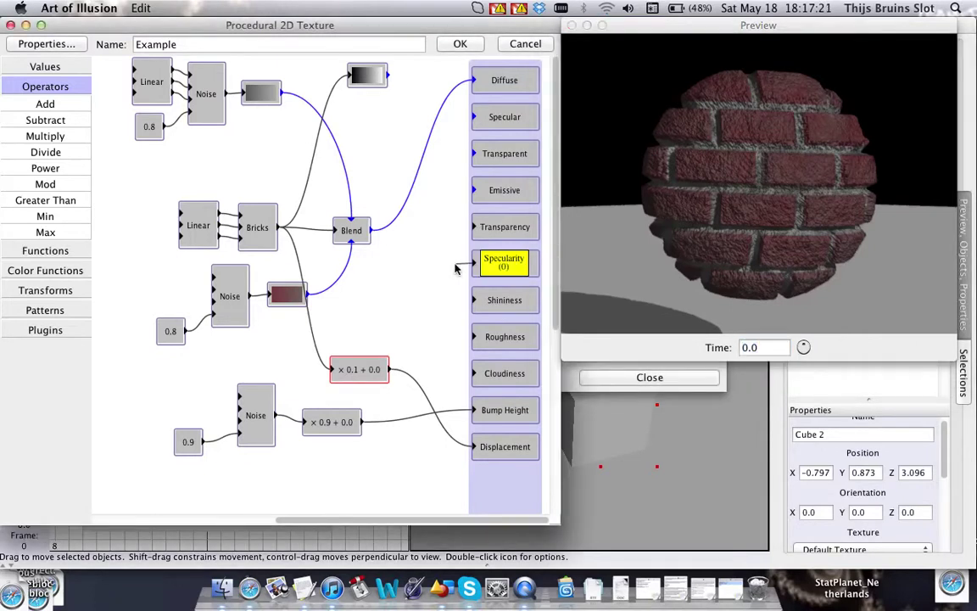